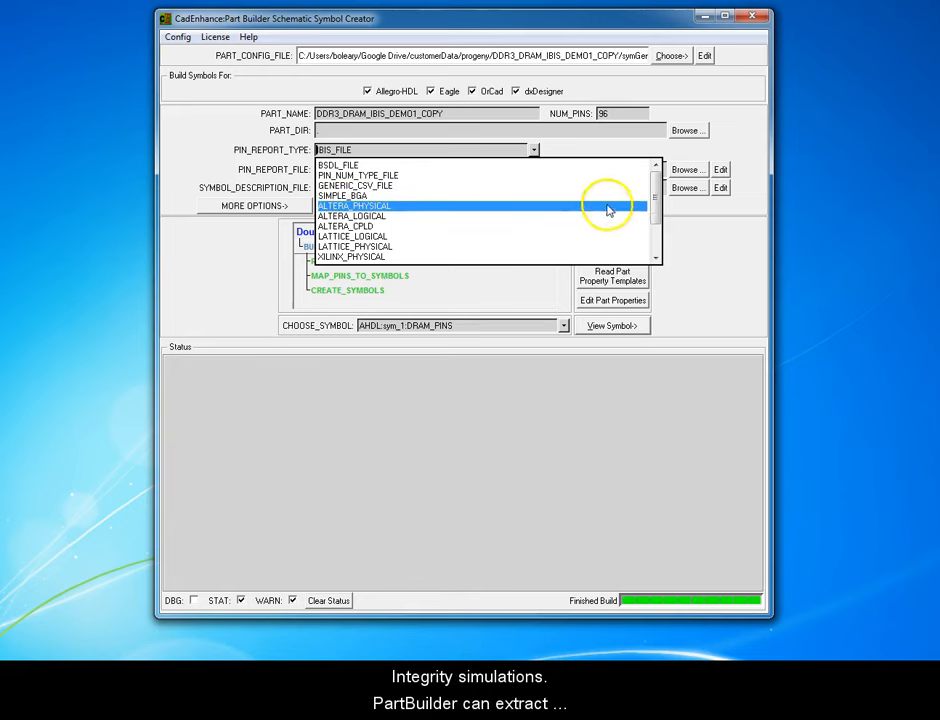
Choose IBIS_FILE as the pin report type for the loaded DDR3 DRAM part.
click(657, 236)
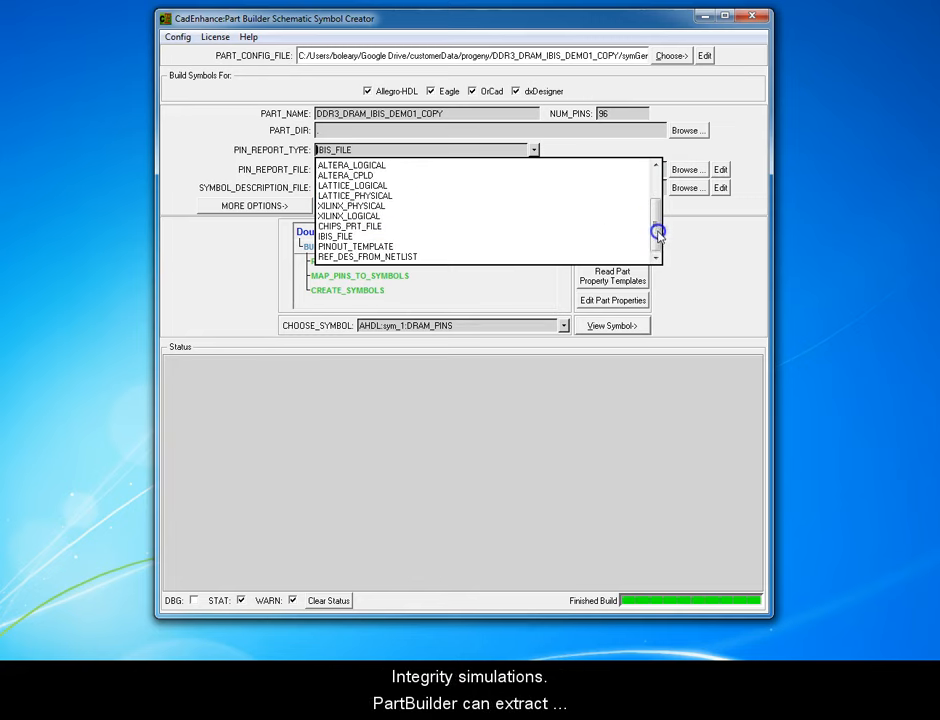
click(432, 237)
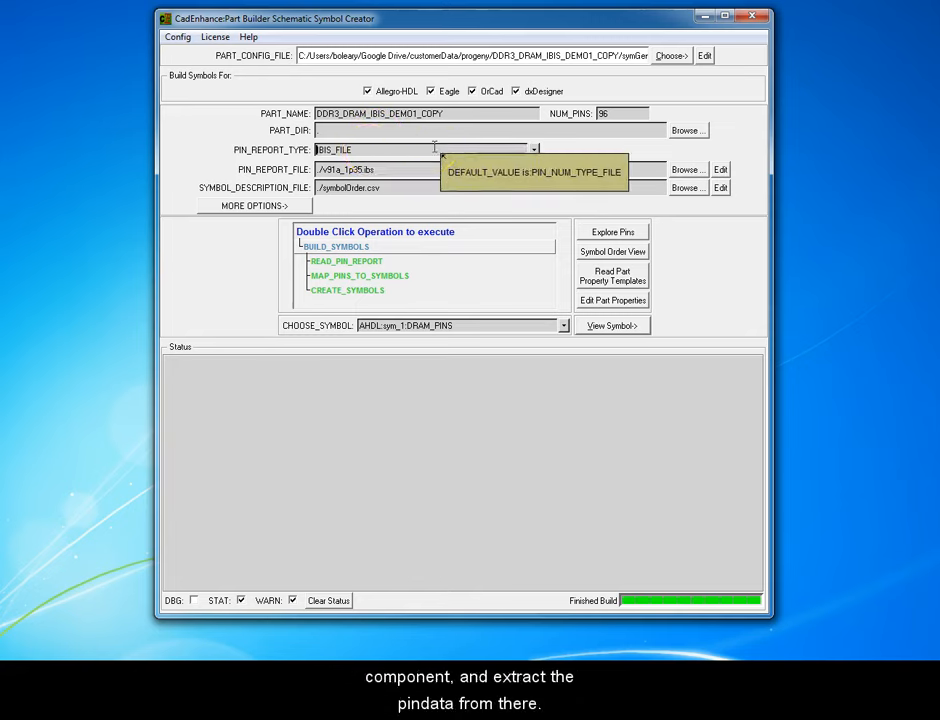
click(436, 266)
mouse_move(443, 169)
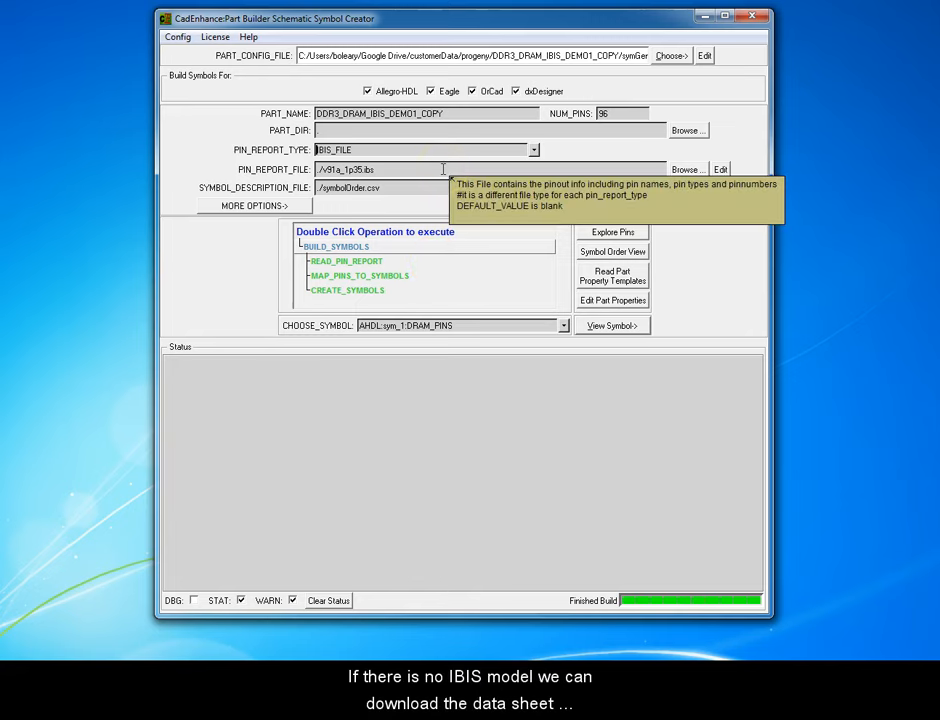
click(408, 209)
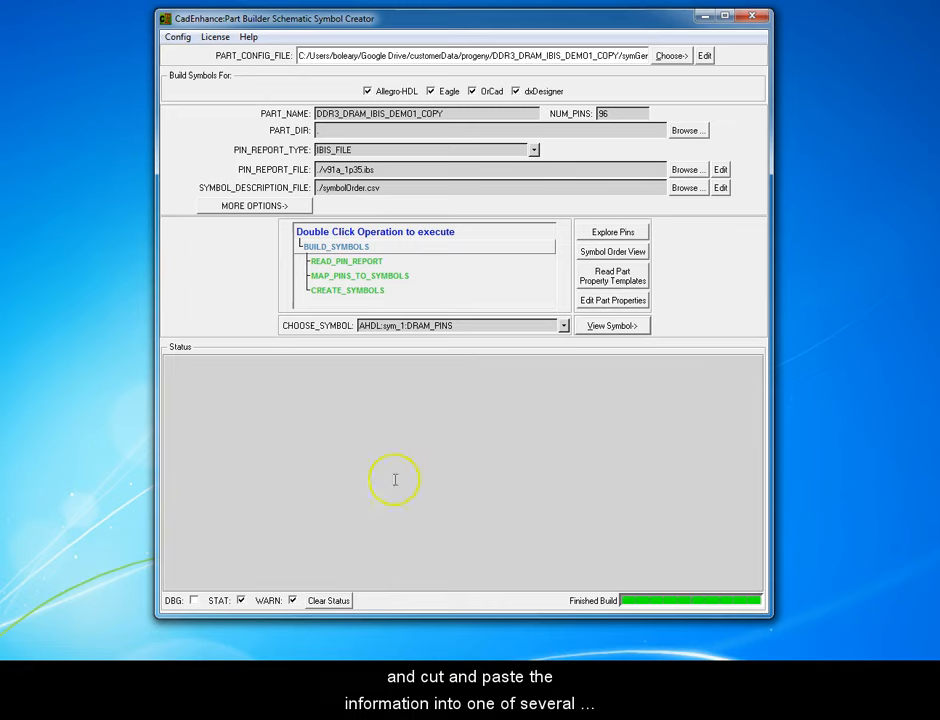
click(420, 457)
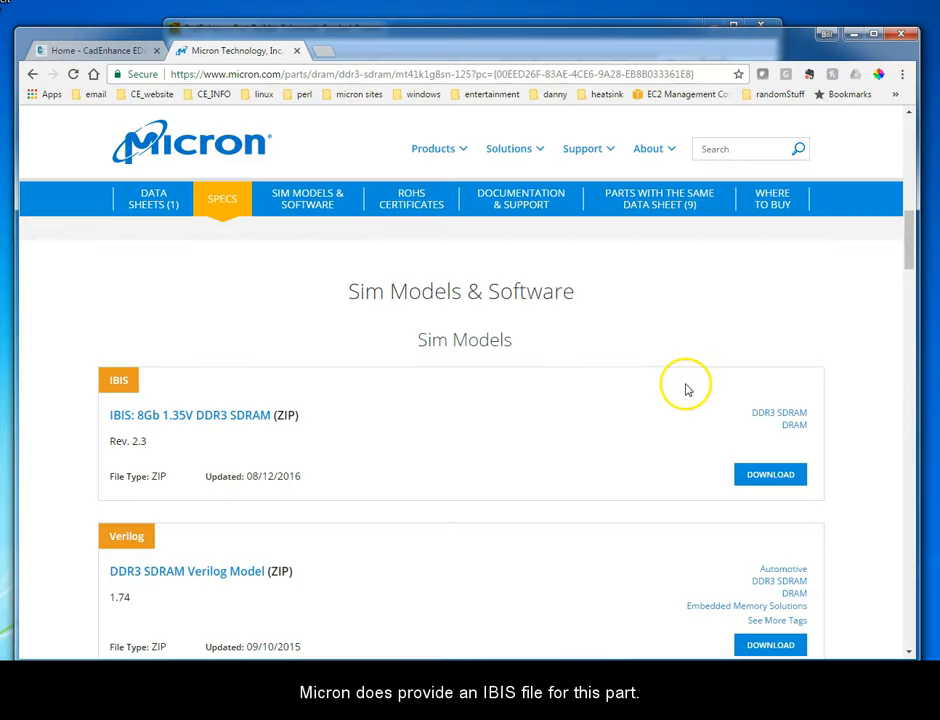
In the browser, download the "IBIS: 8Gb 1.35V DDR3 SDRAM" zip from Micron and show the download in its folder.
click(203, 419)
click(169, 639)
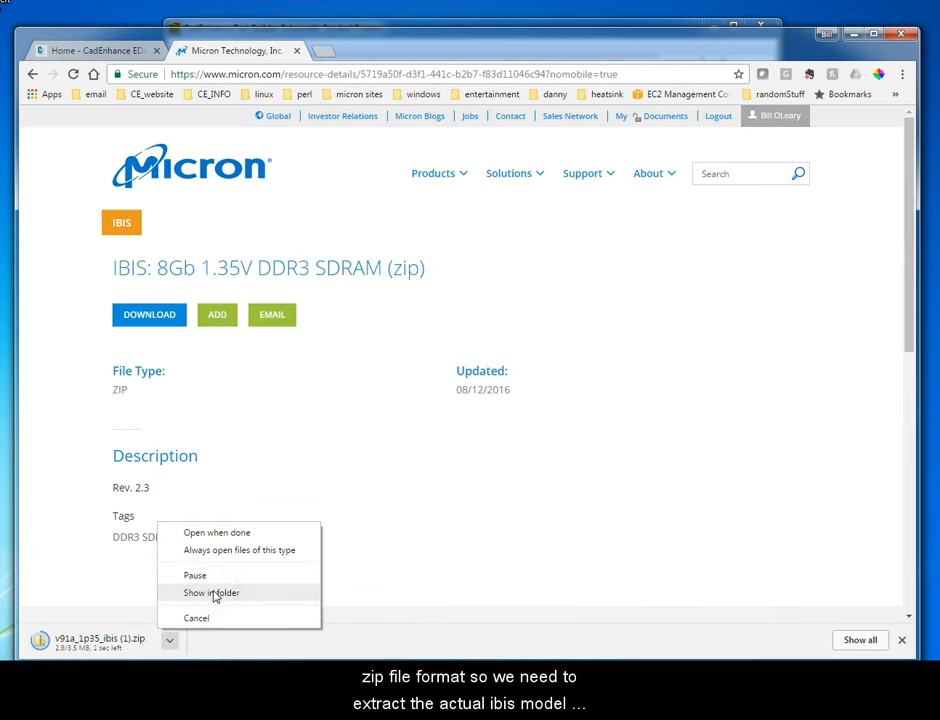
click(213, 593)
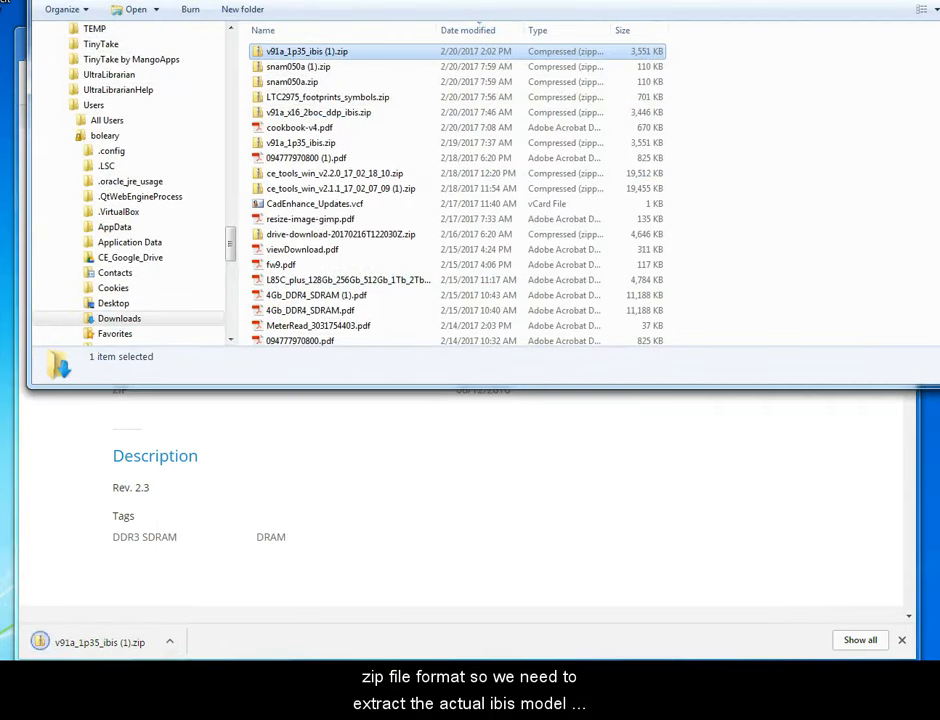
Copy v91a_1p35.ibs from the v91a_1p35_ibis.zip archive into the Downloads folder.
double_click(298, 253)
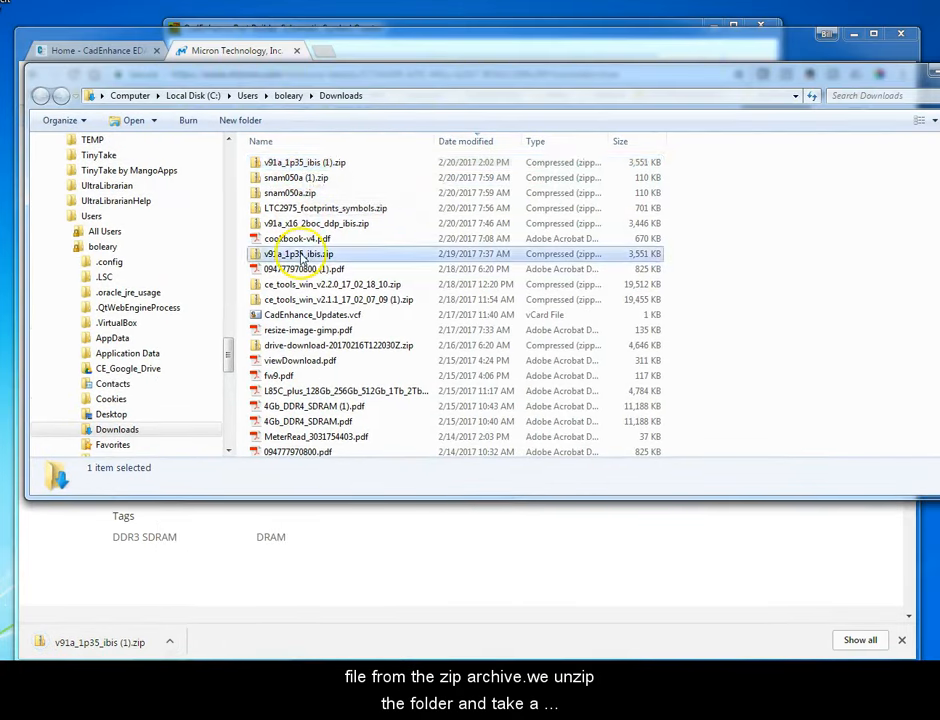
right_click(279, 177)
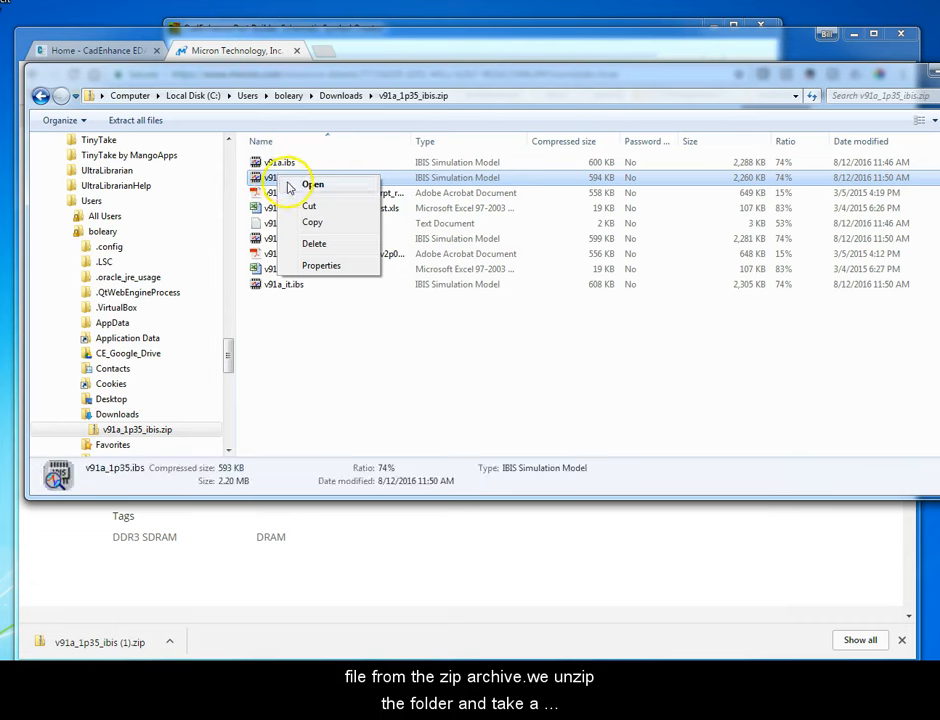
click(313, 222)
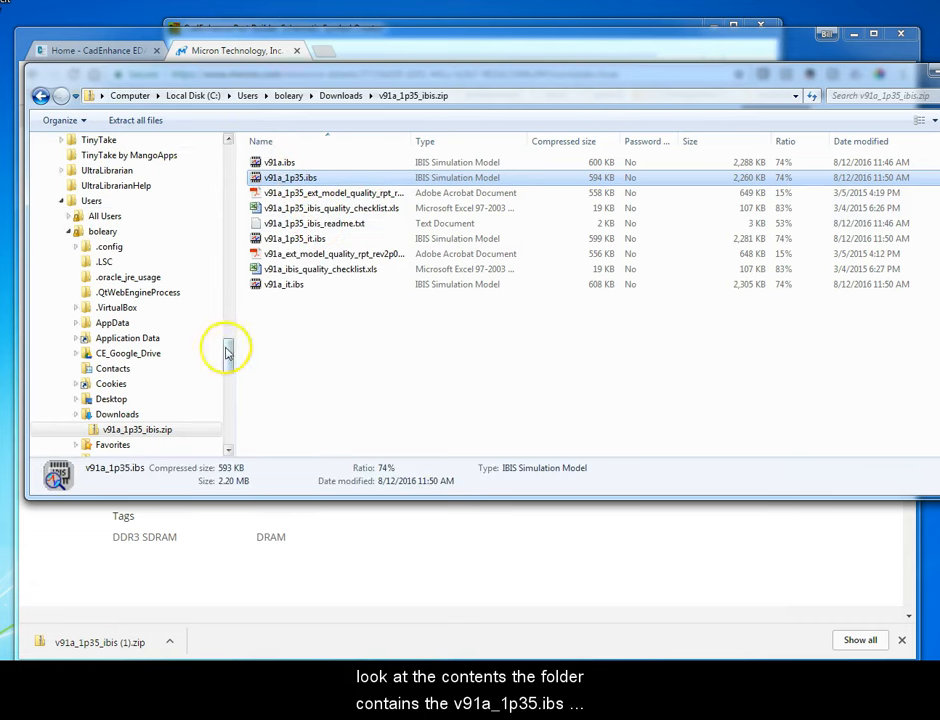
drag(227, 352, 184, 168)
click(198, 207)
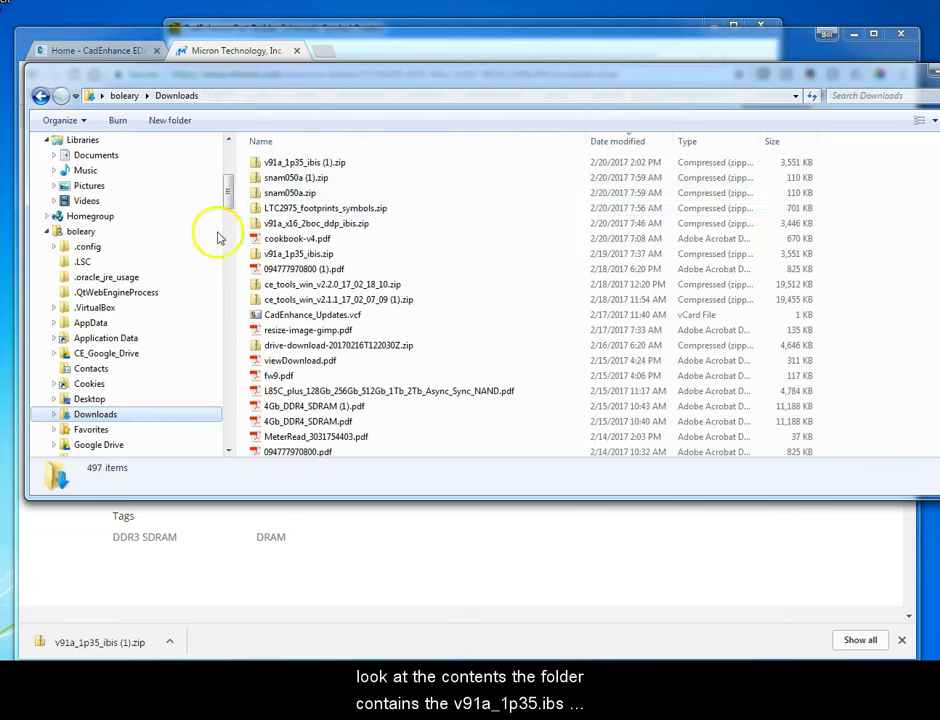
click(439, 213)
key(ctrl+v)
Open the extracted v91a_1p35.ibs in Emacs and bring its window fully into view.
click(281, 162)
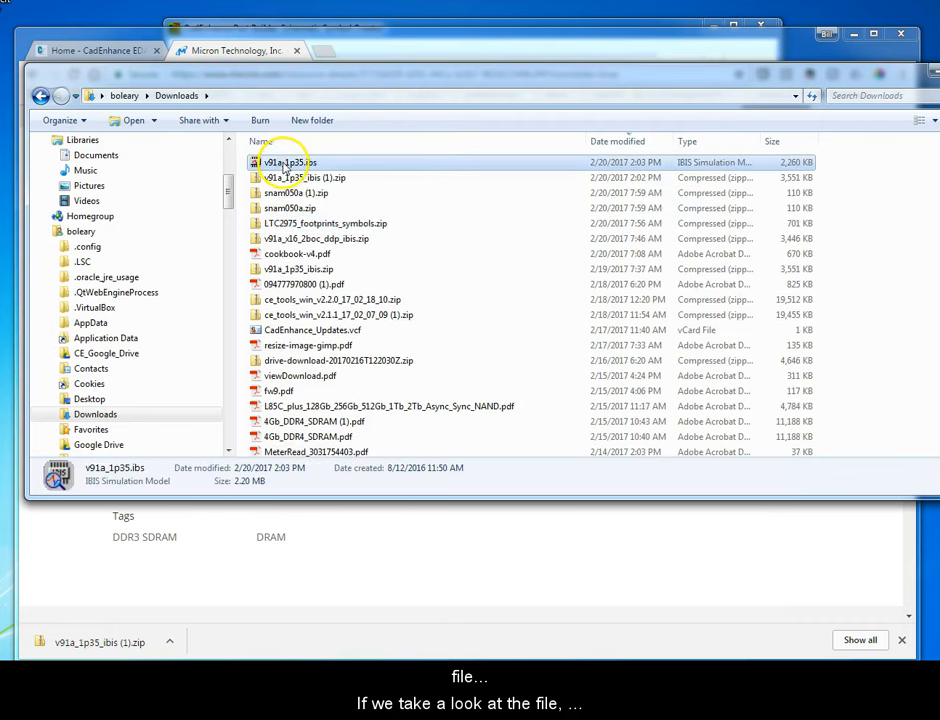
right_click(283, 163)
mouse_move(436, 306)
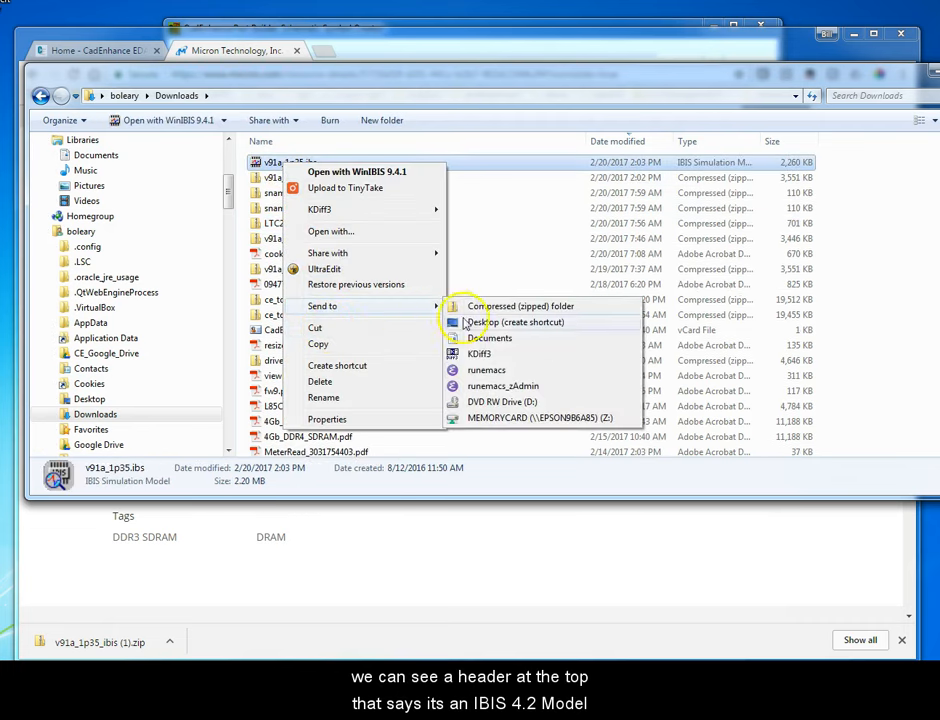
click(490, 371)
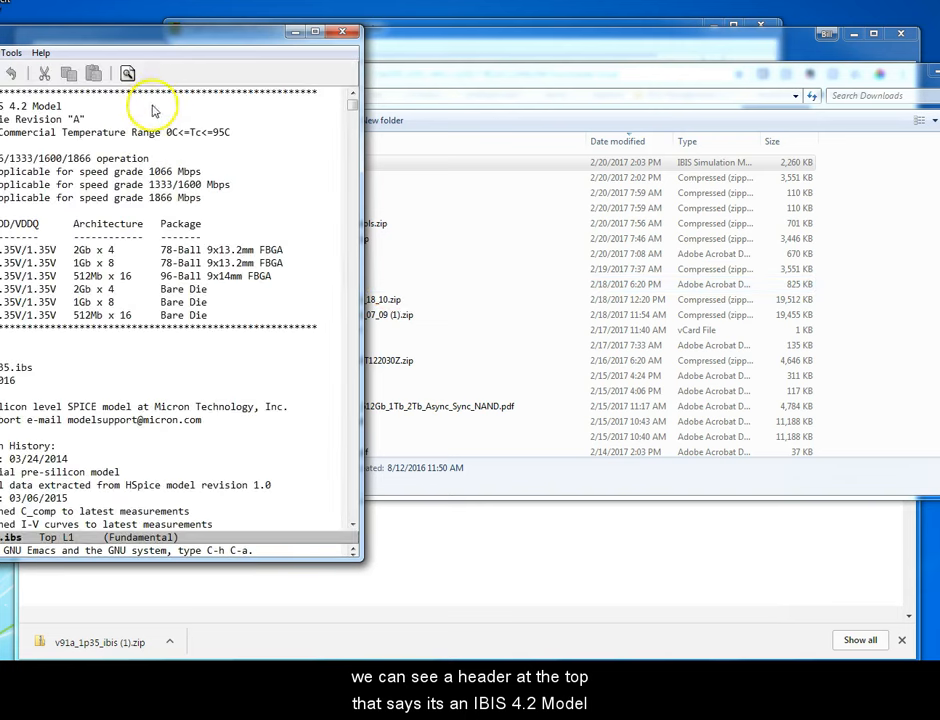
drag(150, 40, 445, 75)
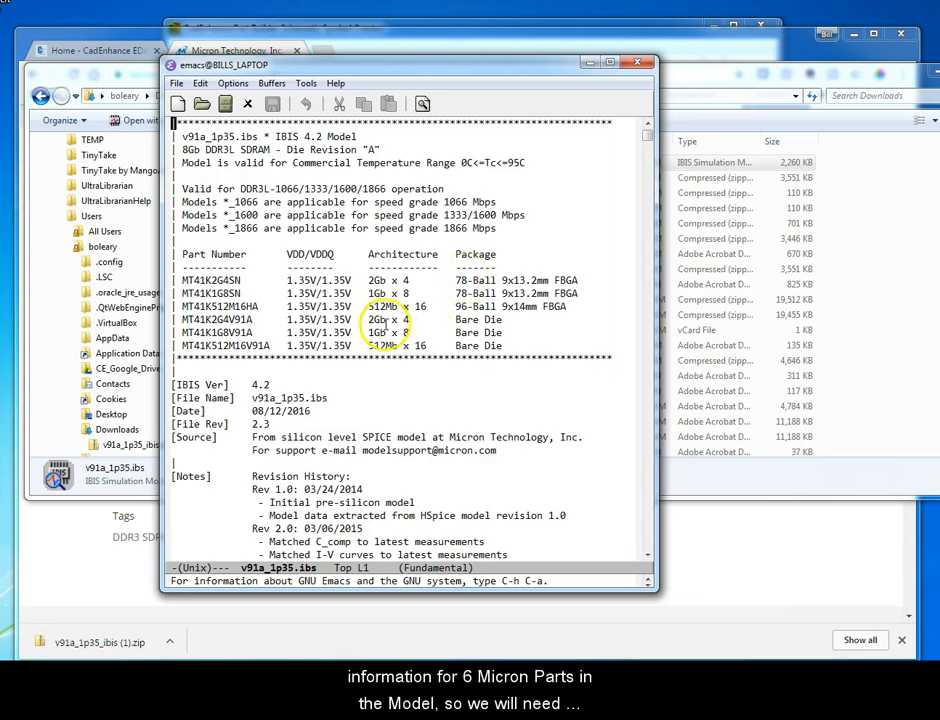
Go to line 474 of the IBIS file and examine the MT41K512M16HA component's name, package model and pin list.
click(333, 280)
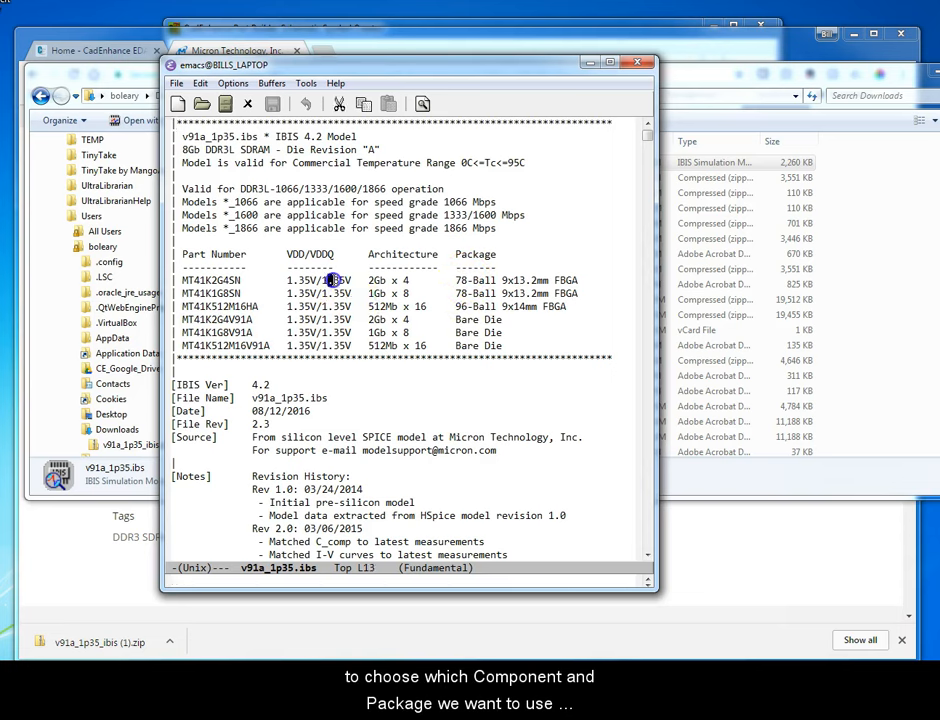
key(alt+g)
text(g)
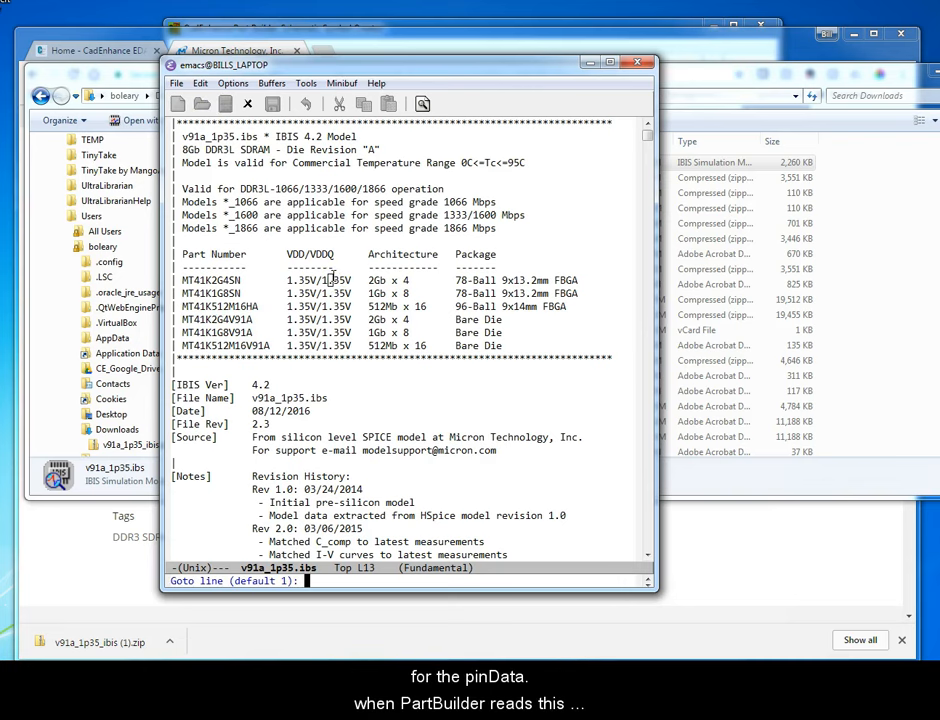
text(474)
key(Return)
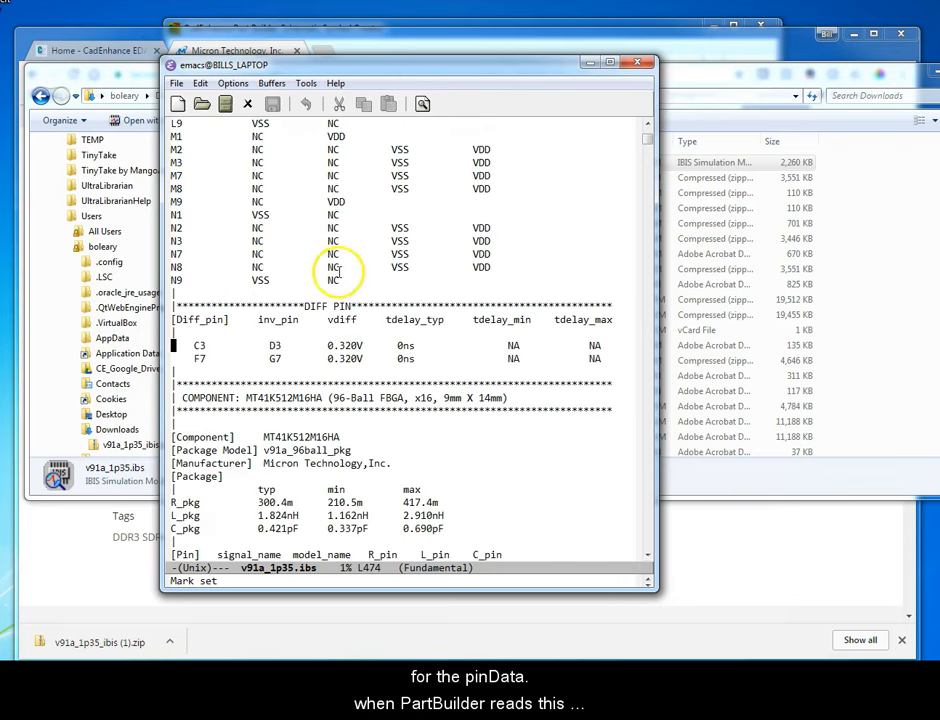
click(288, 436)
scroll(295, 400, down, 2)
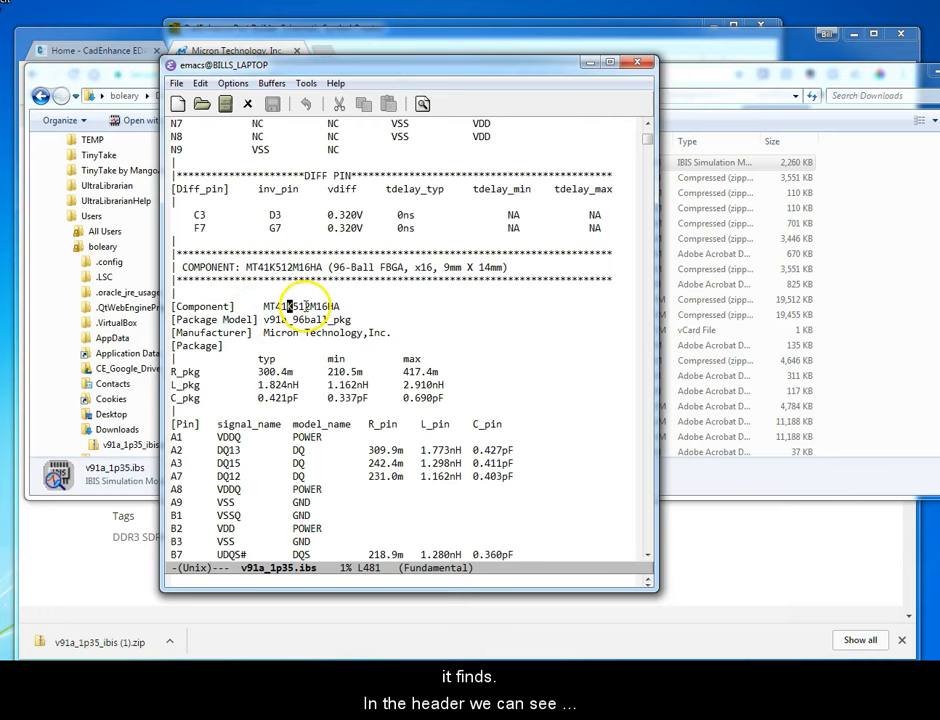
click(291, 305)
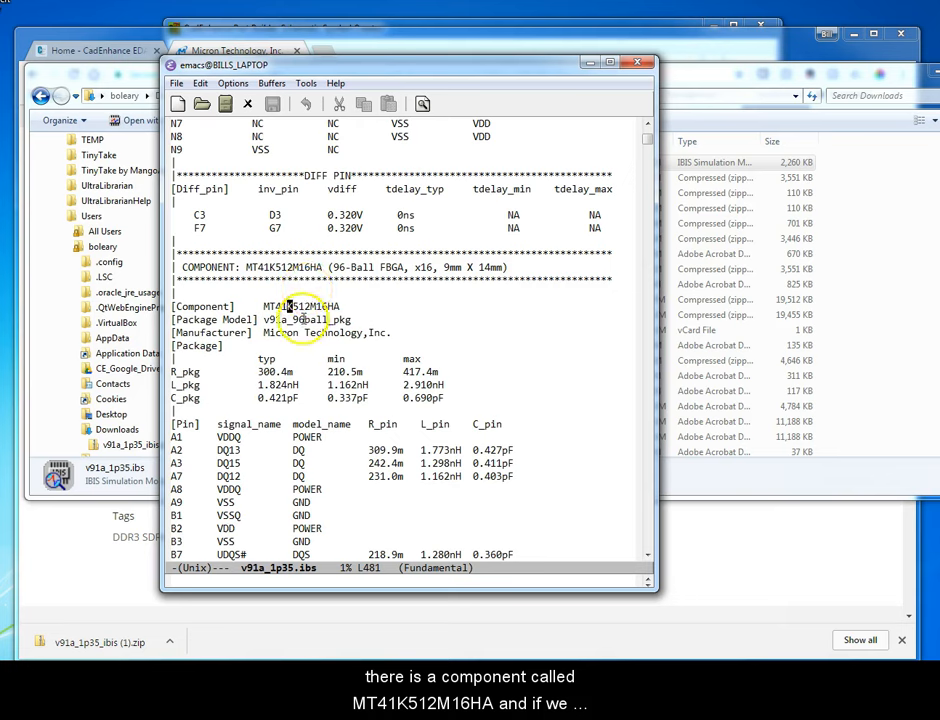
drag(265, 319, 364, 321)
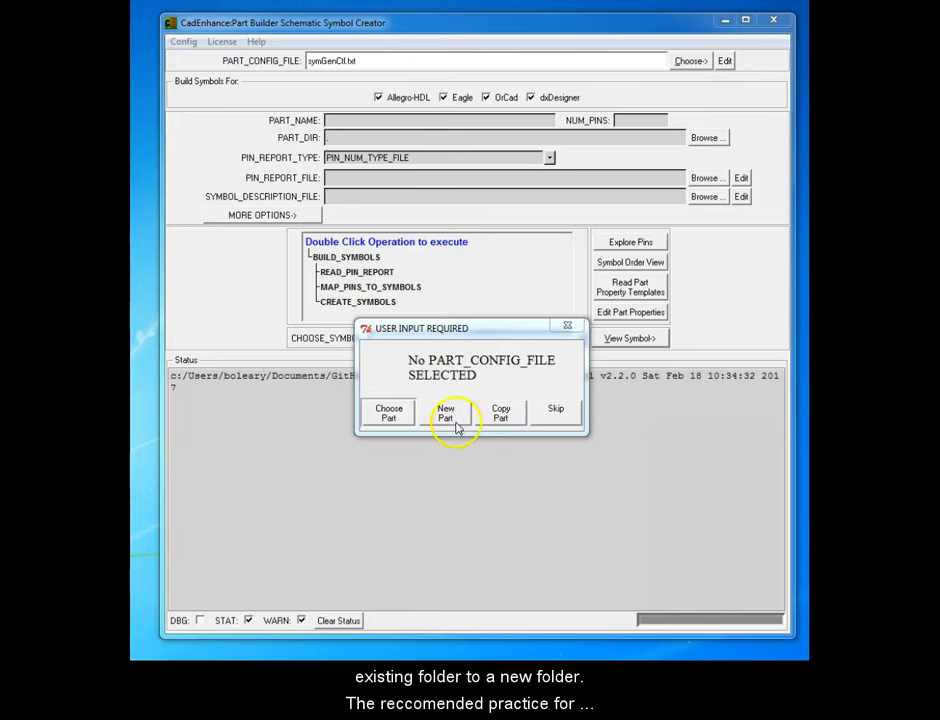
In Part Builder, start a new part with C:/cadenhance/workdir/myParts as the working directory.
click(448, 418)
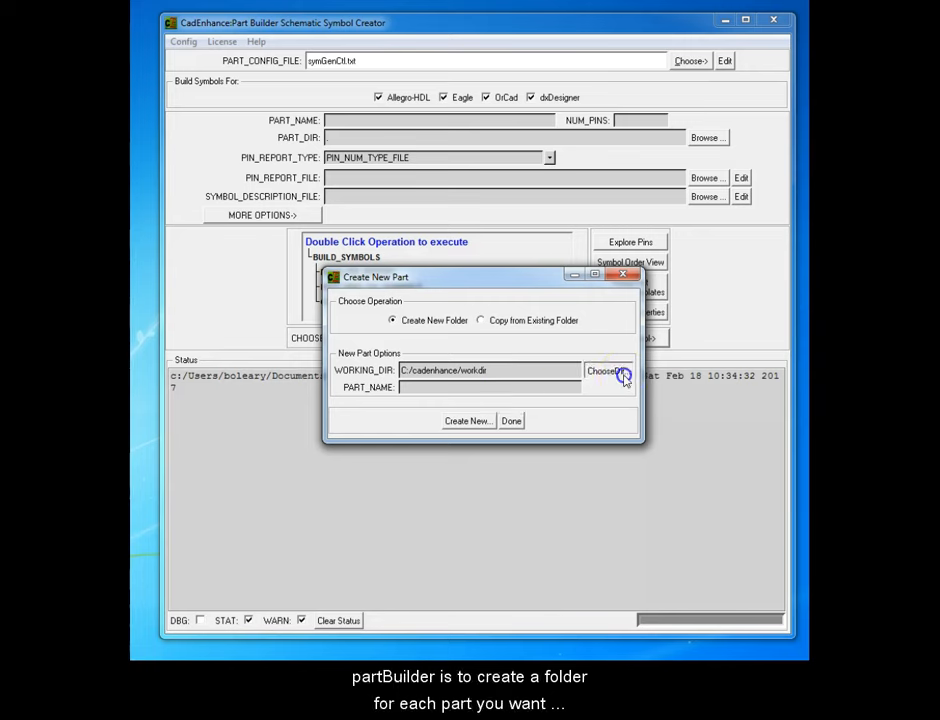
click(621, 376)
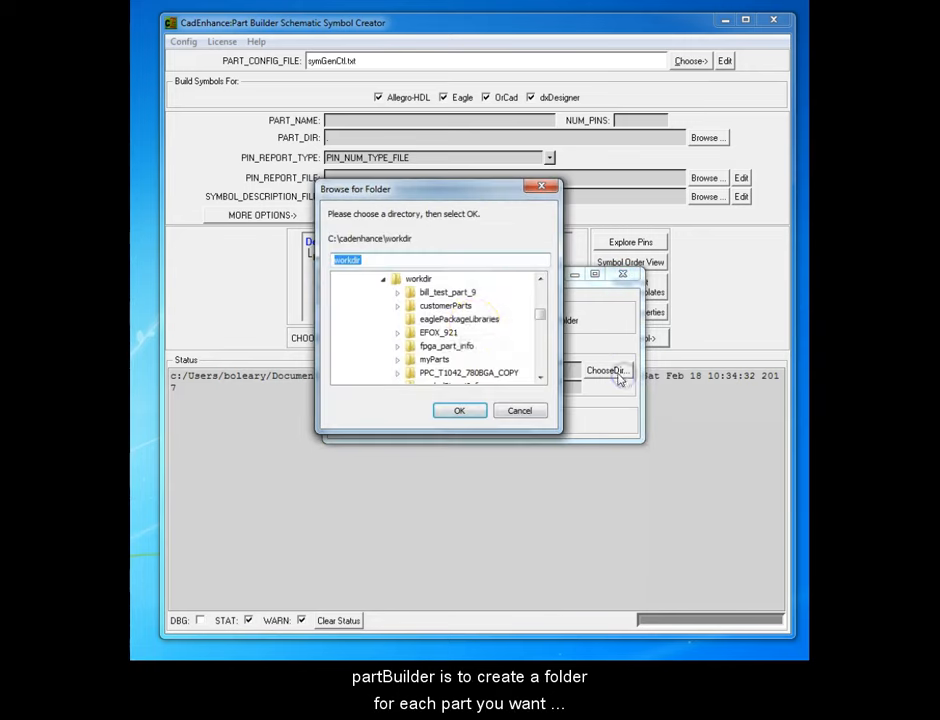
double_click(437, 360)
click(452, 410)
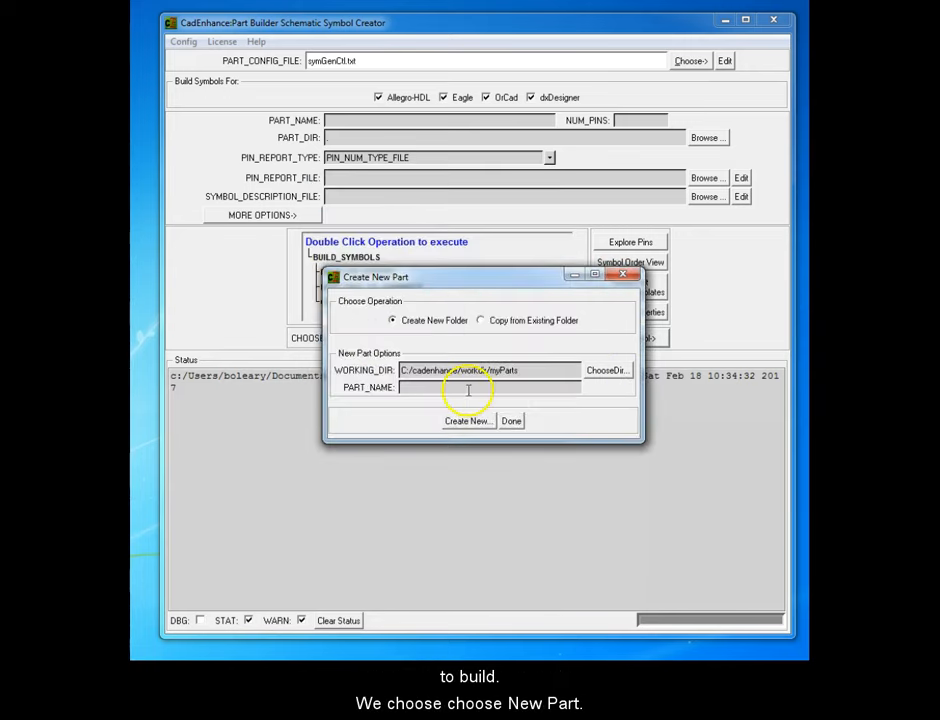
Name the part DDR3_DRAM_IBIS_DEMO and create its new folder.
text(DDR3_DRAM)
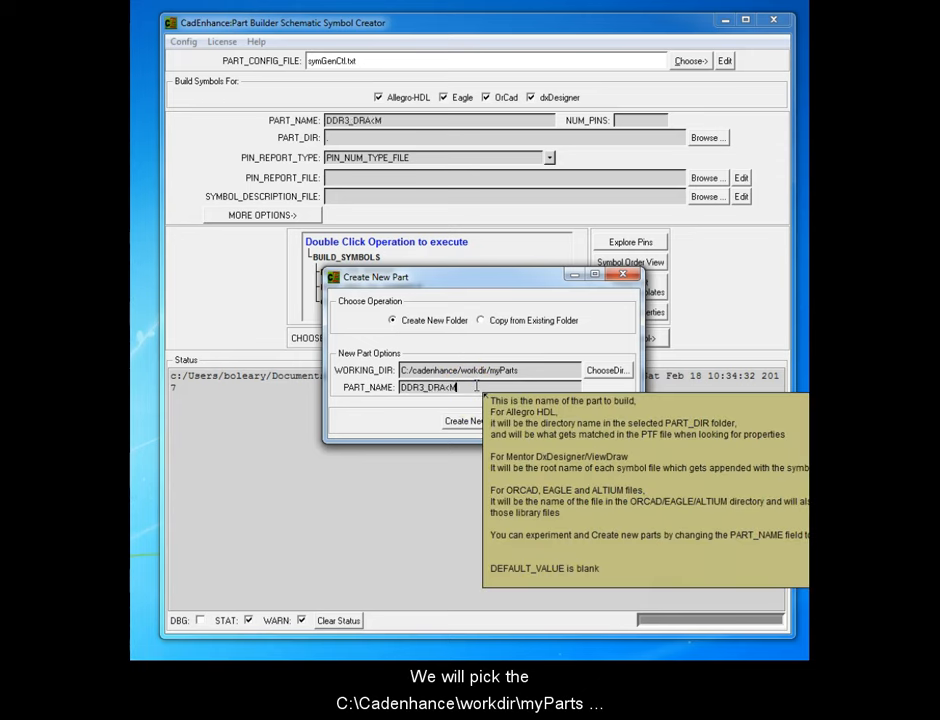
key(BackSpace)
key(BackSpace)
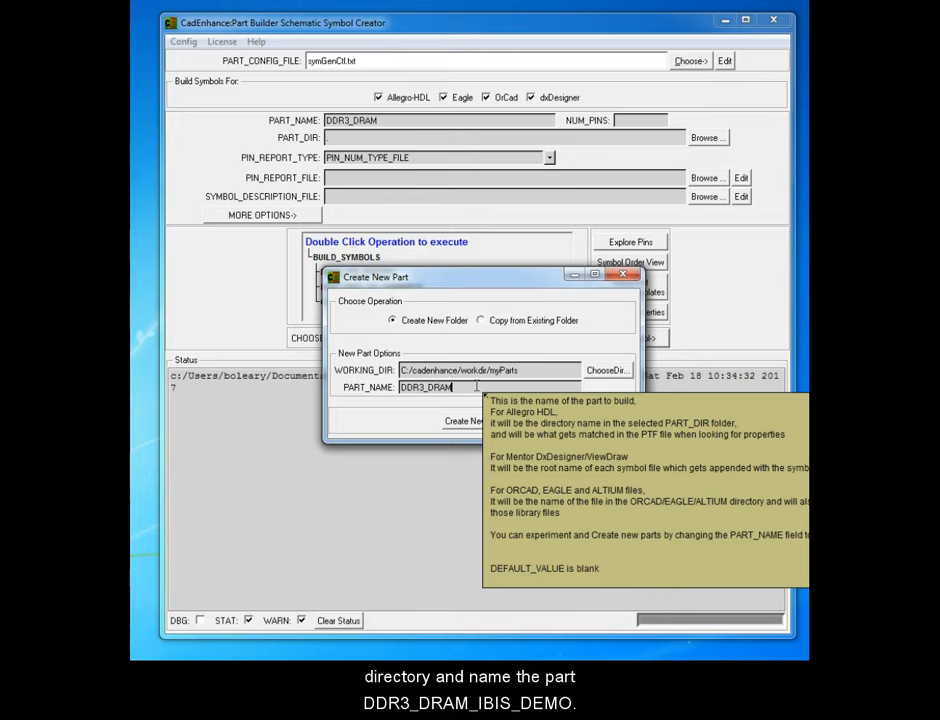
text(M_IBIS_D)
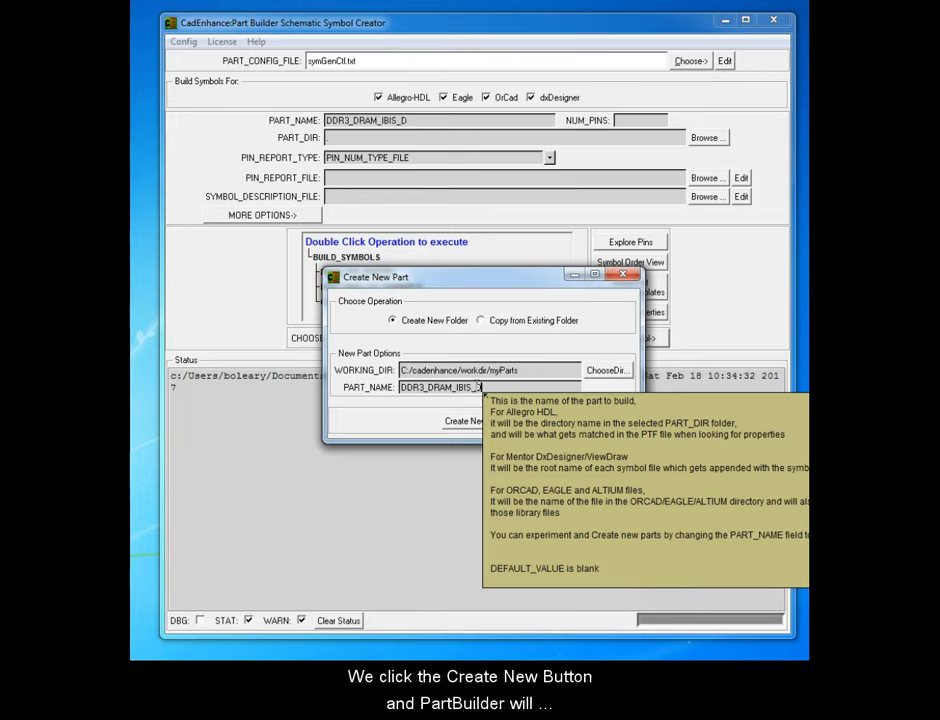
click(470, 421)
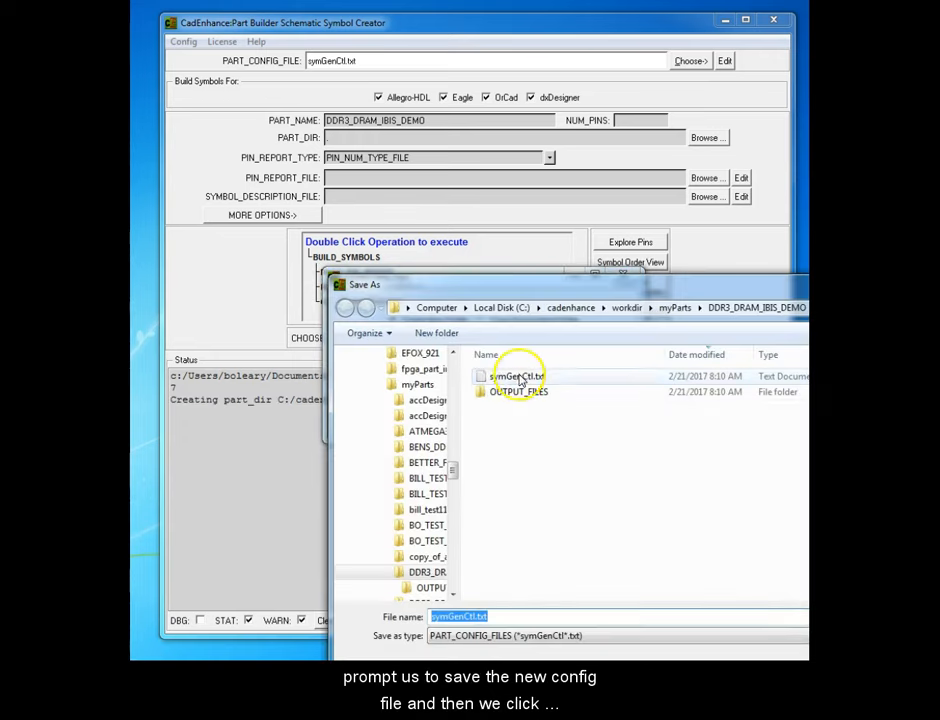
Save the part configuration over the existing symGenCtl.txt and finish creating the part.
click(519, 379)
key(Return)
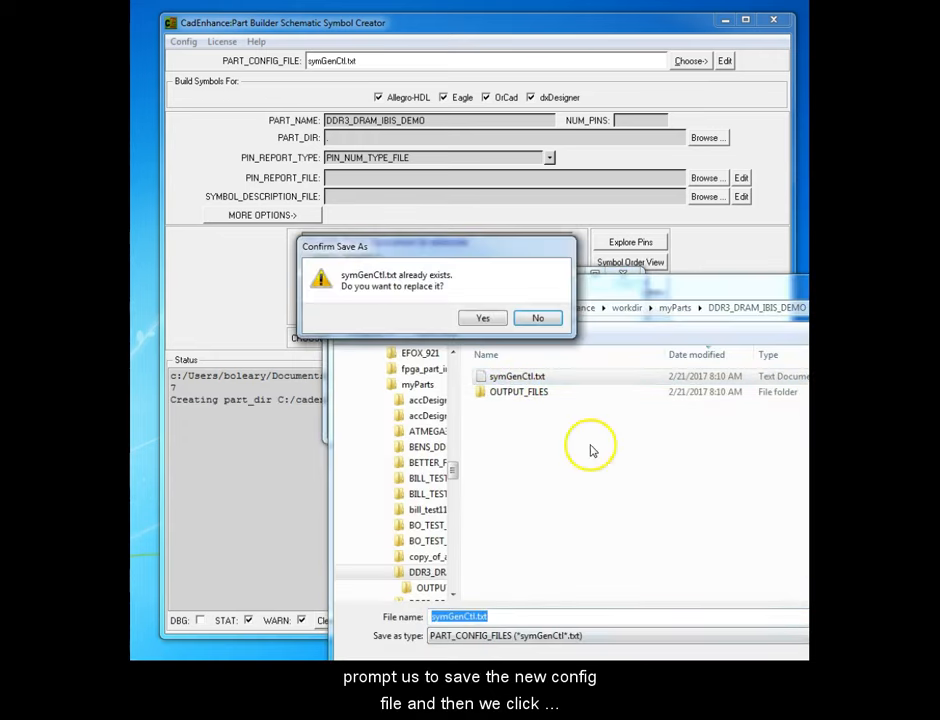
click(480, 319)
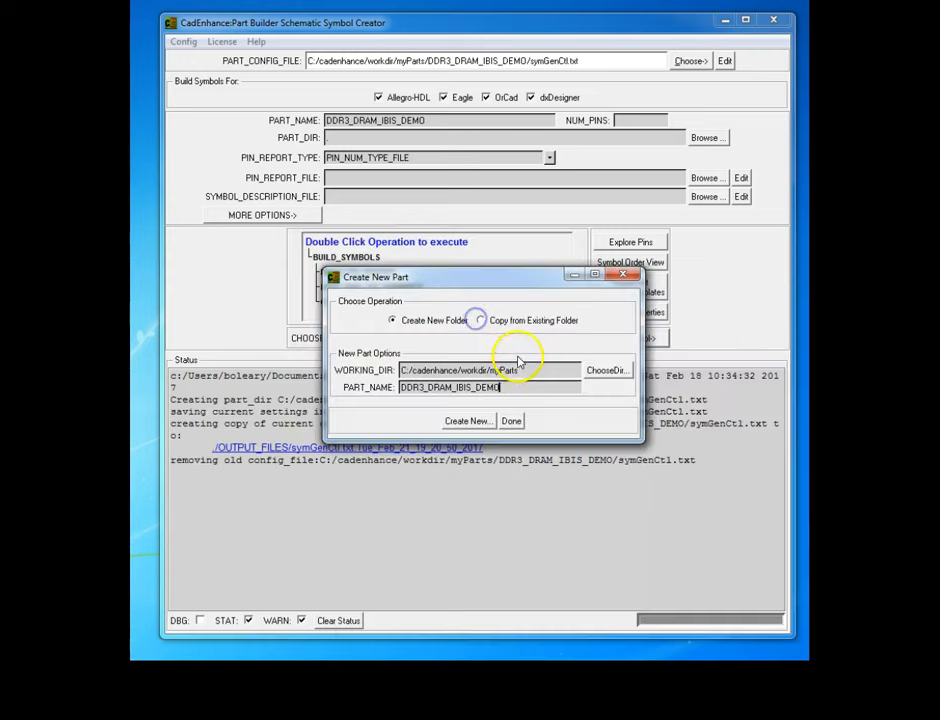
click(510, 422)
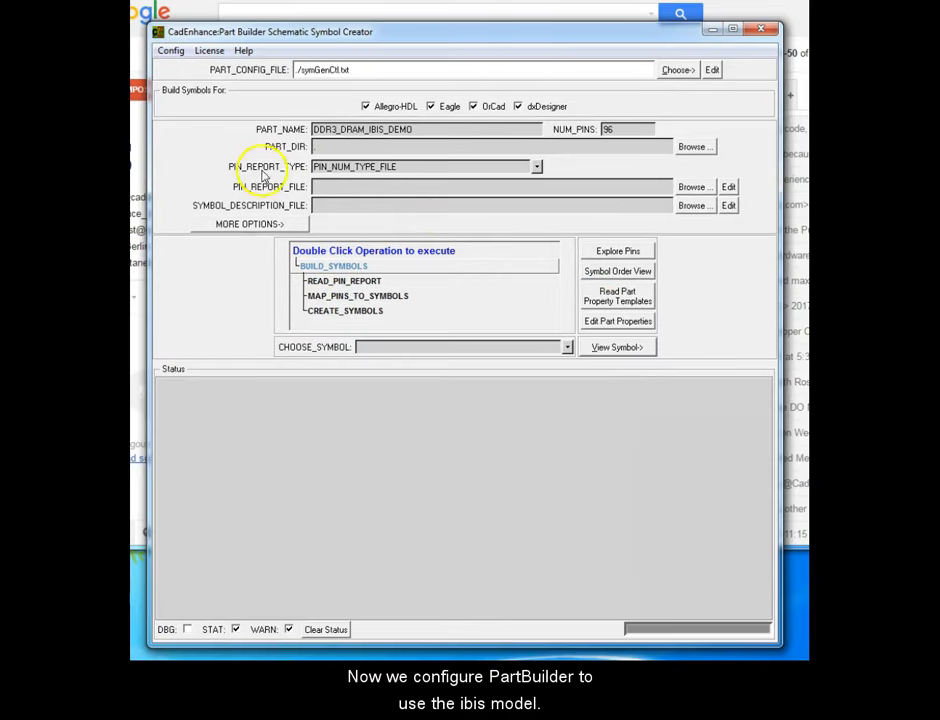
Set the new part's pin report type to IBIS_FILE.
click(537, 167)
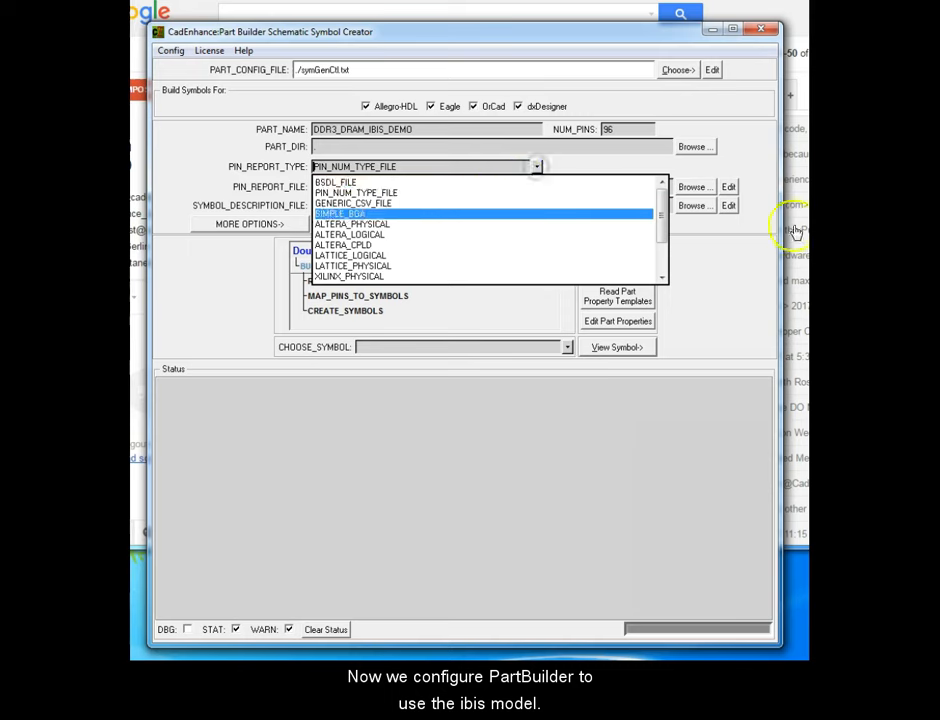
drag(666, 218, 665, 254)
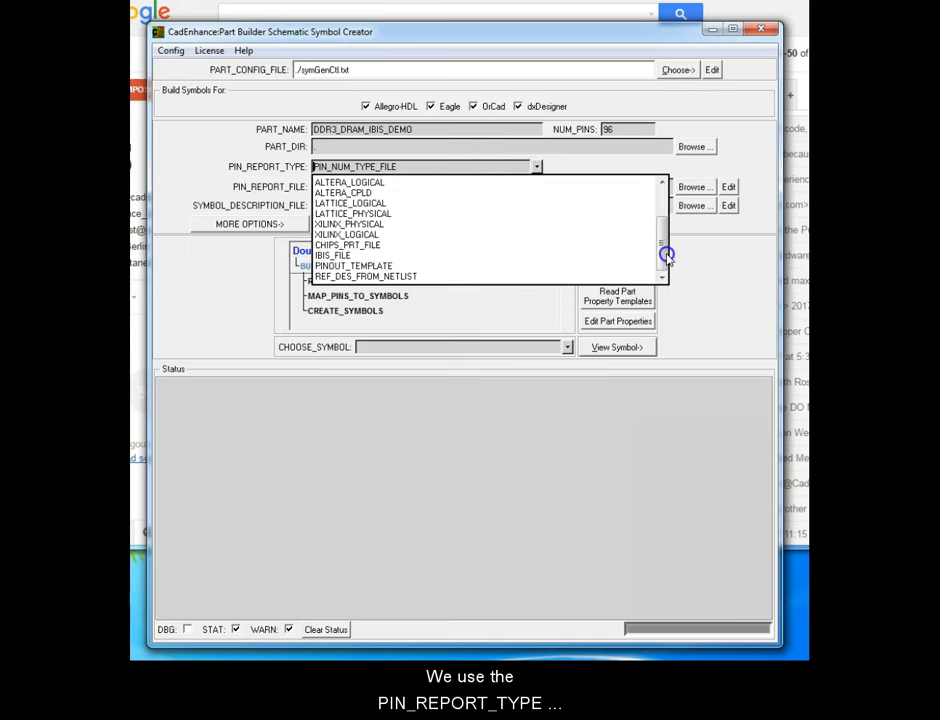
click(329, 257)
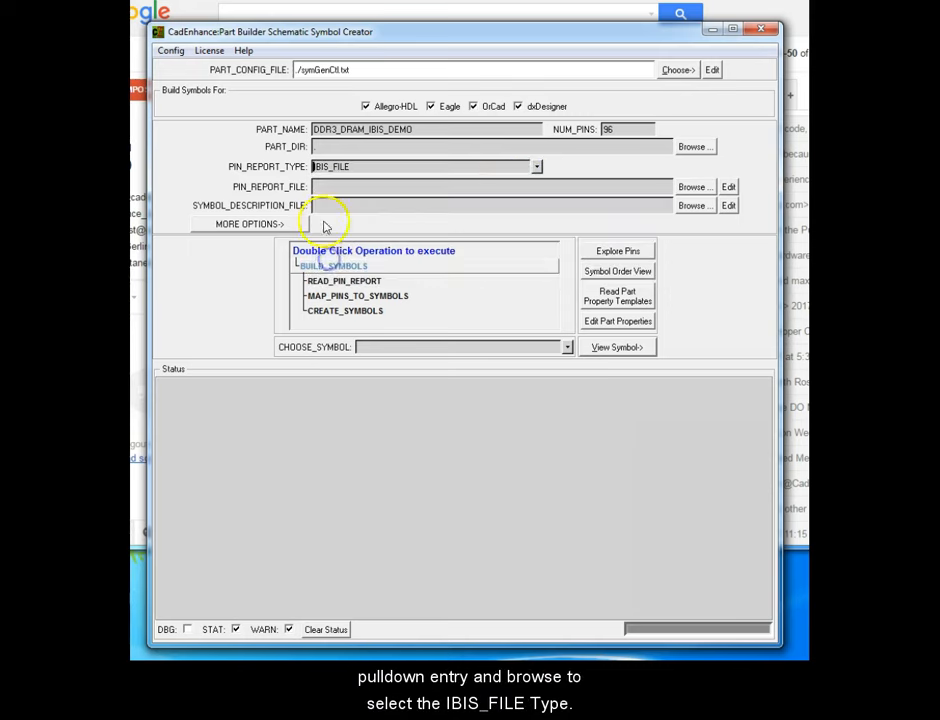
Set the pin report file to v91a_1p35.ibs from the Desktop and copy it into the part's folder.
click(693, 189)
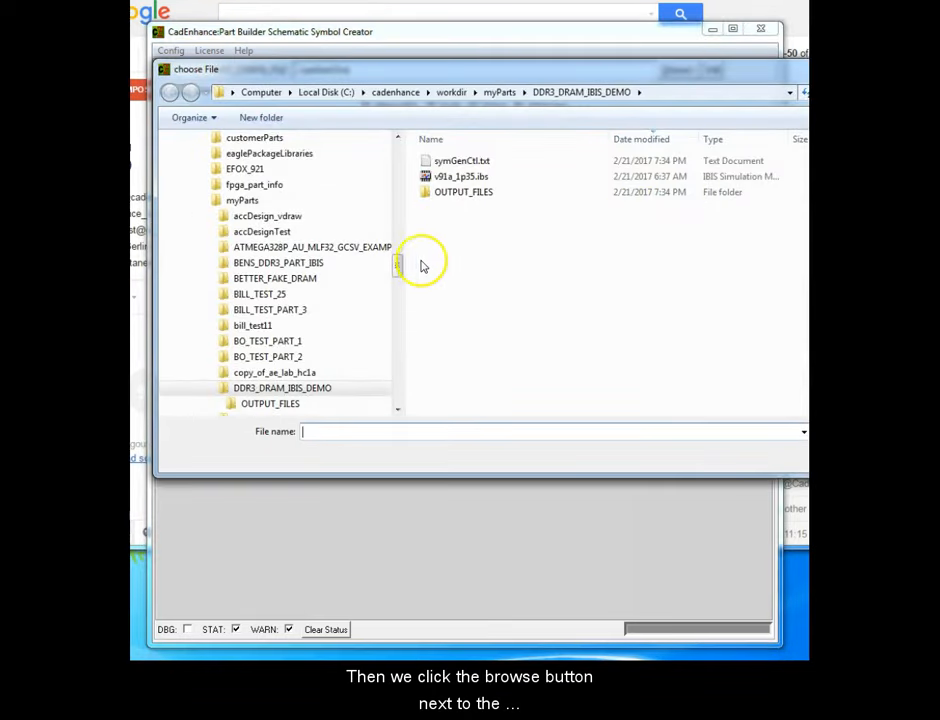
drag(399, 267, 400, 150)
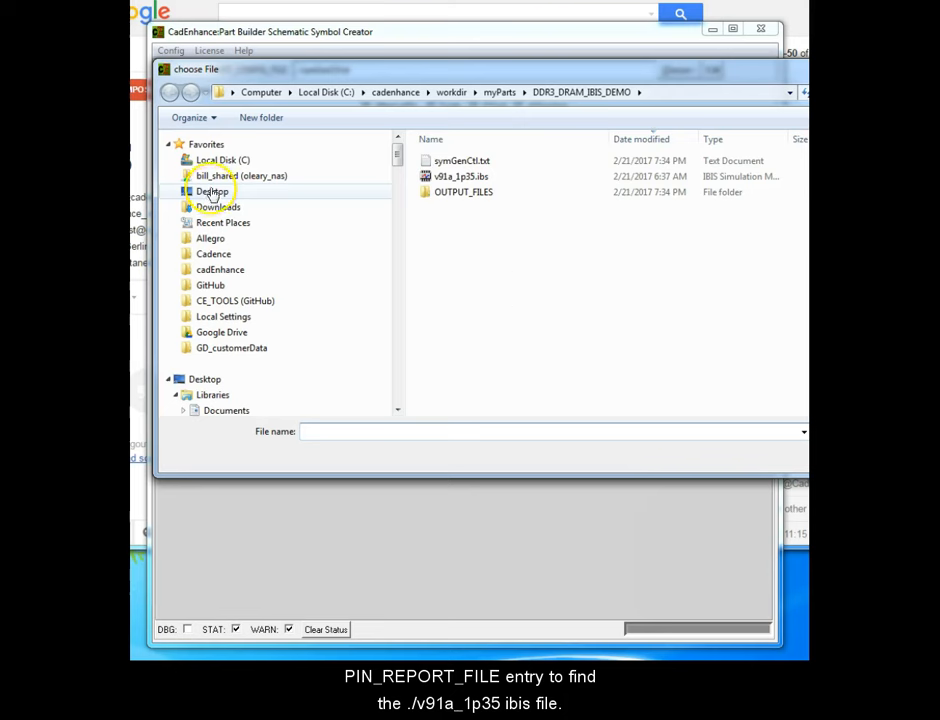
click(212, 191)
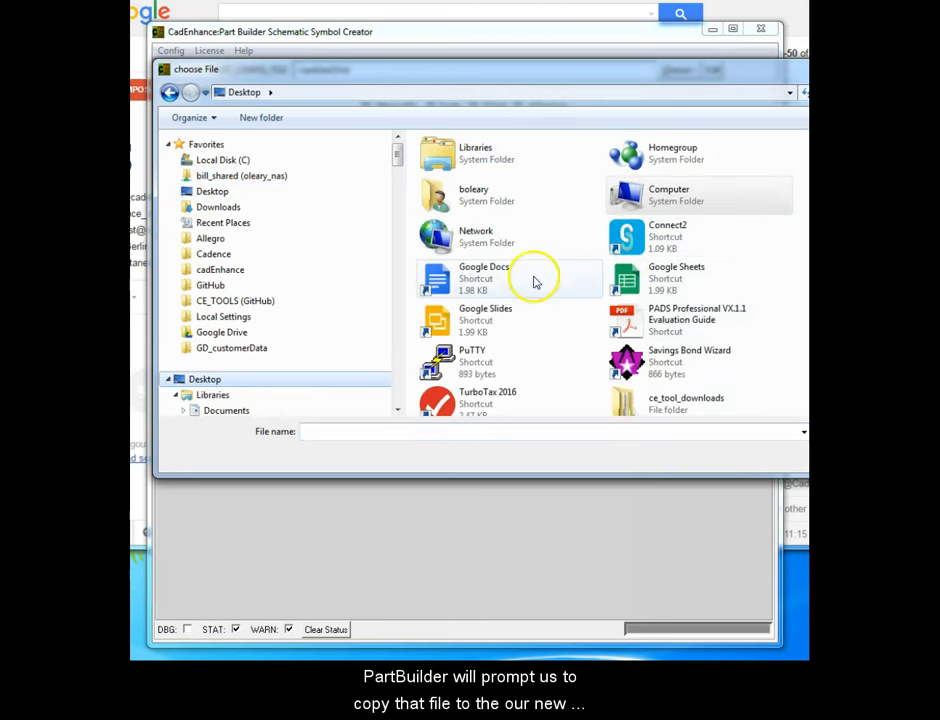
click(507, 274)
key(v)
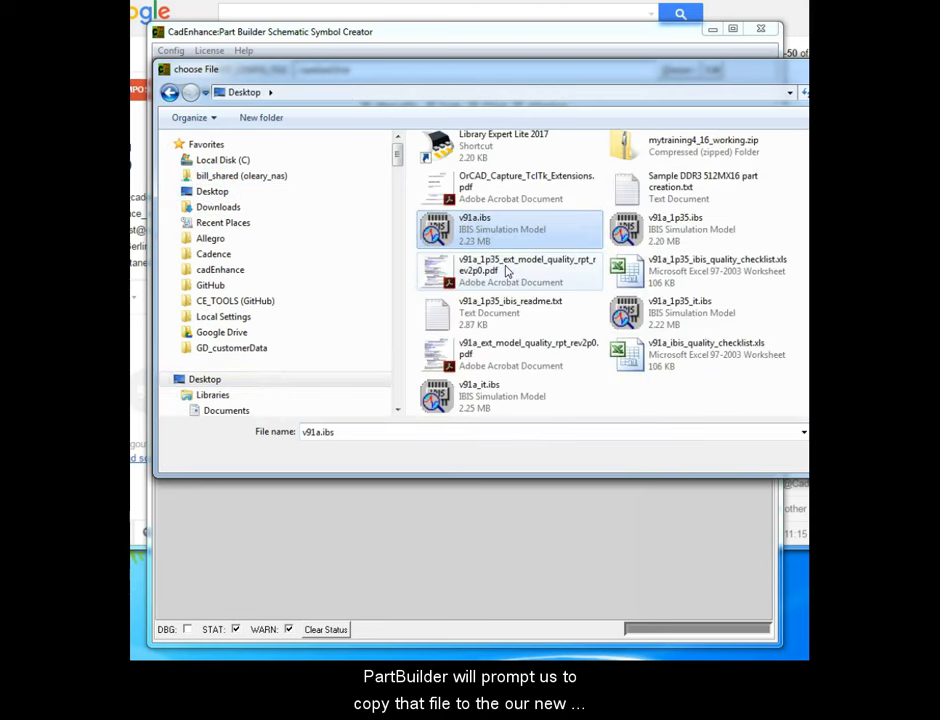
key(v)
click(490, 235)
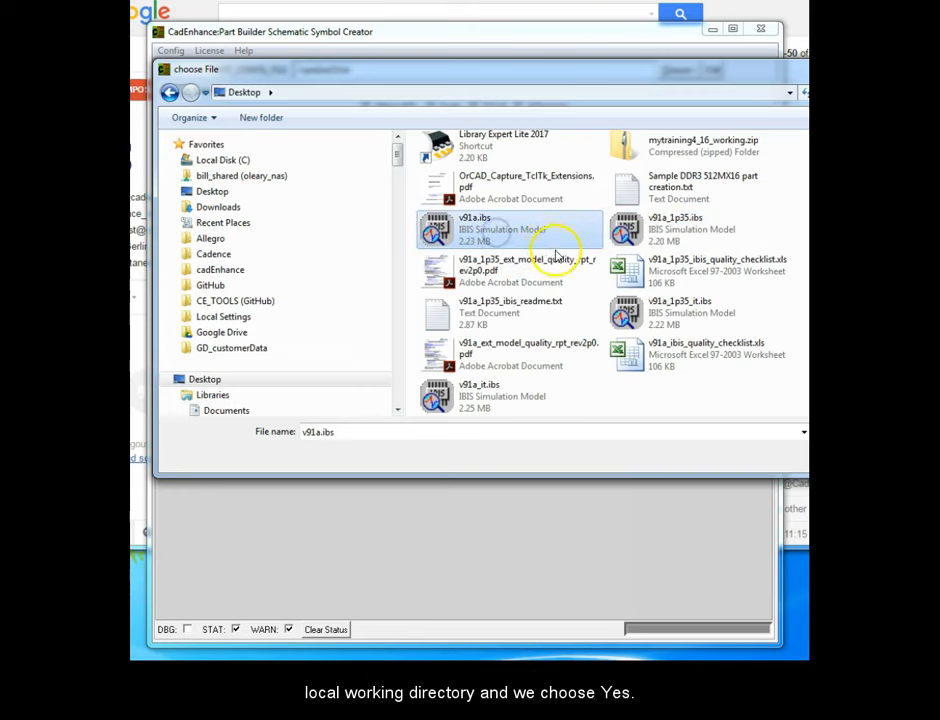
click(724, 222)
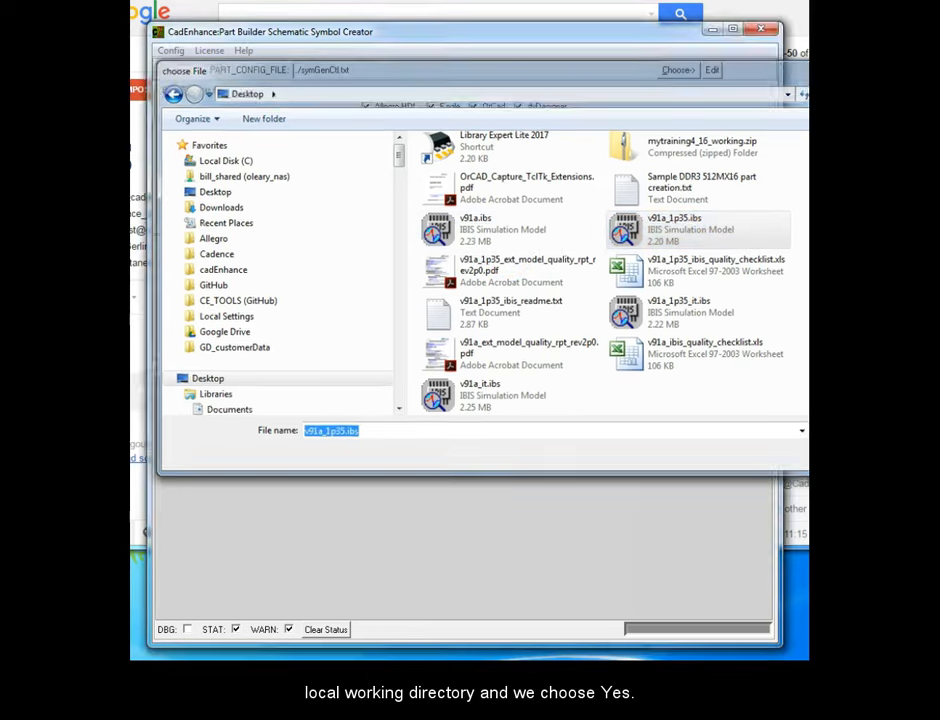
key(Return)
click(434, 378)
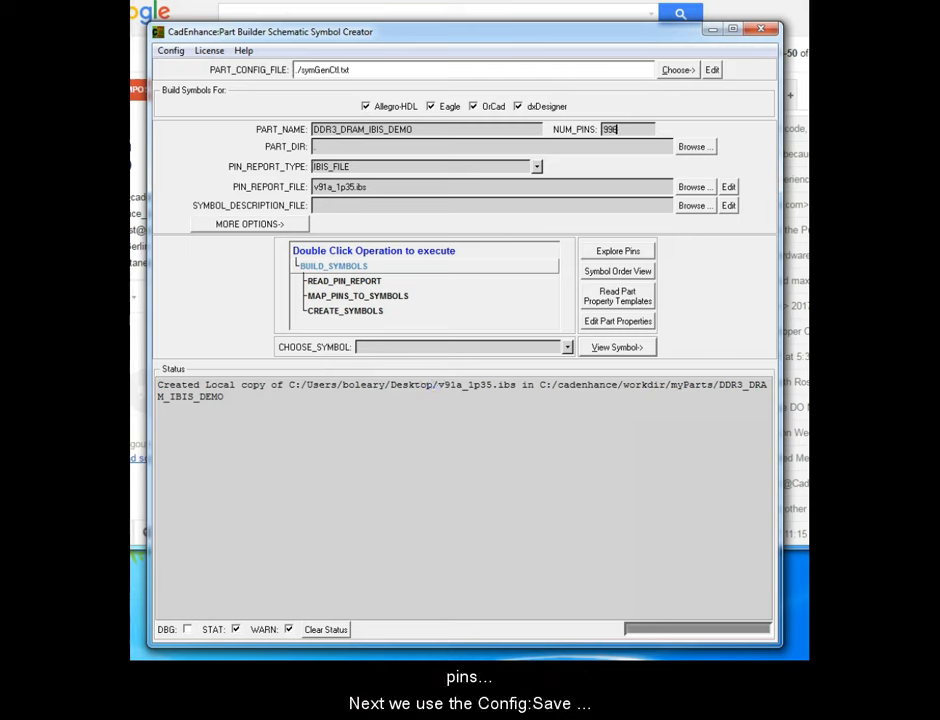
Set the number of pins to 96 and save the part configuration.
key(BackSpace)
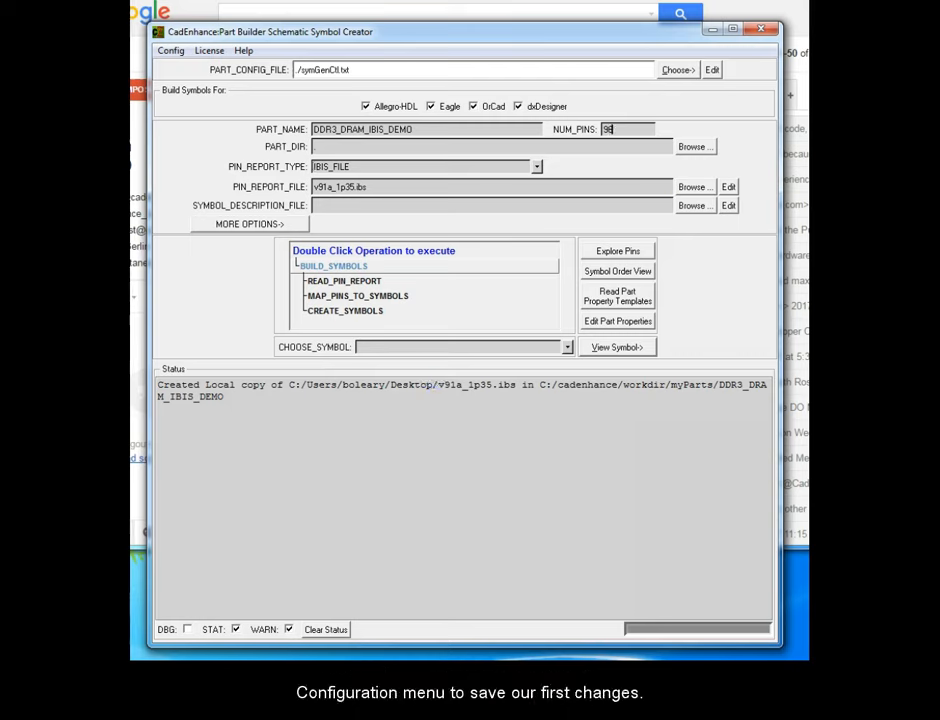
click(674, 72)
click(734, 128)
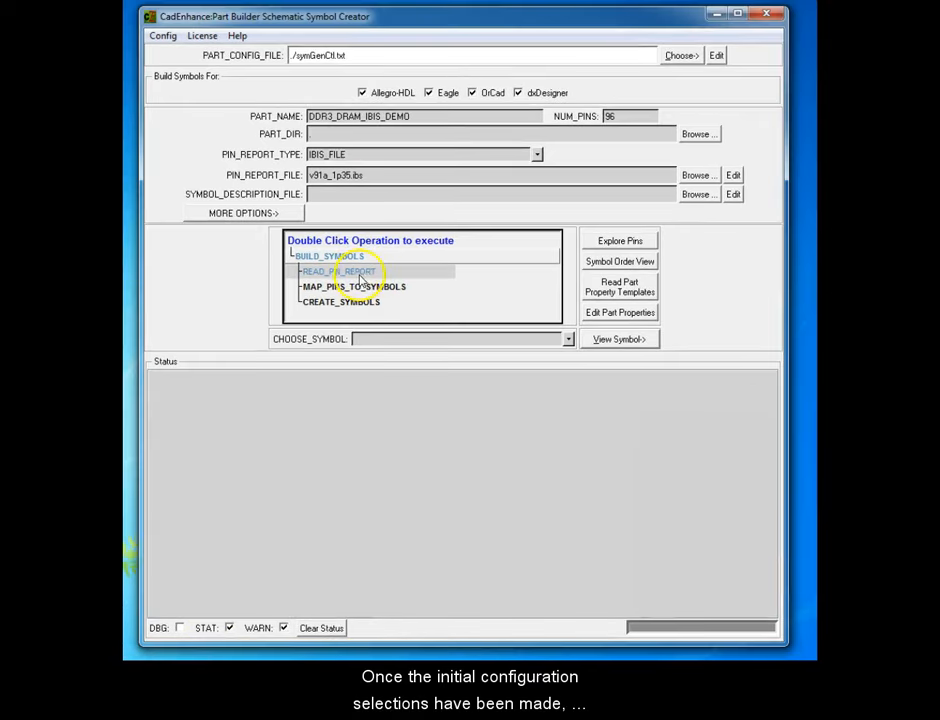
Run READ_PIN_REPORT using the IBIS component MT41K512M16HA with the v91a_96ball_pkg package.
double_click(359, 273)
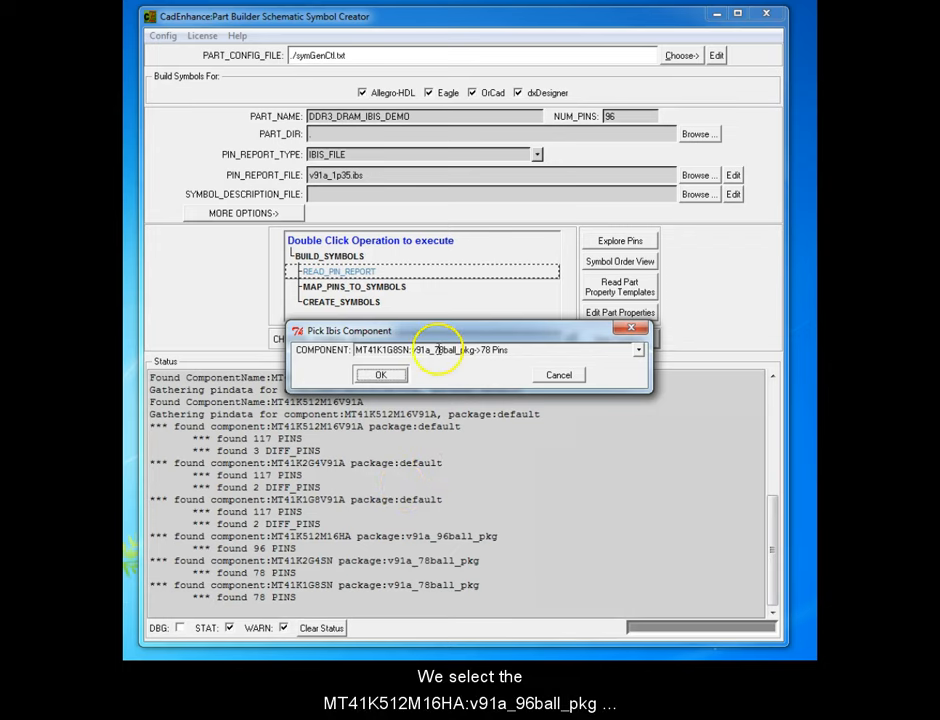
click(637, 350)
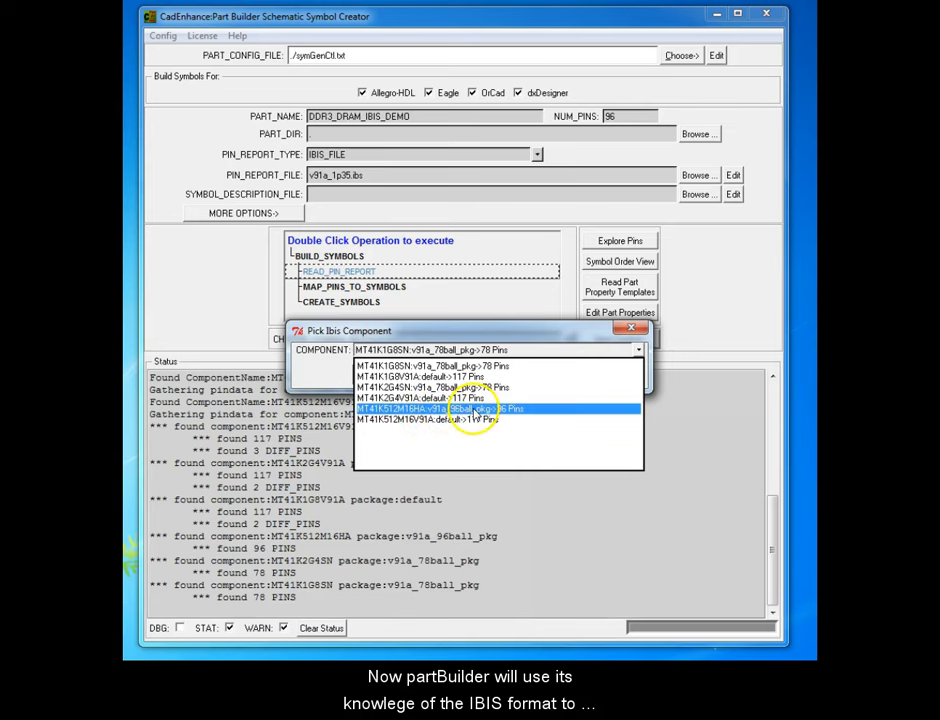
click(441, 410)
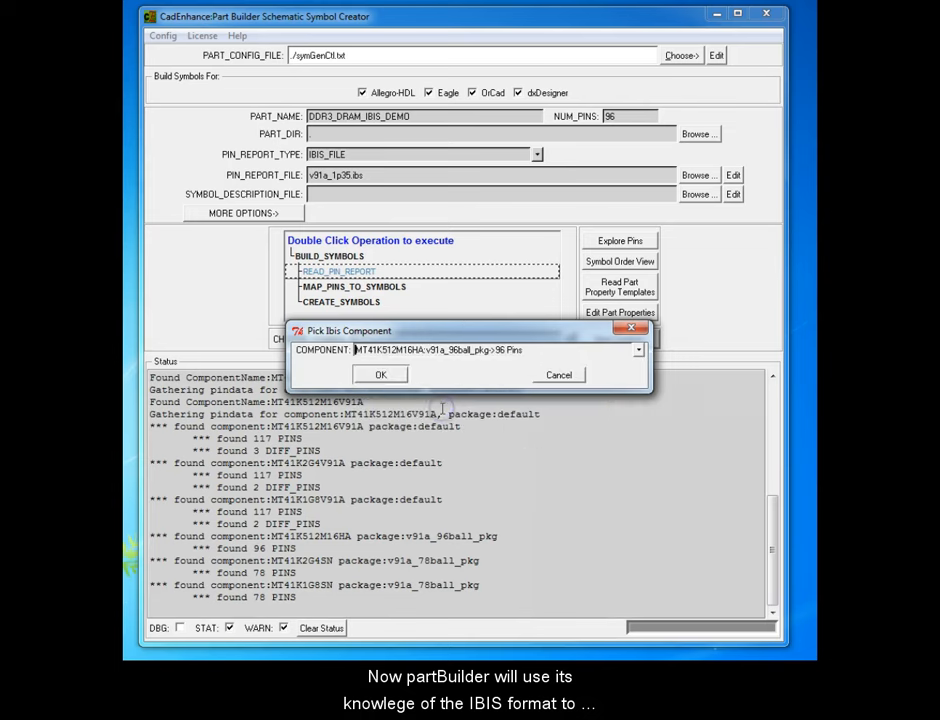
click(384, 376)
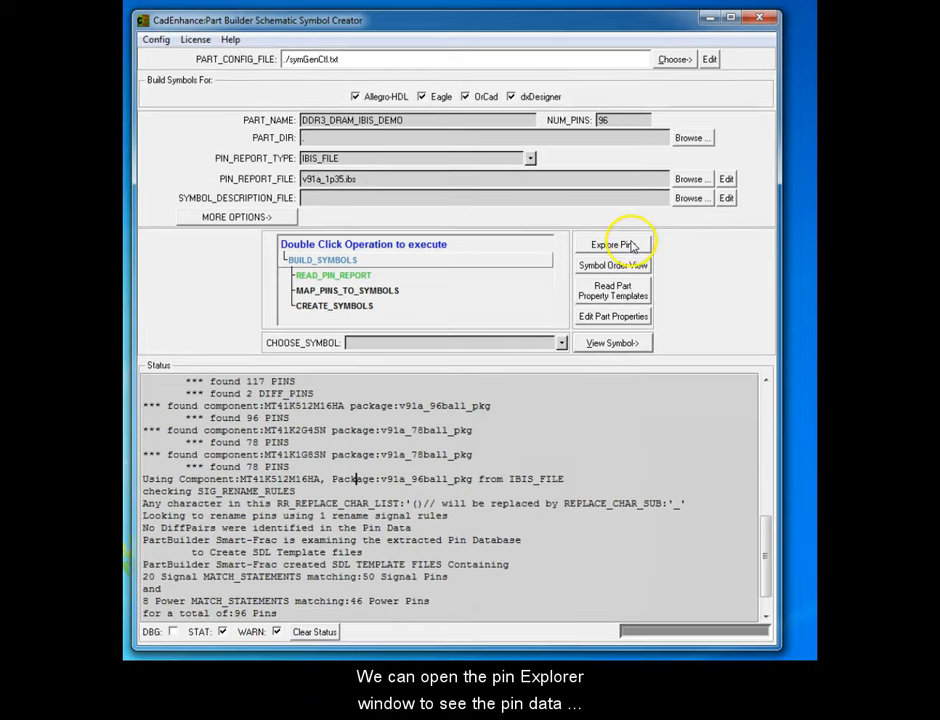
Open the Device Pin Explorer and arrange it beside the 8Gb_DDR3L.pdf data sheet.
click(614, 245)
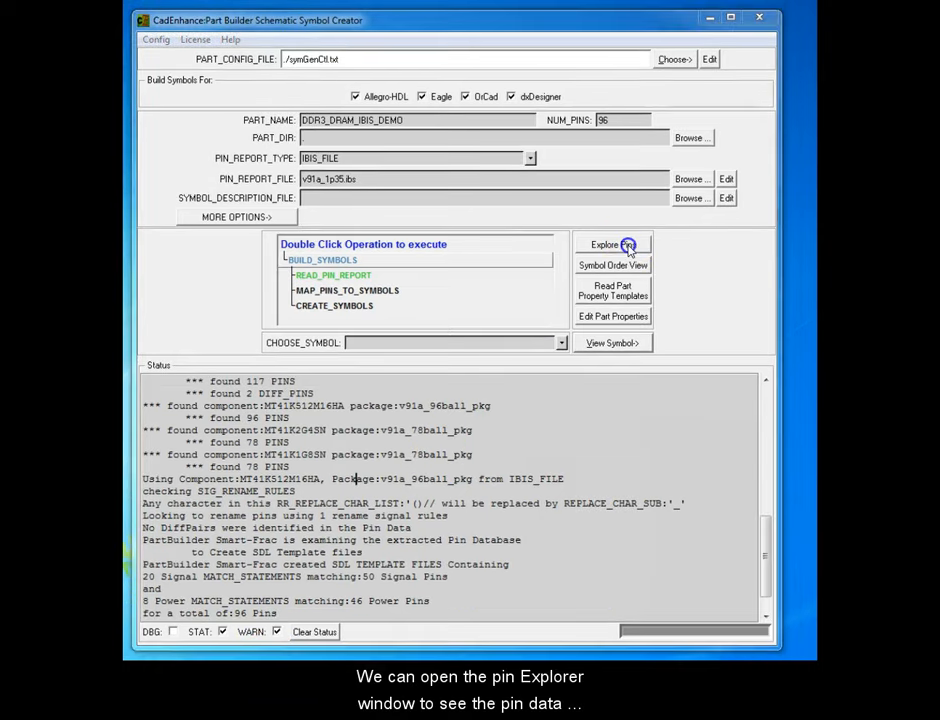
drag(123, 2, 305, 62)
drag(832, 248, 757, 248)
drag(480, 58, 451, 35)
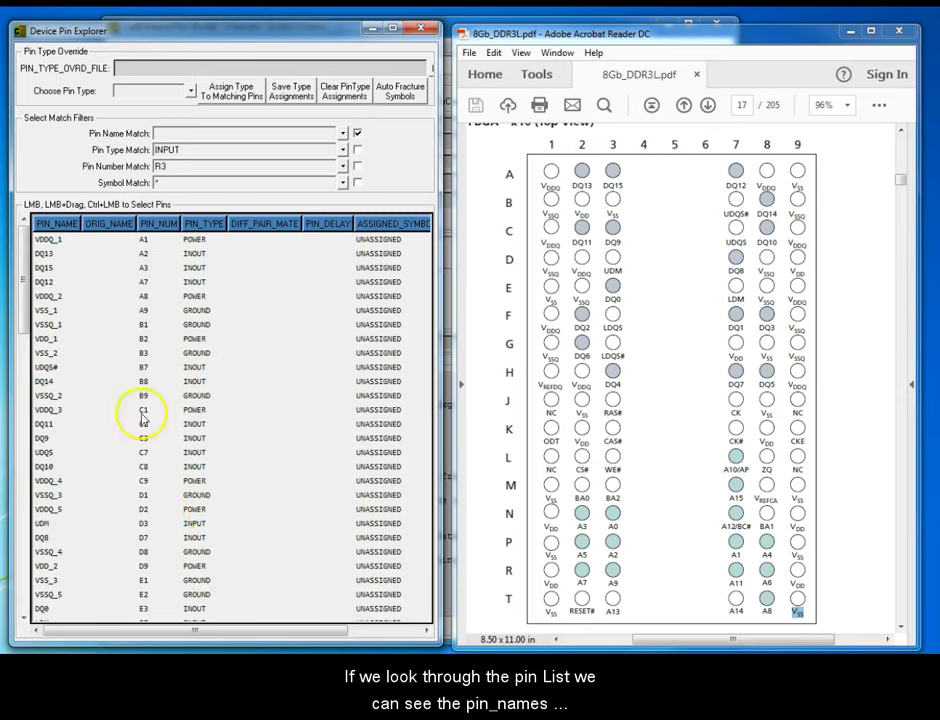
Compare the DQ13, UDQS and UDM pin numbers in the pin list with the data sheet's ball map.
click(50, 254)
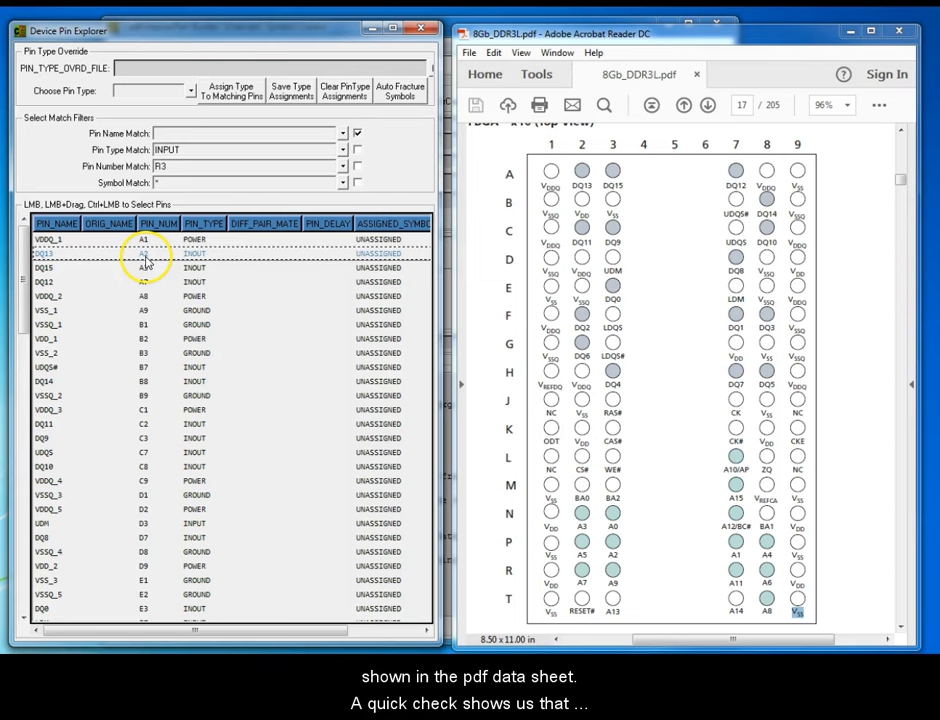
click(523, 177)
click(580, 187)
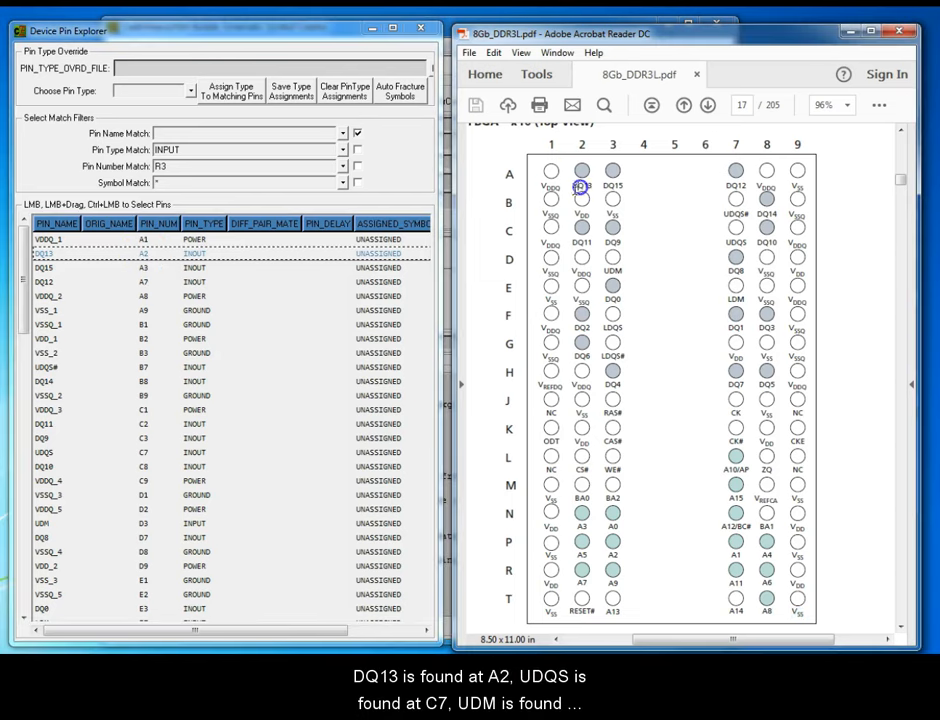
click(45, 451)
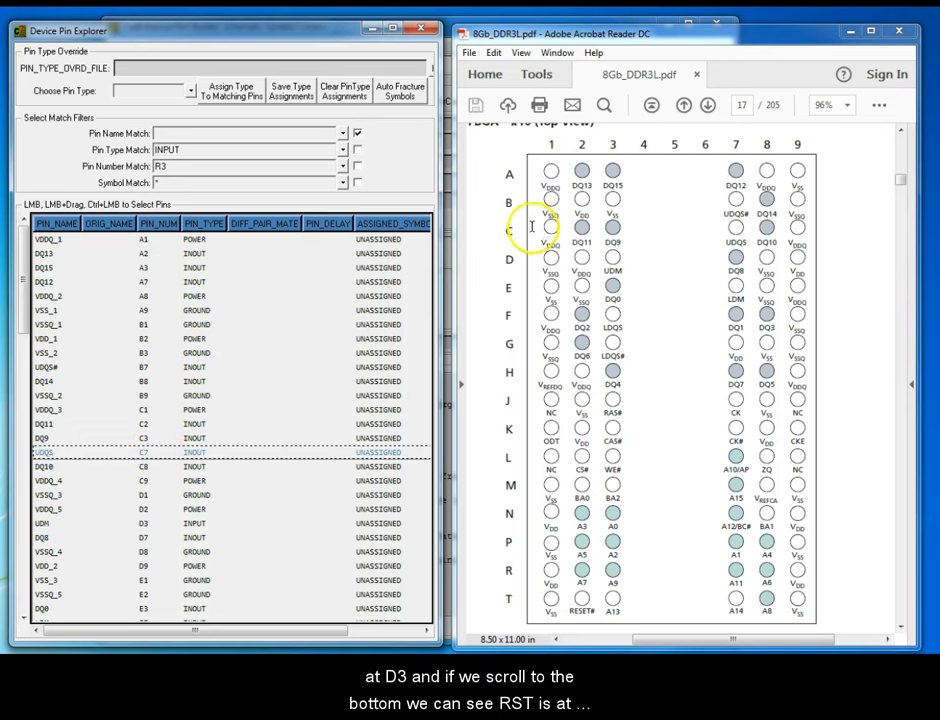
click(737, 242)
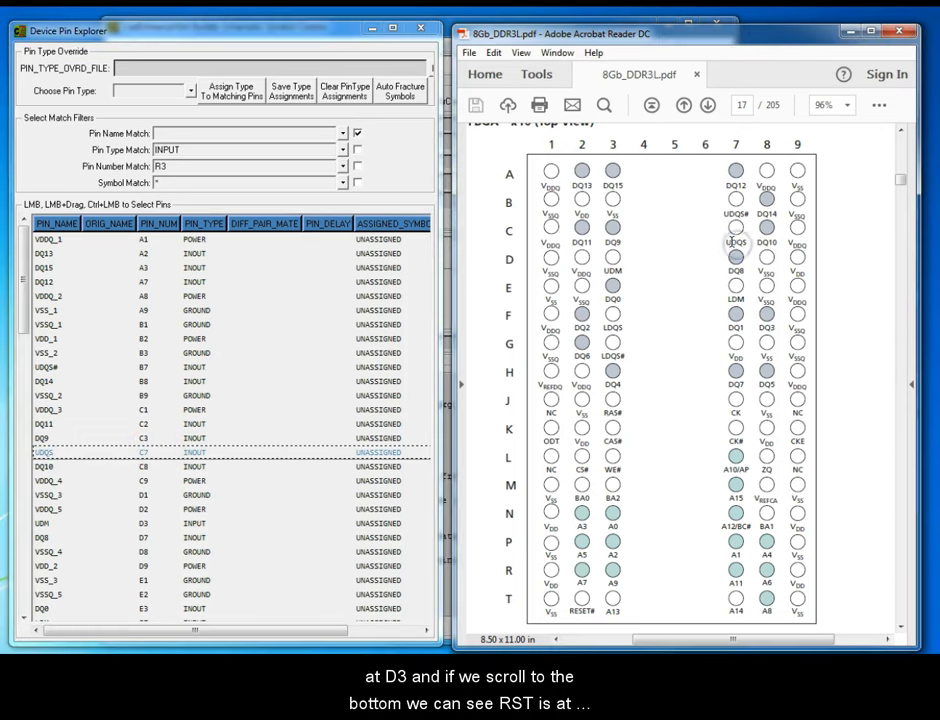
click(45, 523)
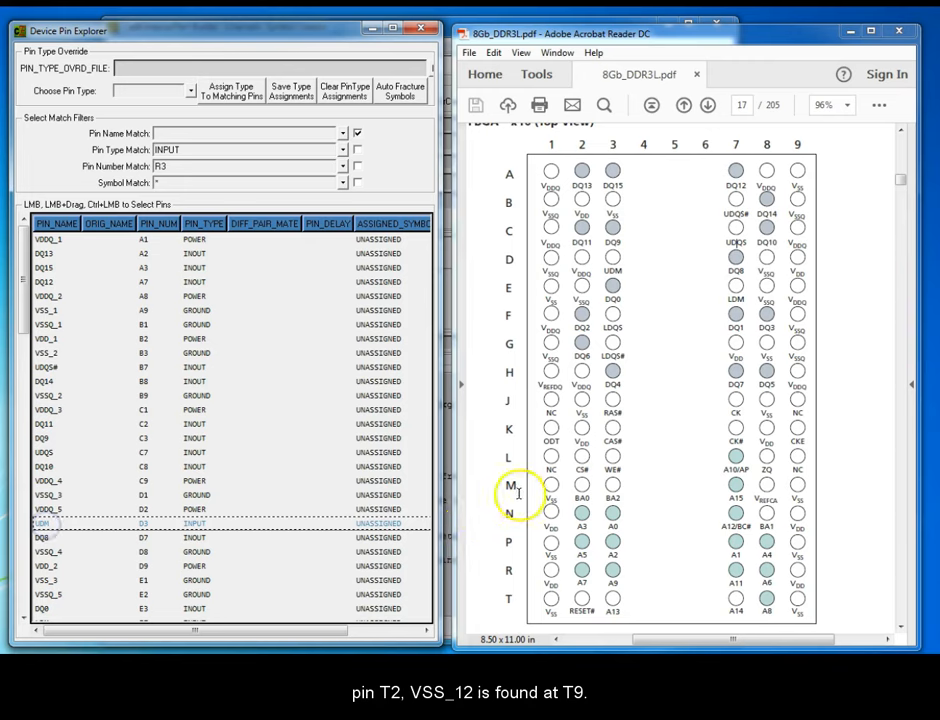
click(591, 262)
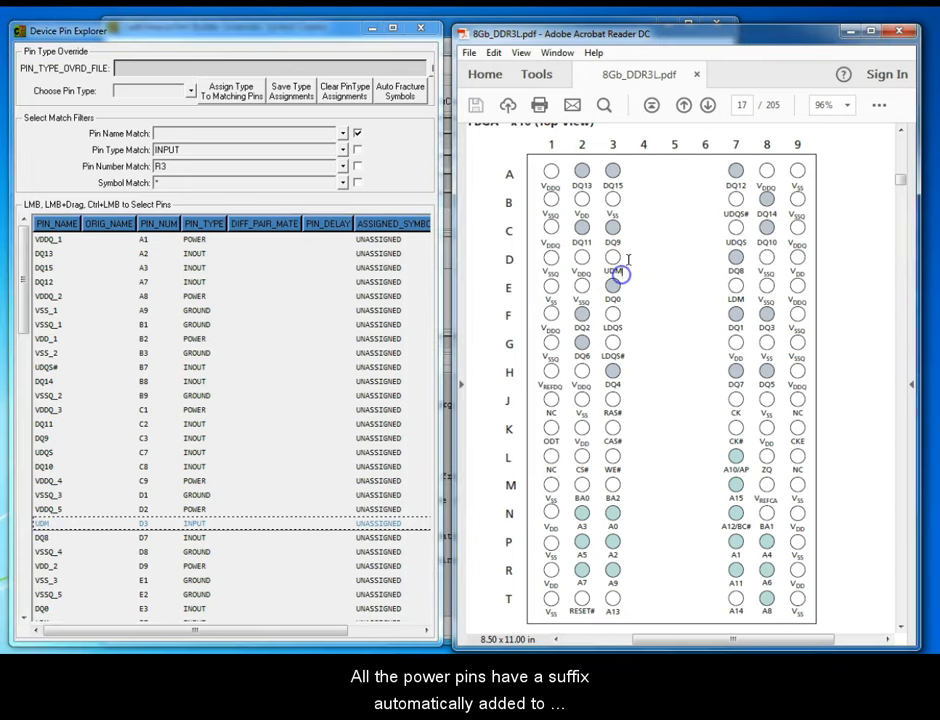
Compare the RST# and VSS_12 pins at the end of the pin list with the data sheet's ball map.
drag(22, 280, 17, 566)
click(48, 550)
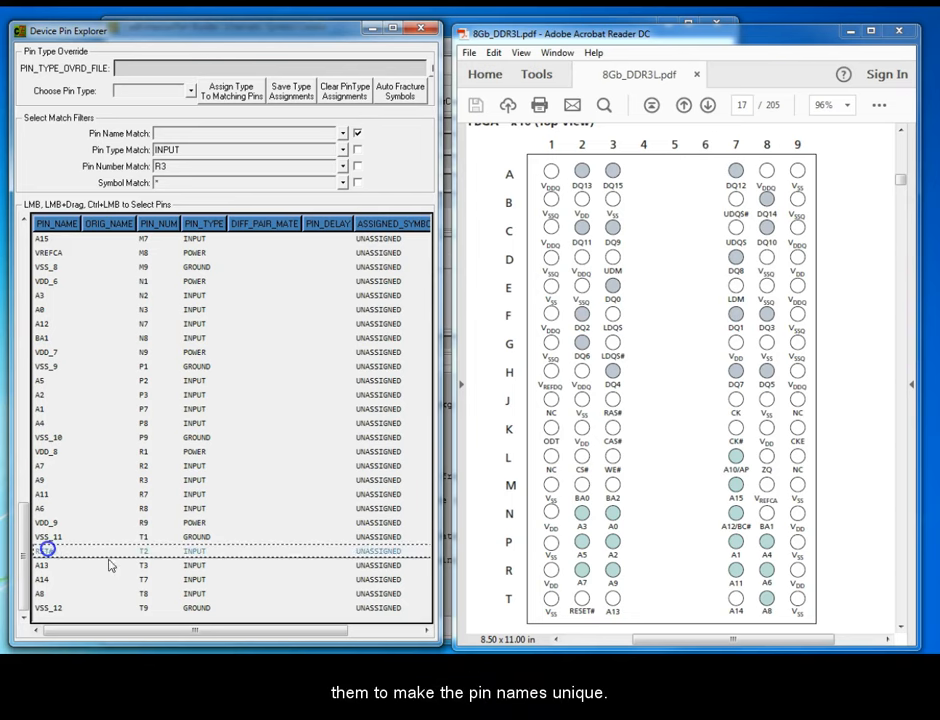
click(583, 607)
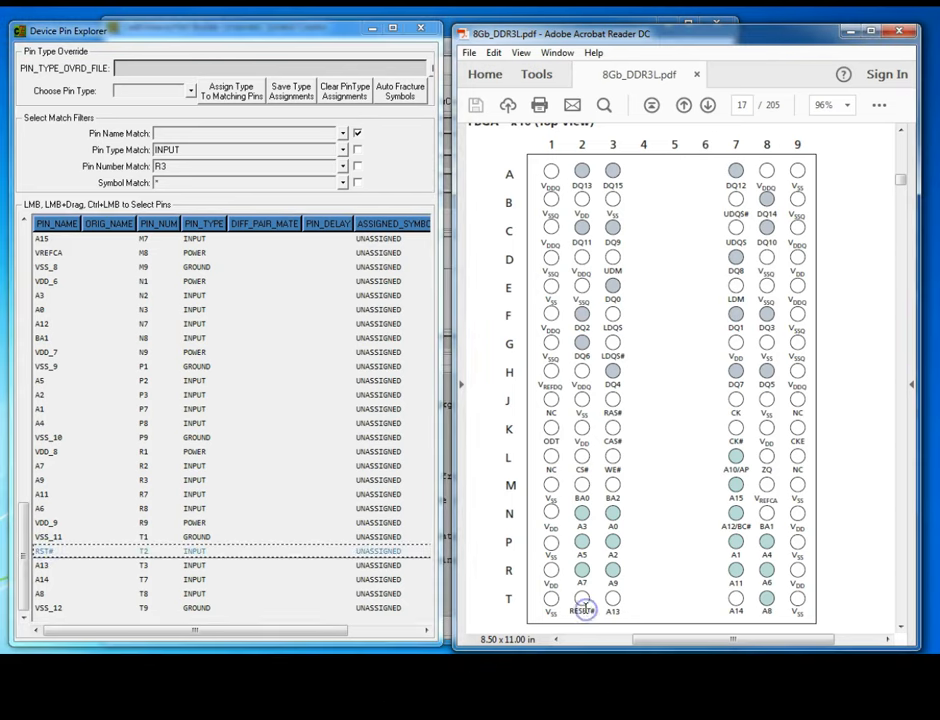
click(148, 609)
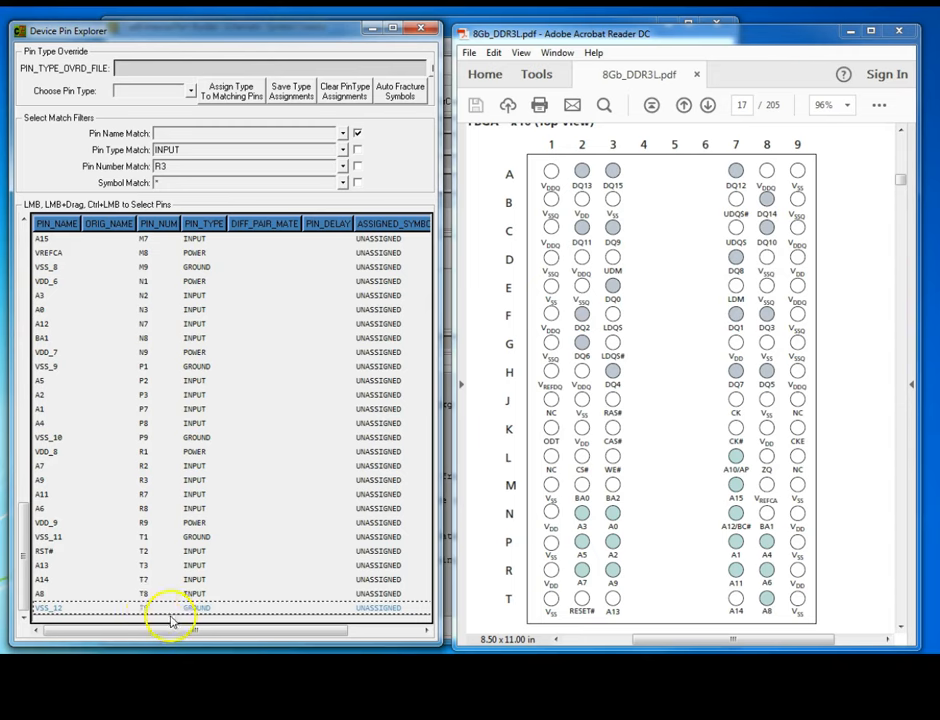
click(798, 612)
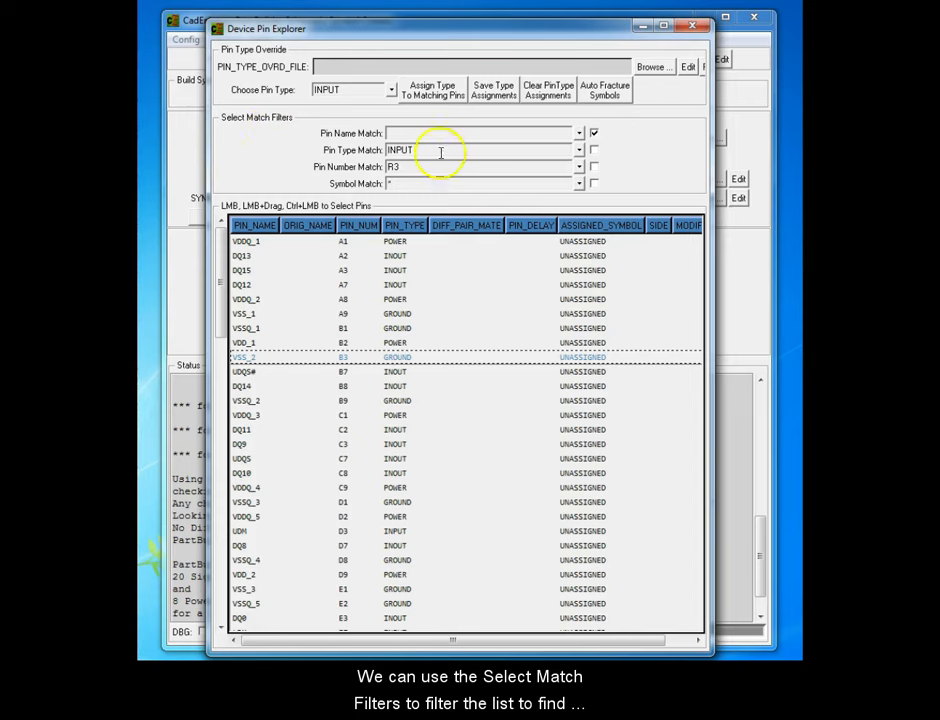
Filter the pin list by pin names matching CK,DQS.
click(428, 132)
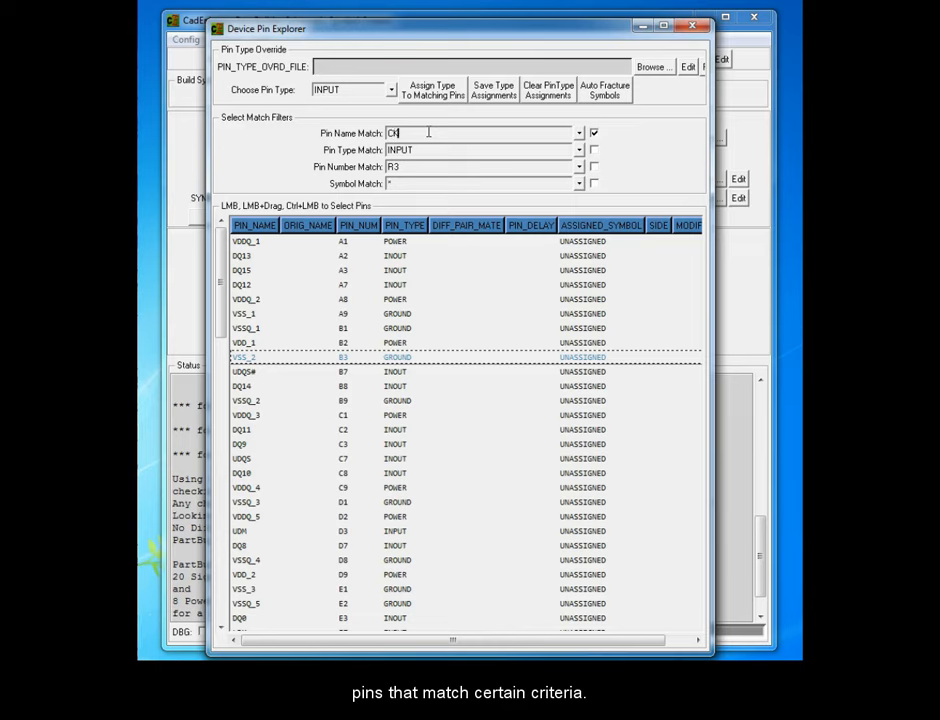
text(CK,DQS)
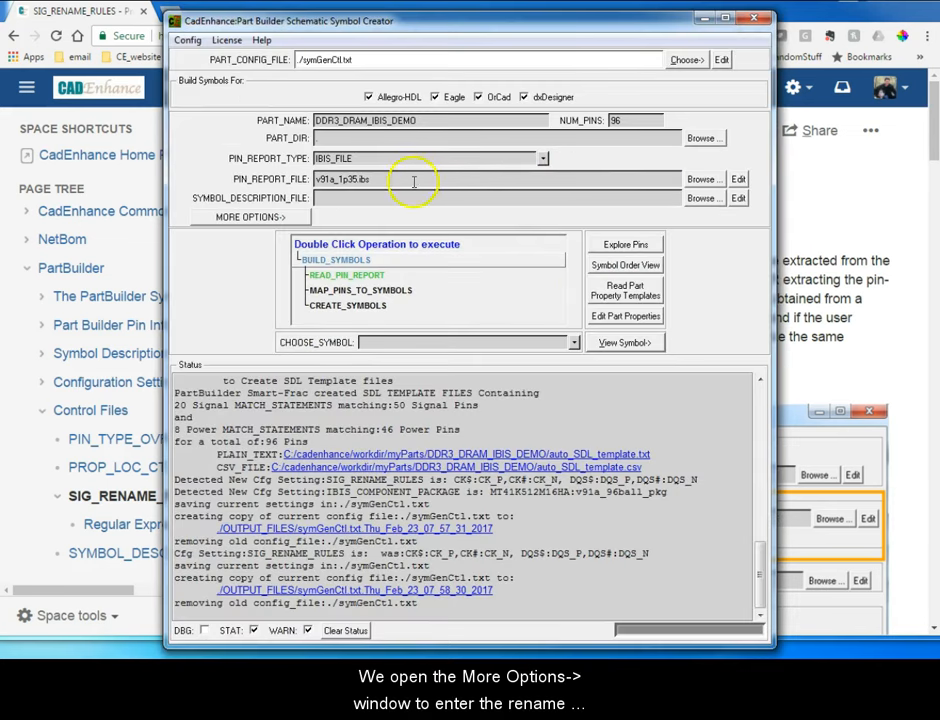
Set the part's SIG_RENAME_RULES to CK$:CK_P,CK#:CK_N, DQS$:DQS_P,DQS#:DQS_N and save the changed configuration.
click(252, 218)
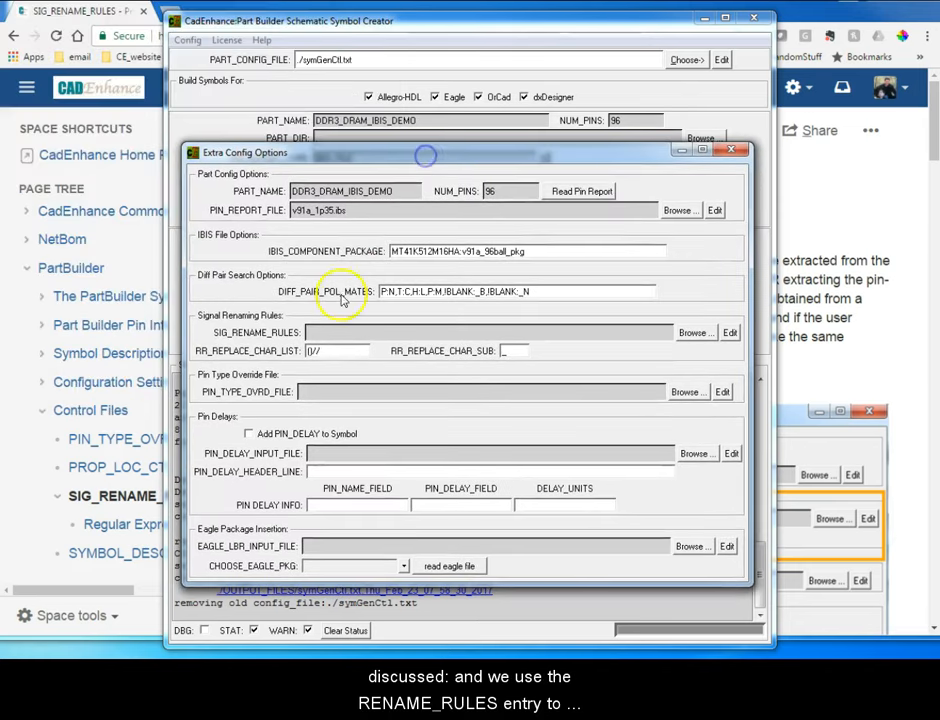
click(327, 332)
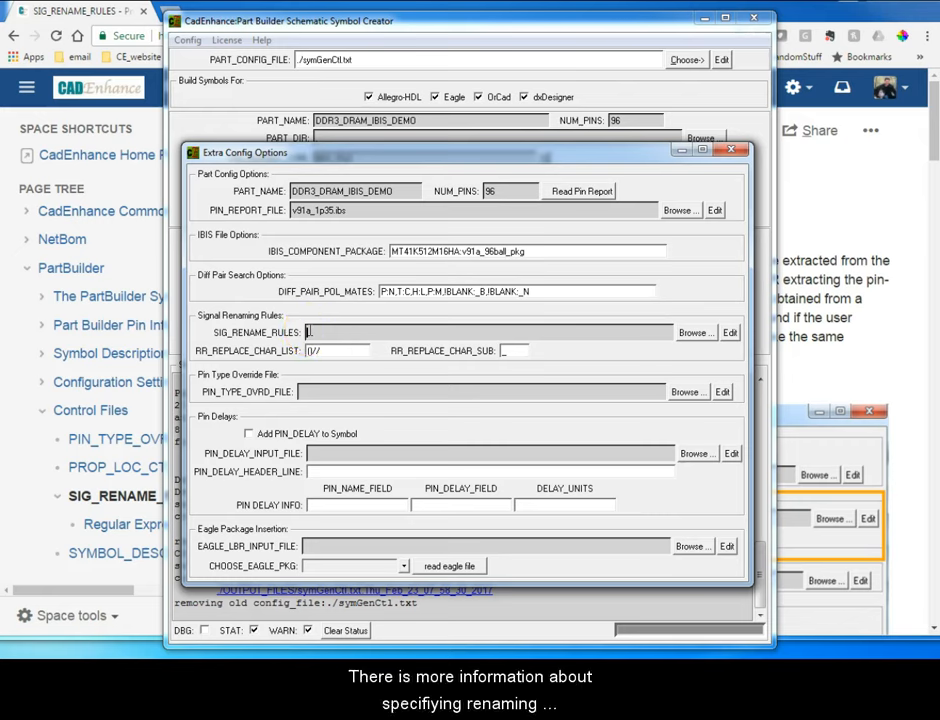
text(CK$:CK_P,CK#:CK_N, DQS$:DQS_P,DQS#:DQS_N)
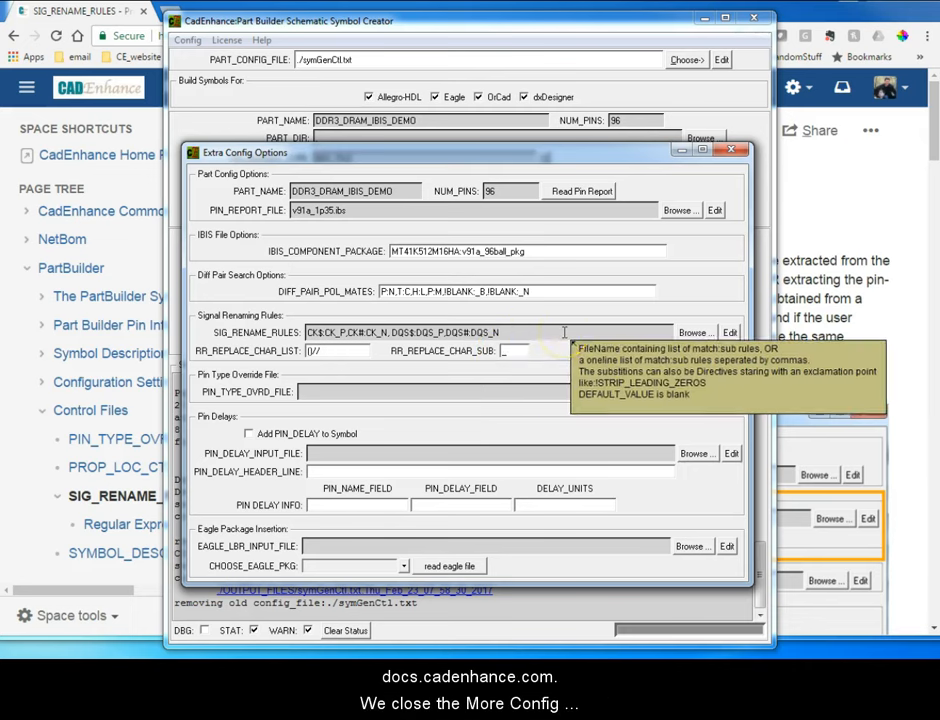
click(731, 152)
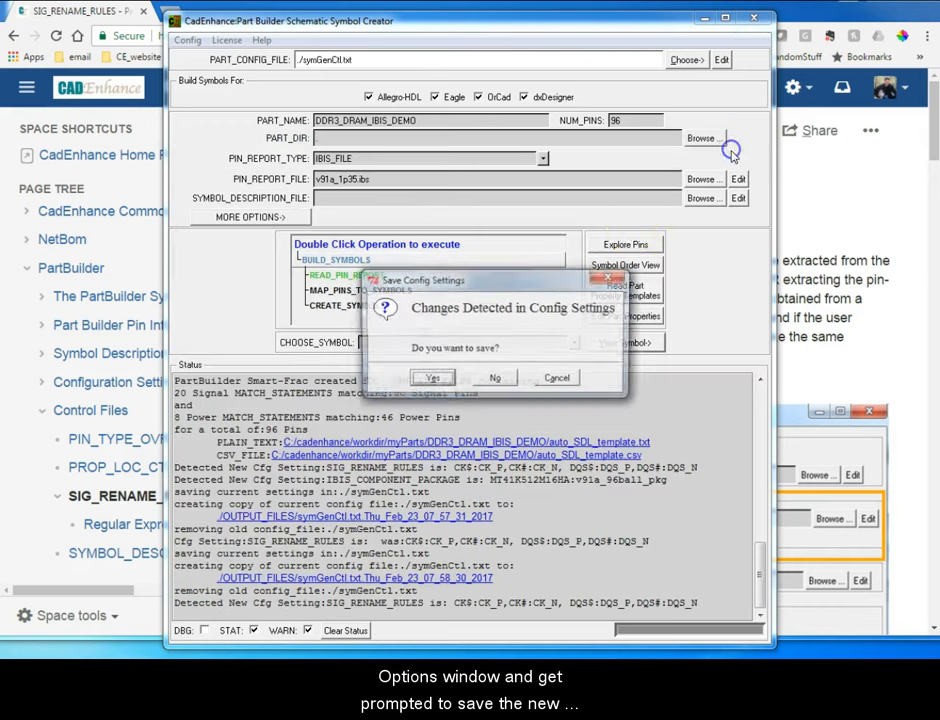
click(435, 379)
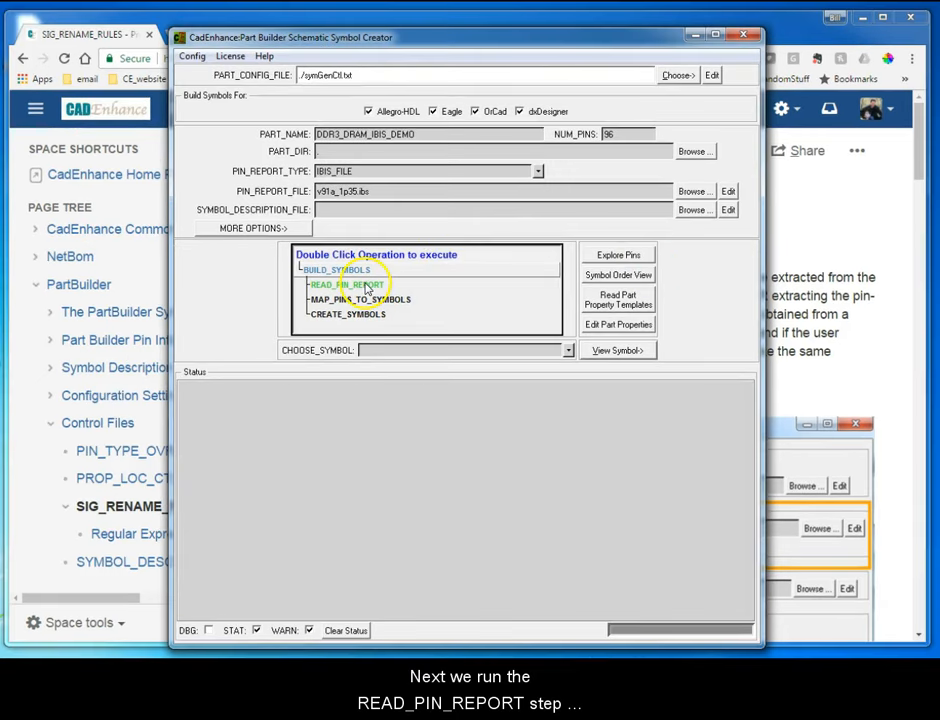
Rerun READ_PIN_REPORT with the rename rules and open the Device Pin Explorer to check the CK and DQS pins.
double_click(366, 286)
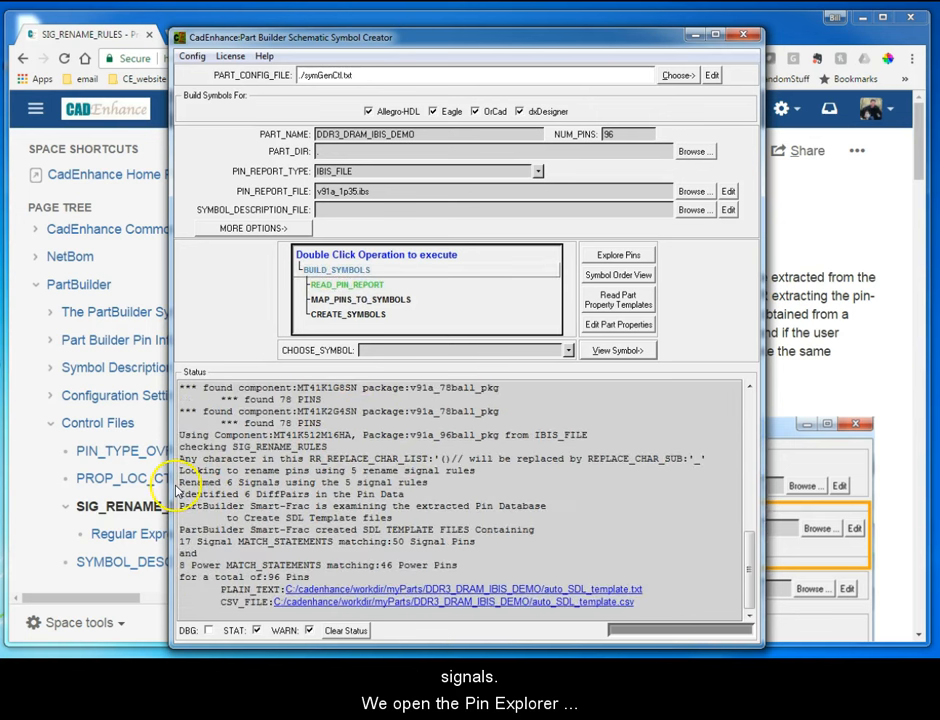
drag(182, 482, 424, 483)
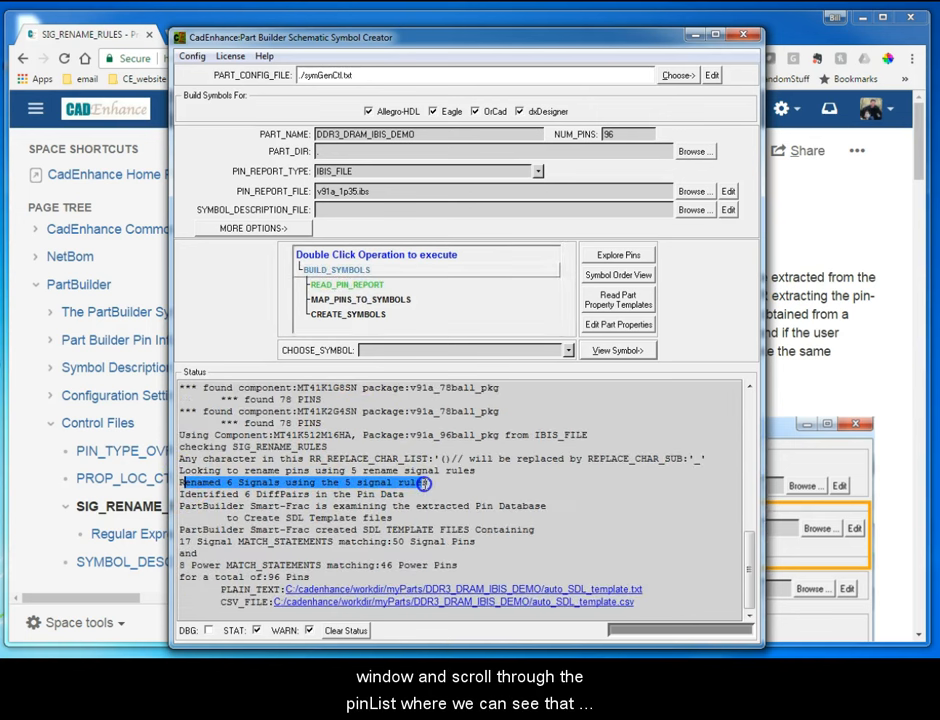
click(617, 255)
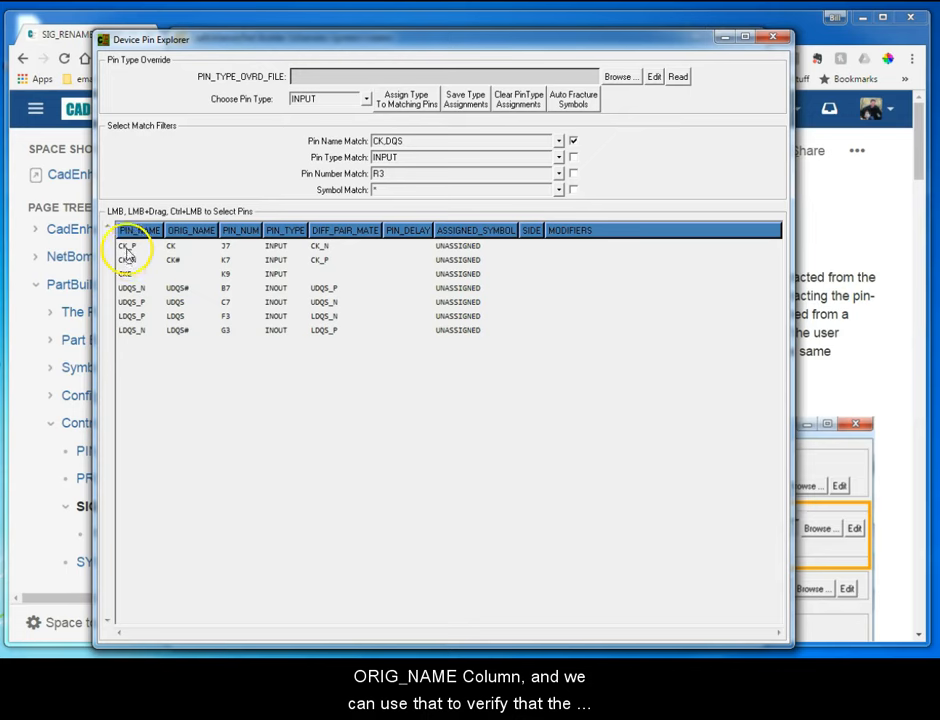
Check the renamed CK and DQS pins against their original names and differential pair mates in the pin list.
click(128, 246)
click(131, 260)
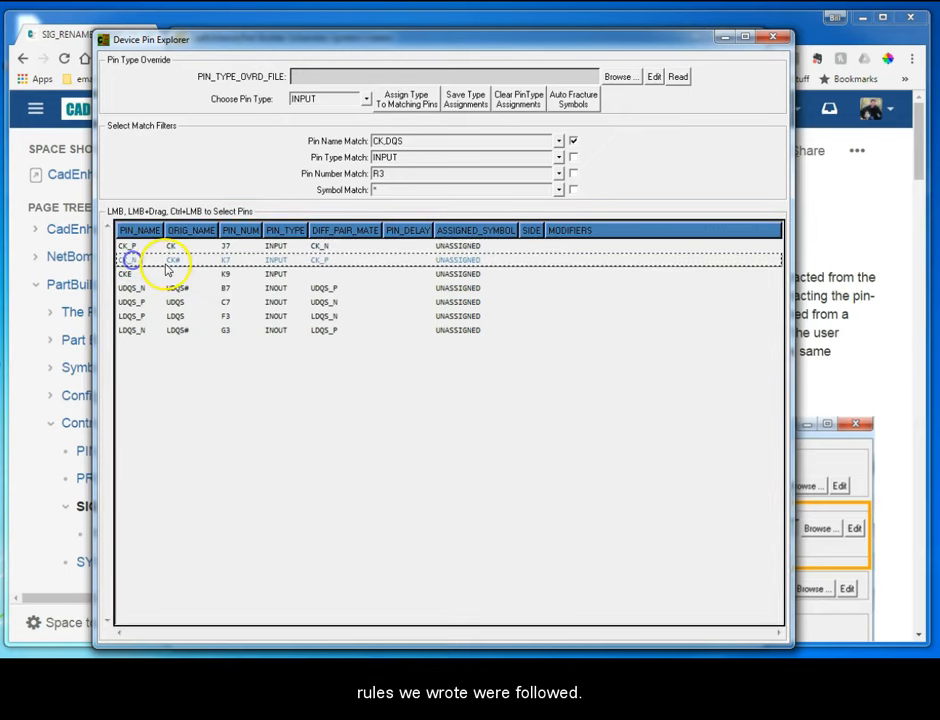
click(127, 273)
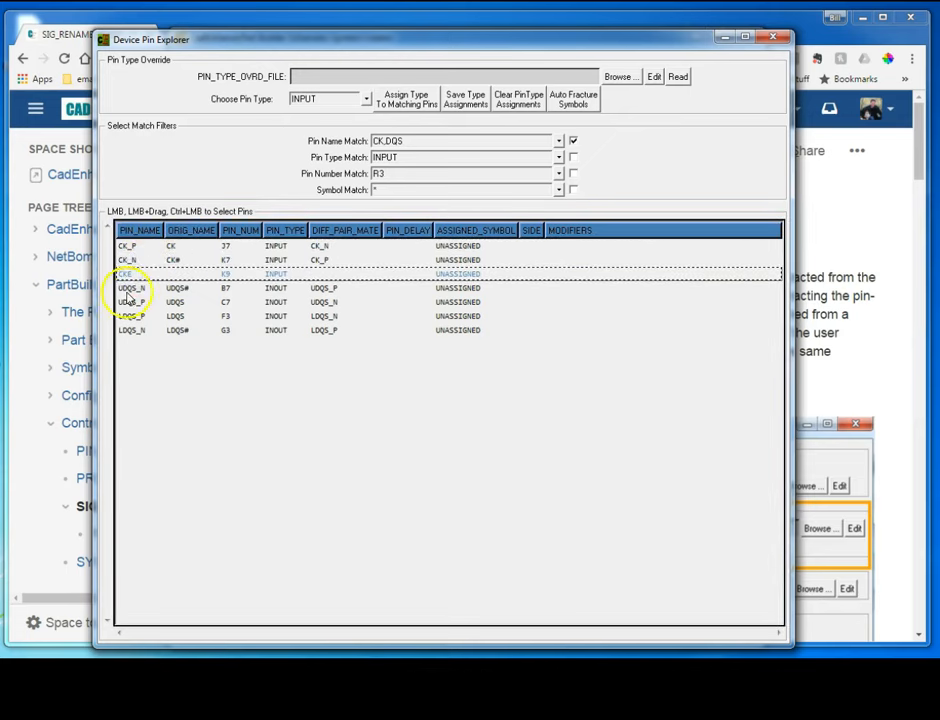
click(128, 288)
click(131, 301)
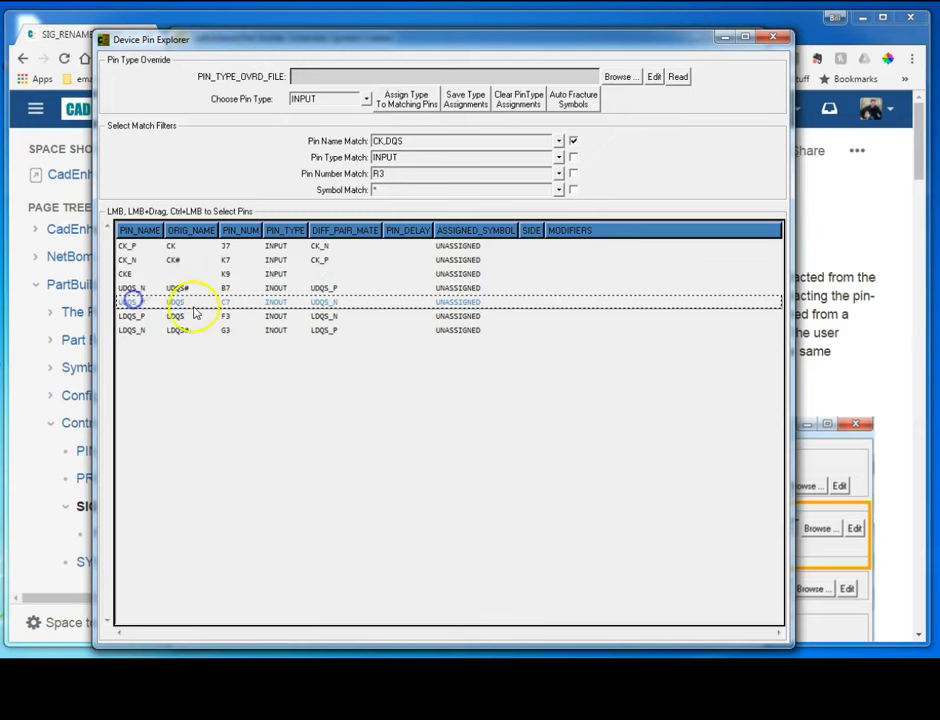
click(131, 315)
click(134, 331)
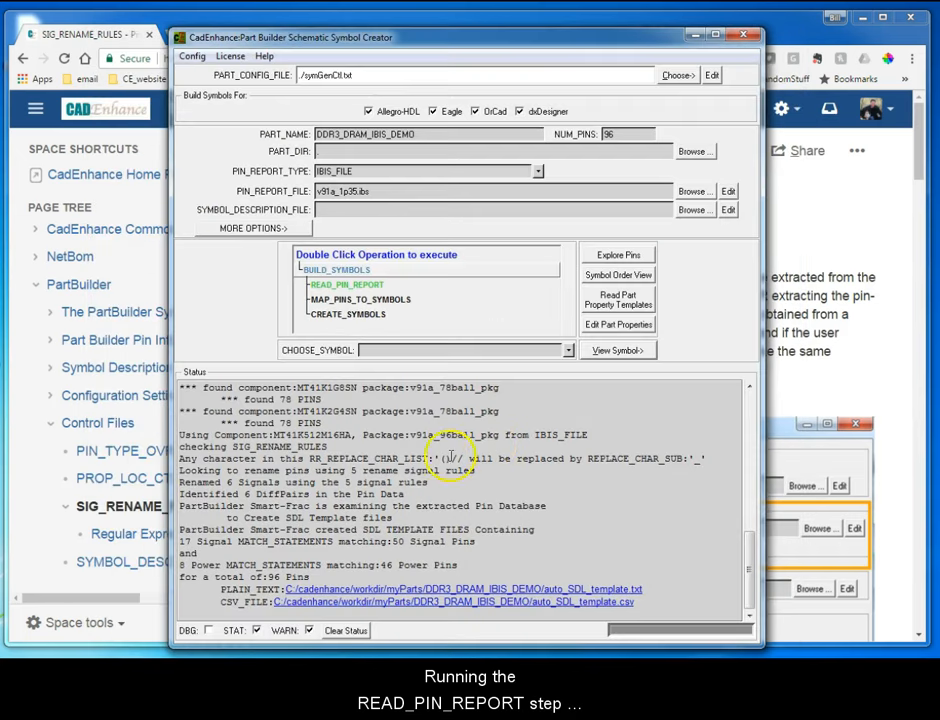
Review the Smart-Frac template messages in the status log, and open auto_SDL_template.csv from the current part folder in Excel.
drag(180, 508, 671, 610)
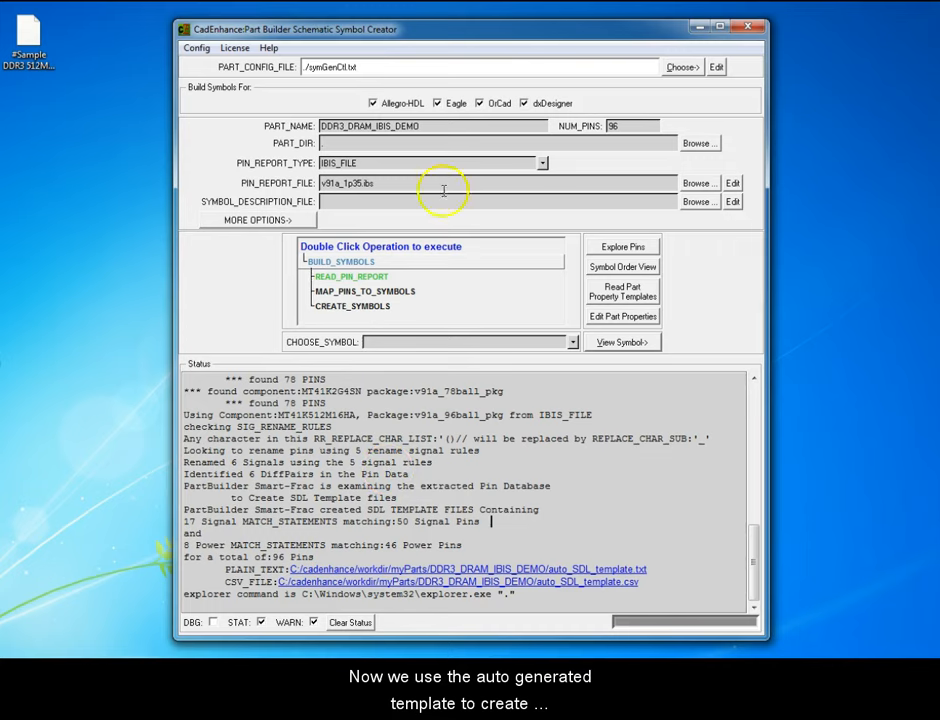
click(204, 50)
click(233, 166)
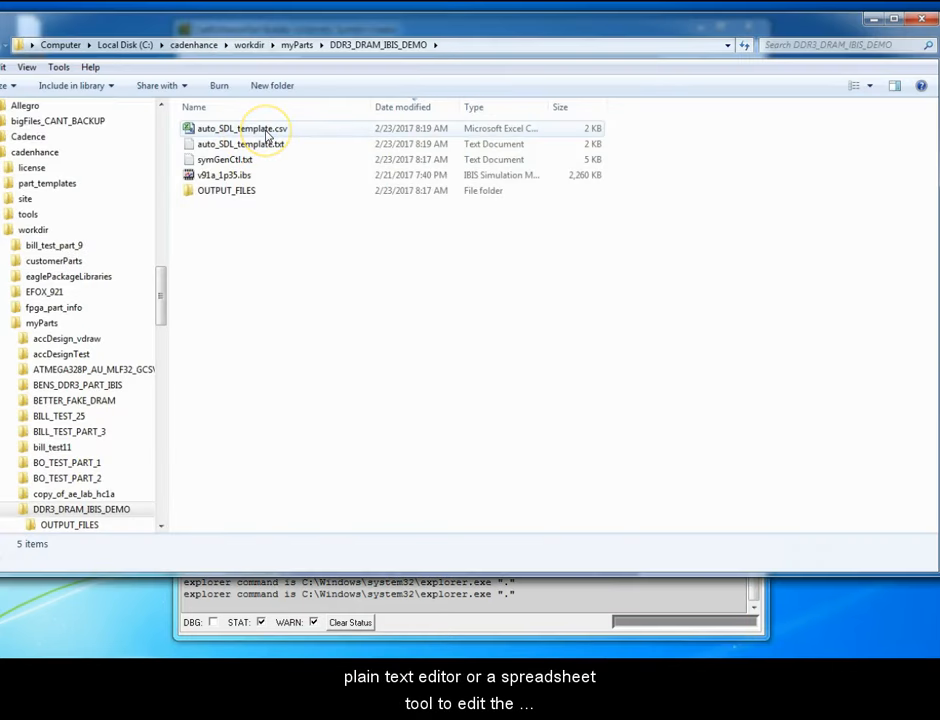
double_click(267, 134)
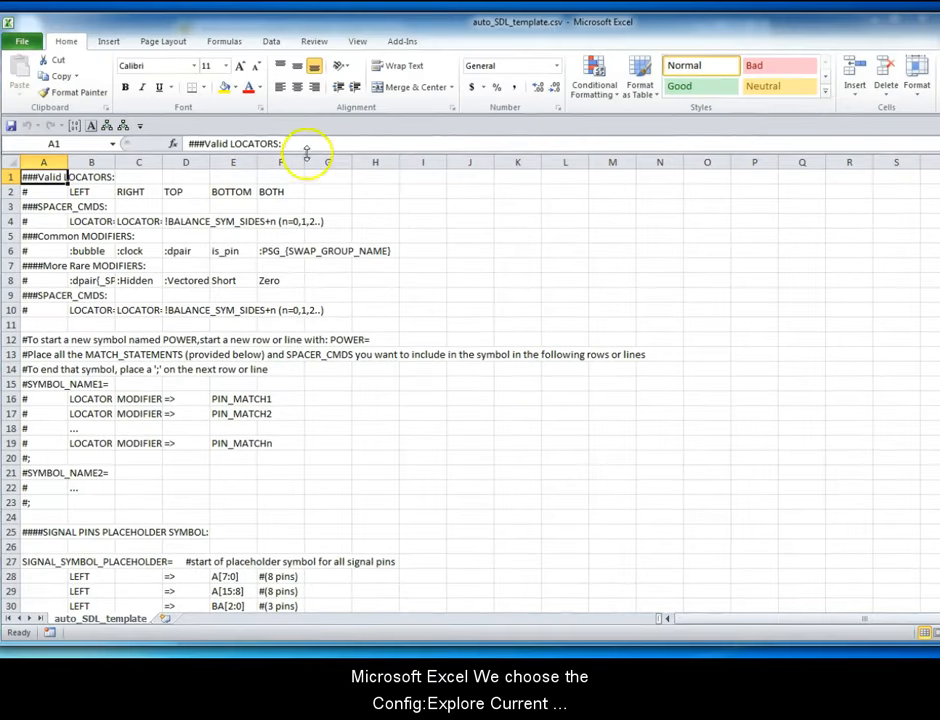
Widen columns A, B, C and E of the SDL template to make their entries readable.
drag(116, 160, 185, 160)
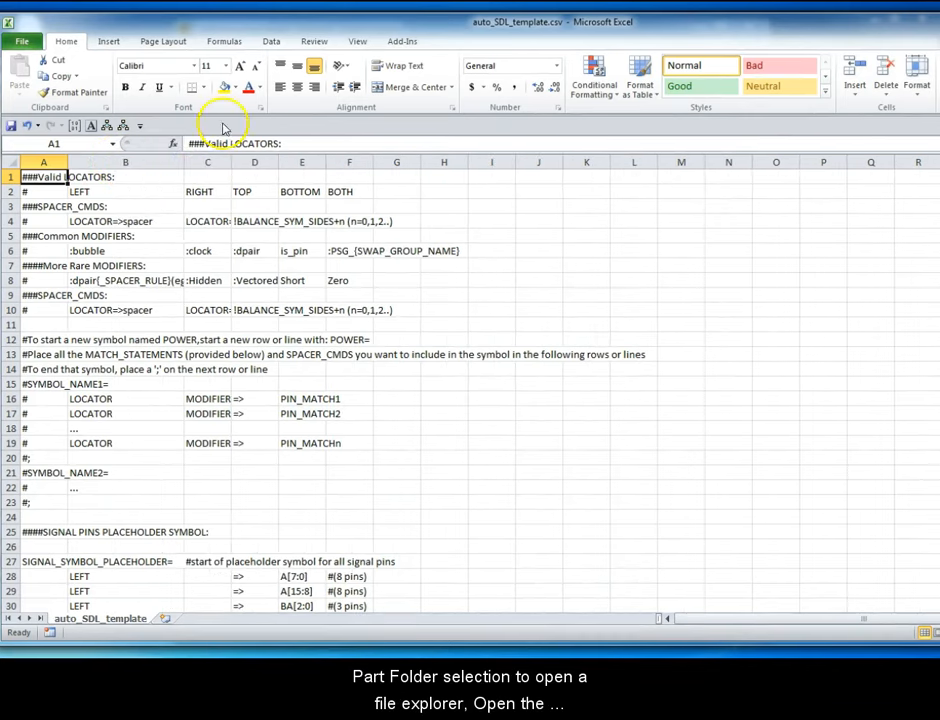
drag(67, 160, 136, 166)
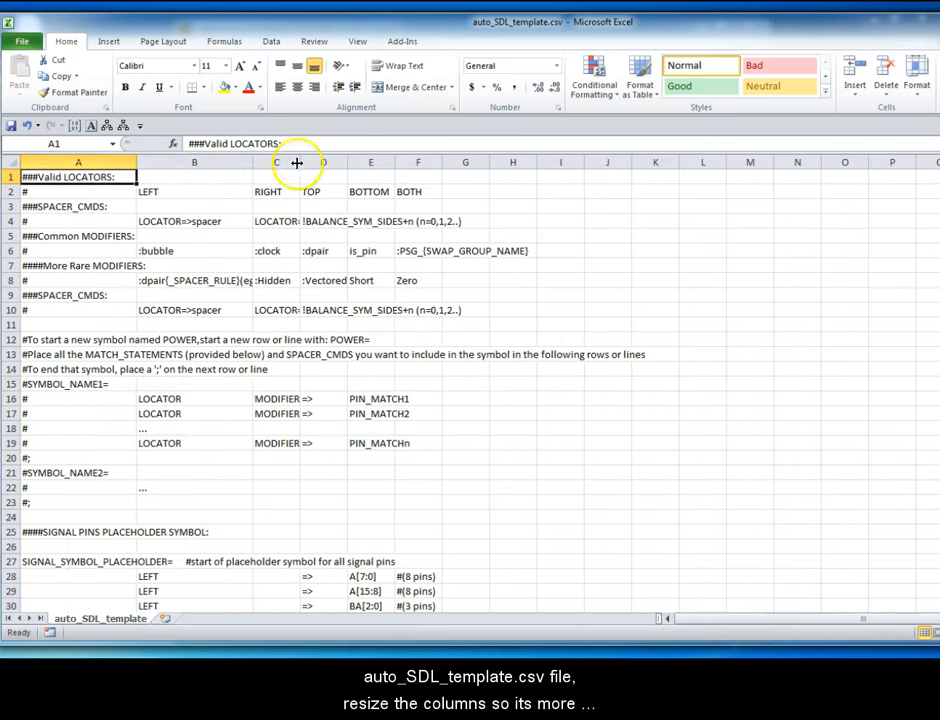
drag(298, 157, 352, 165)
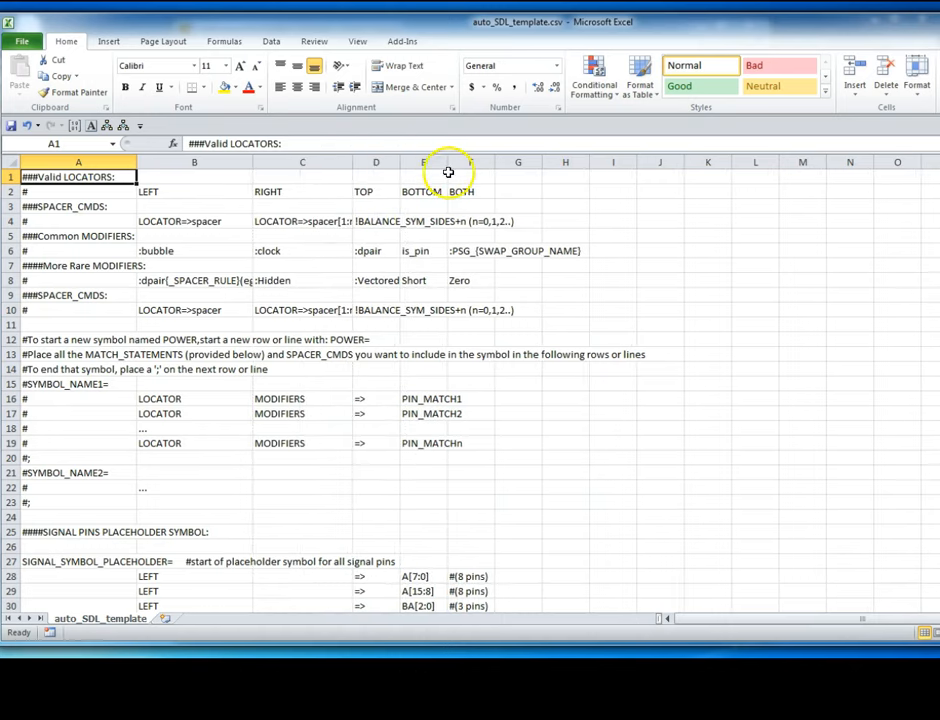
drag(445, 166, 483, 161)
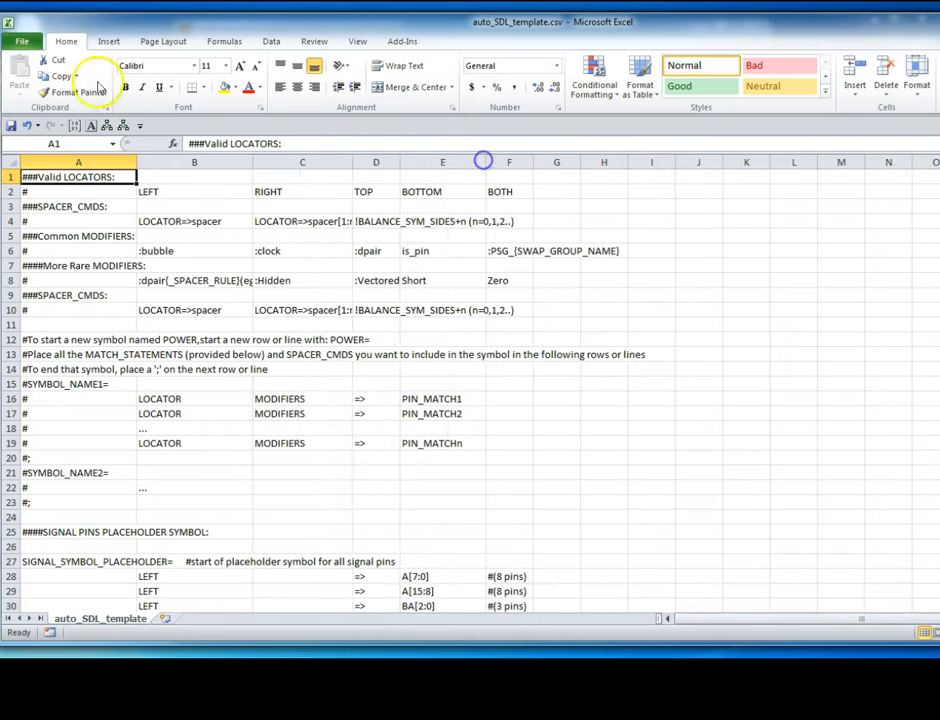
Save the template as an Excel Workbook (*.xlsx) named symbolOrder in the DDR3_DRAM_IBIS_DEMO folder.
click(24, 41)
click(46, 86)
click(241, 283)
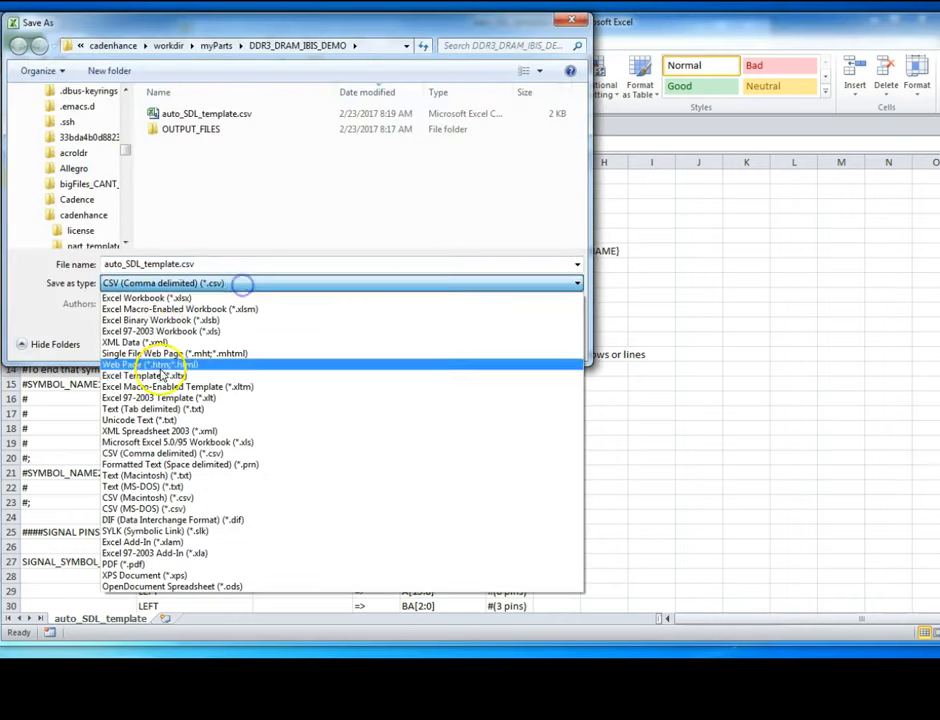
click(168, 295)
text(symbolOrder)
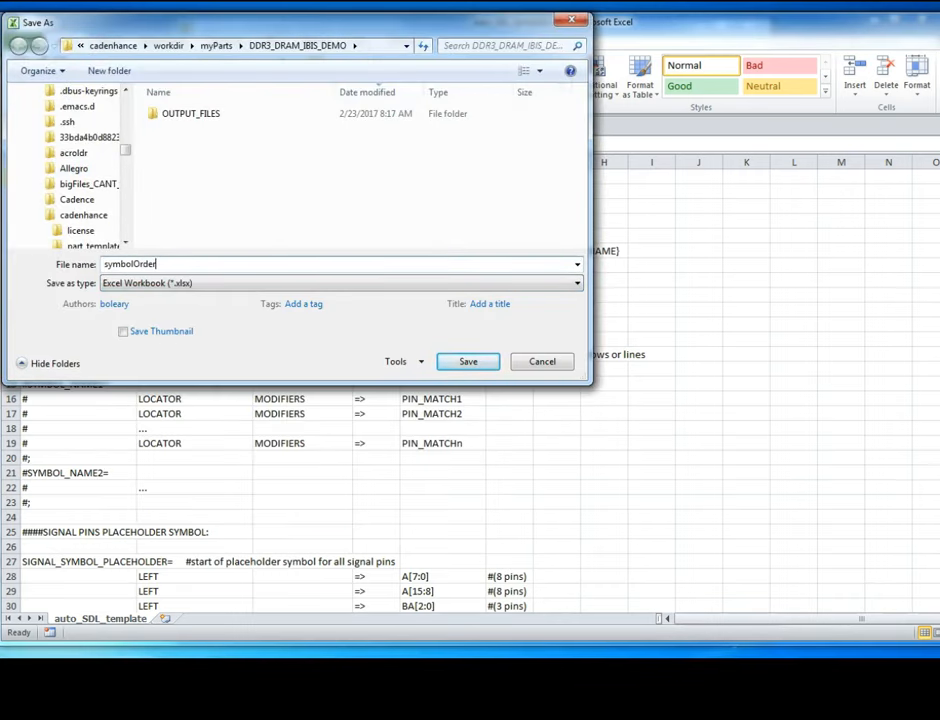
click(472, 361)
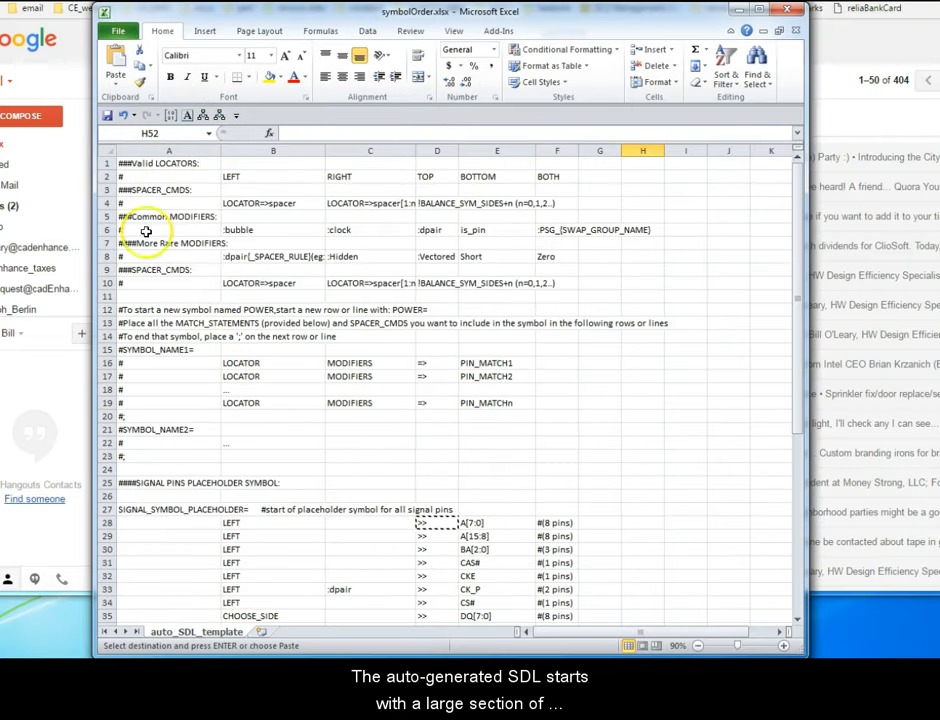
Examine the commented header in rows 1 to 25 and the signal placeholder symbol's start and end in rows 27 and 45.
drag(137, 163, 678, 483)
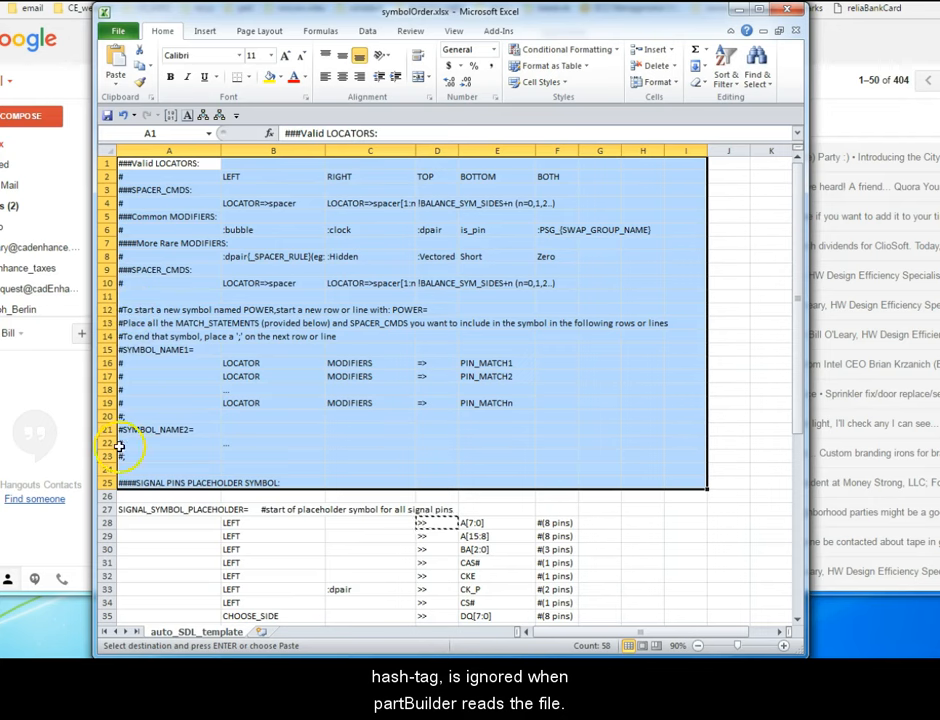
click(135, 511)
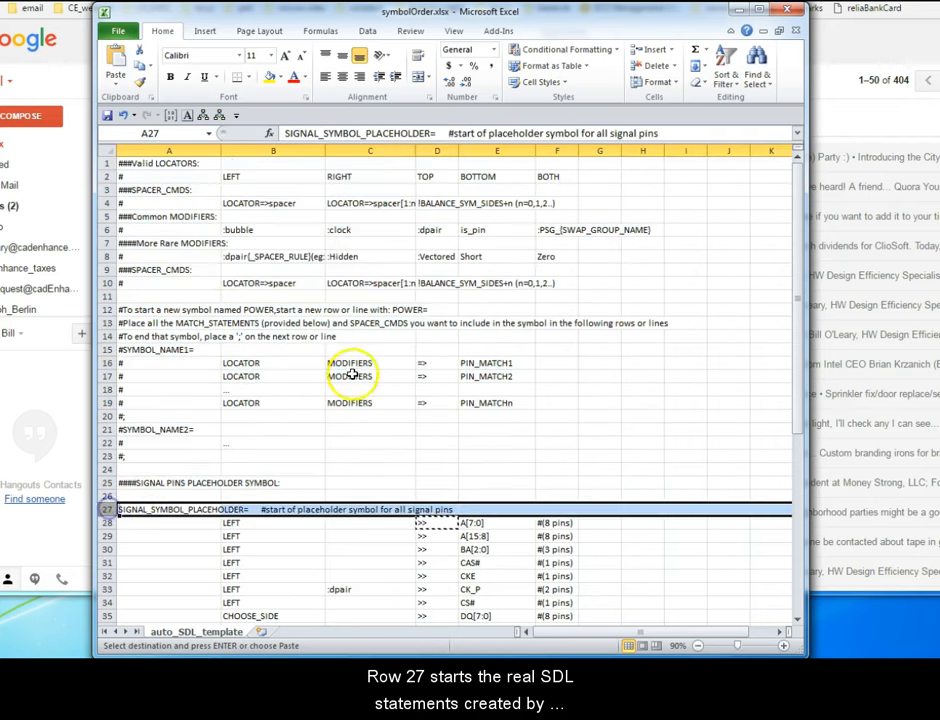
scroll(345, 380, down, 6)
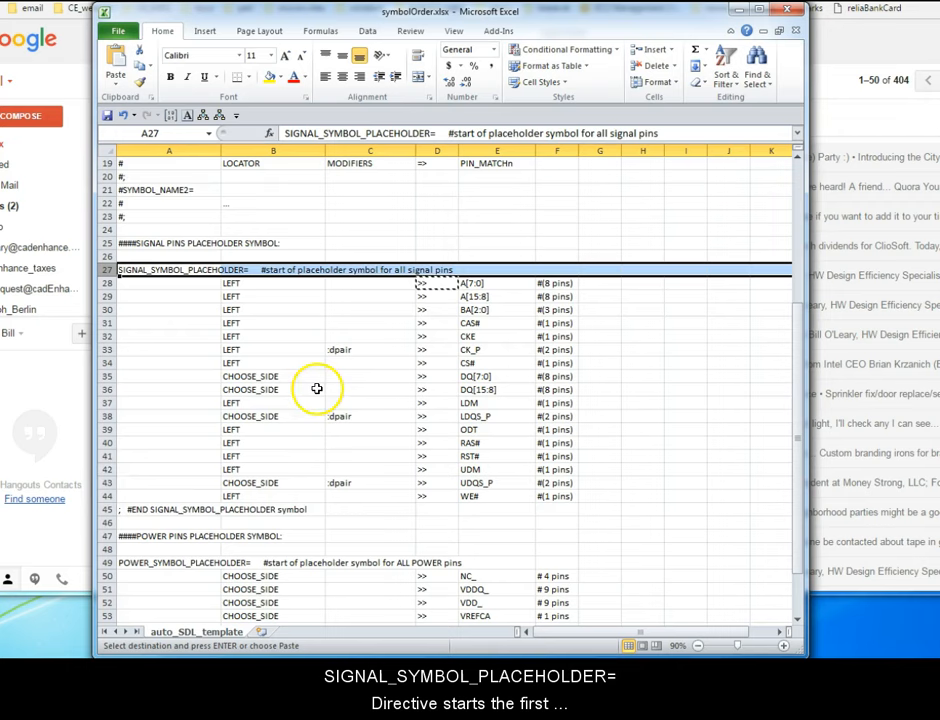
click(122, 511)
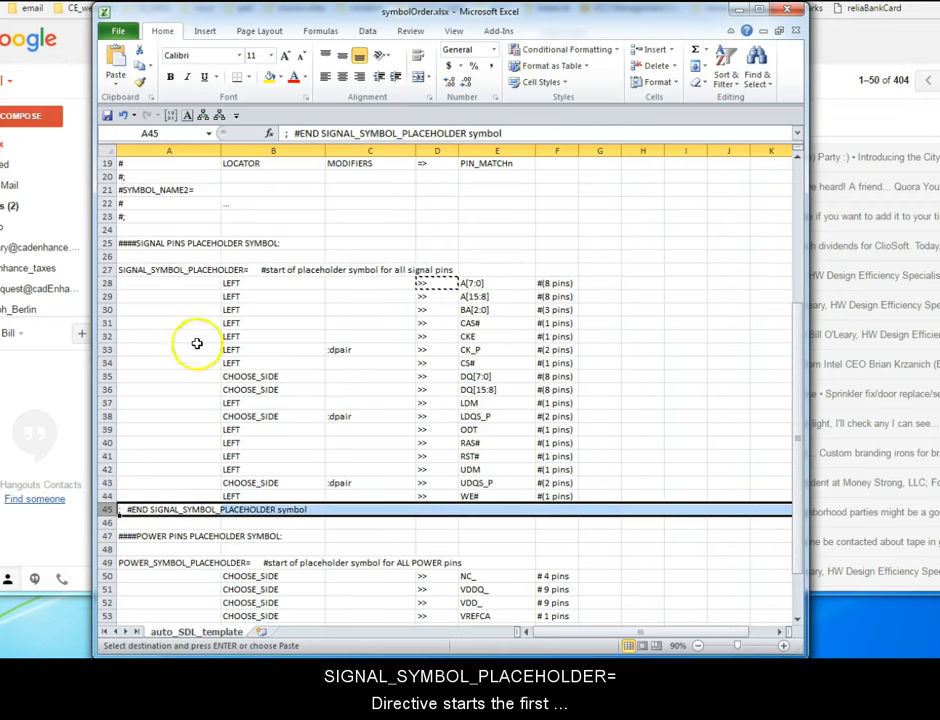
click(187, 269)
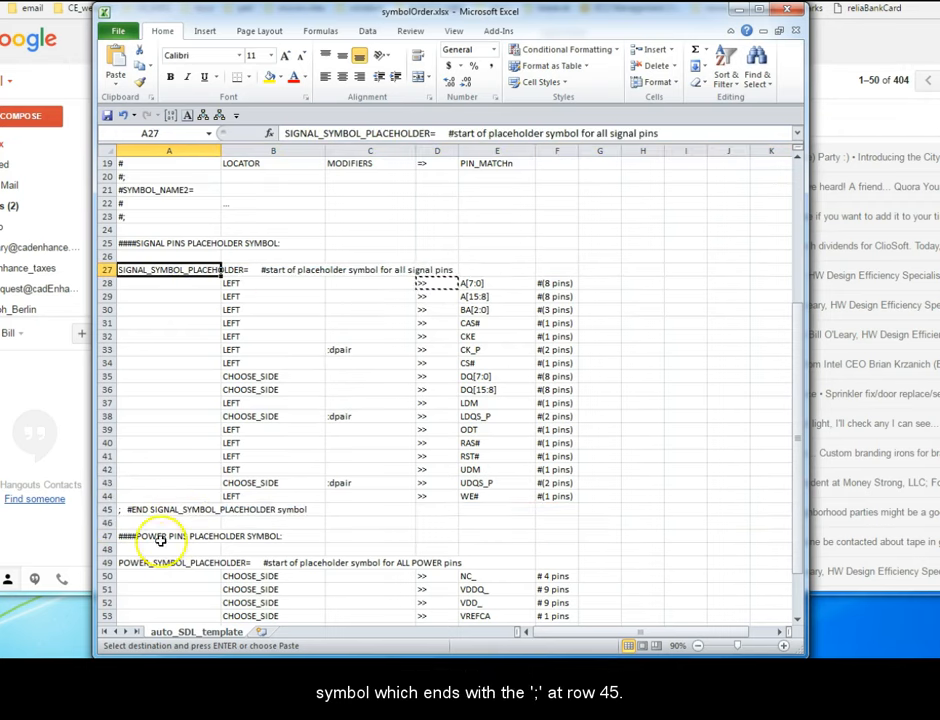
click(150, 509)
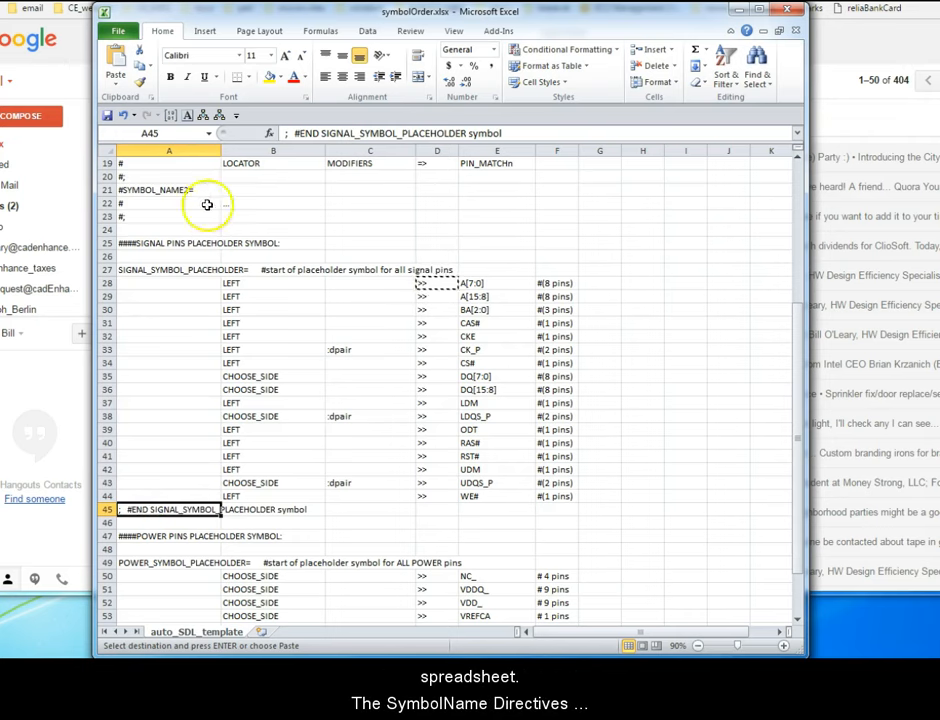
Examine the symbol name directives in column A and the pin locators in column B.
click(205, 152)
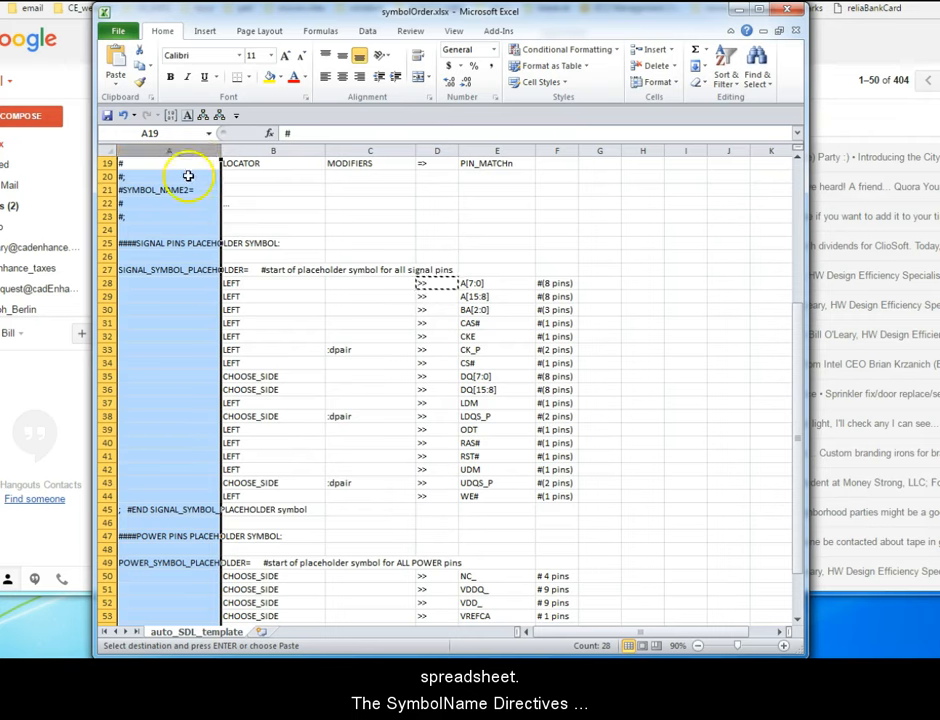
click(148, 272)
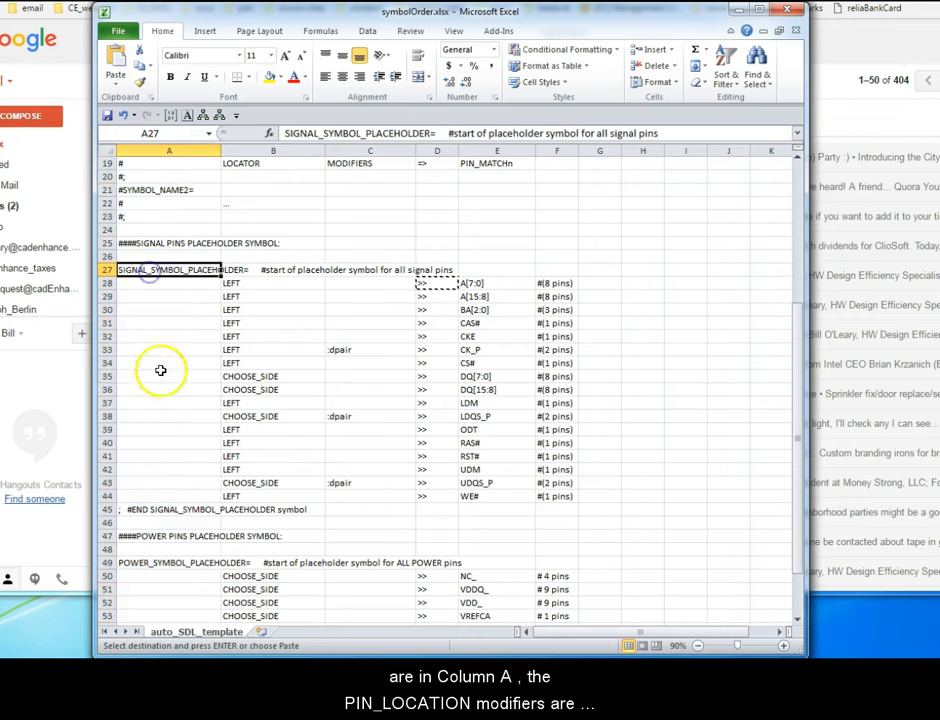
click(149, 562)
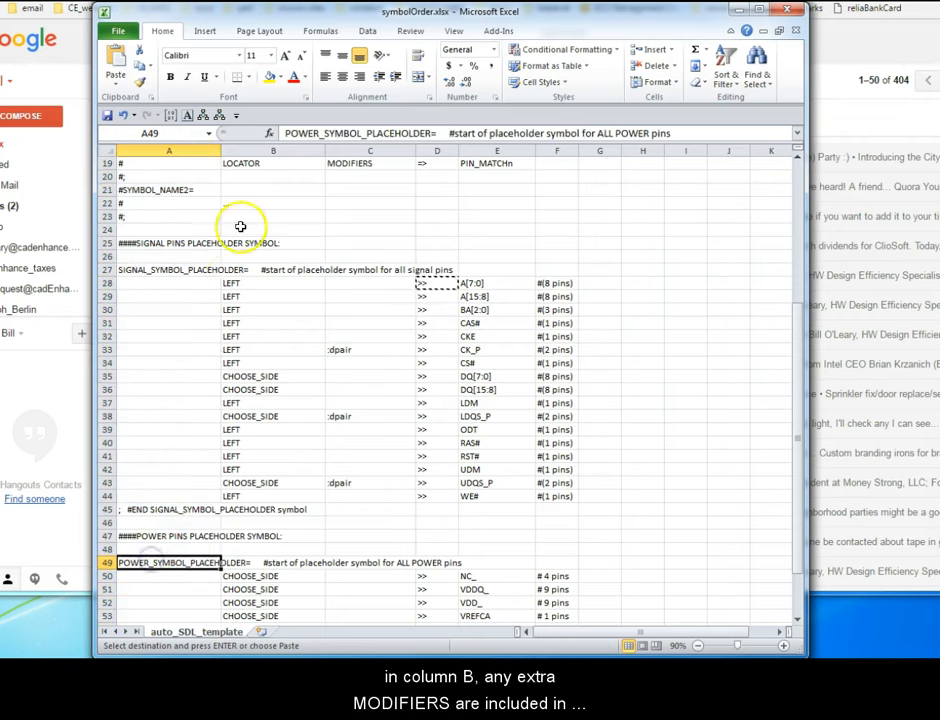
click(272, 150)
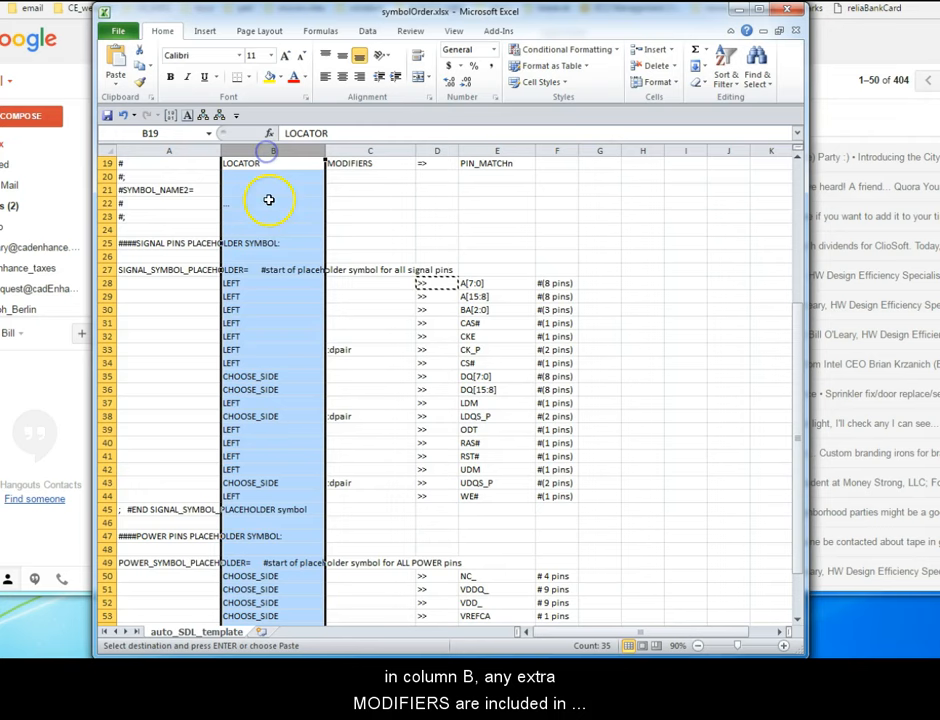
Examine the :dpair modifiers in column C and their matching CK_P, LDQS_P and UDQS_P entries in column E.
click(379, 163)
click(350, 350)
click(344, 414)
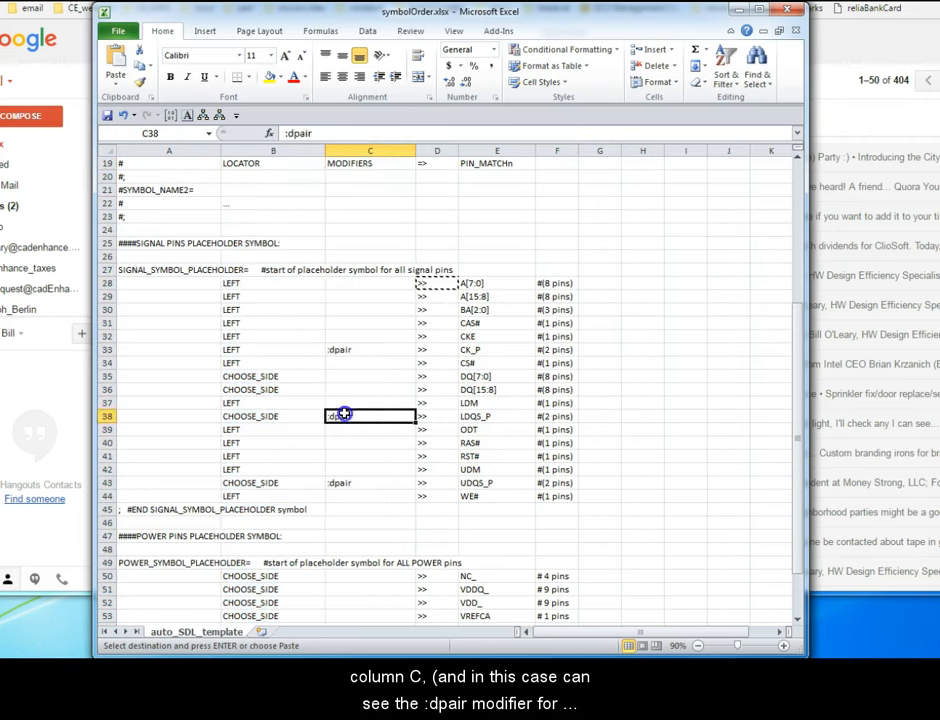
click(337, 483)
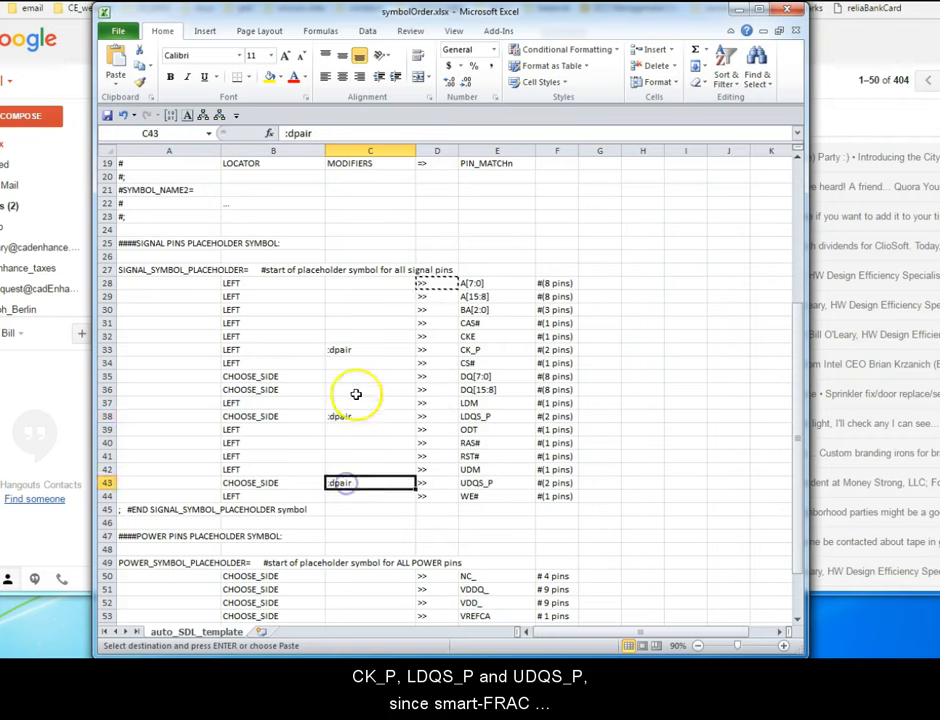
click(479, 350)
click(475, 415)
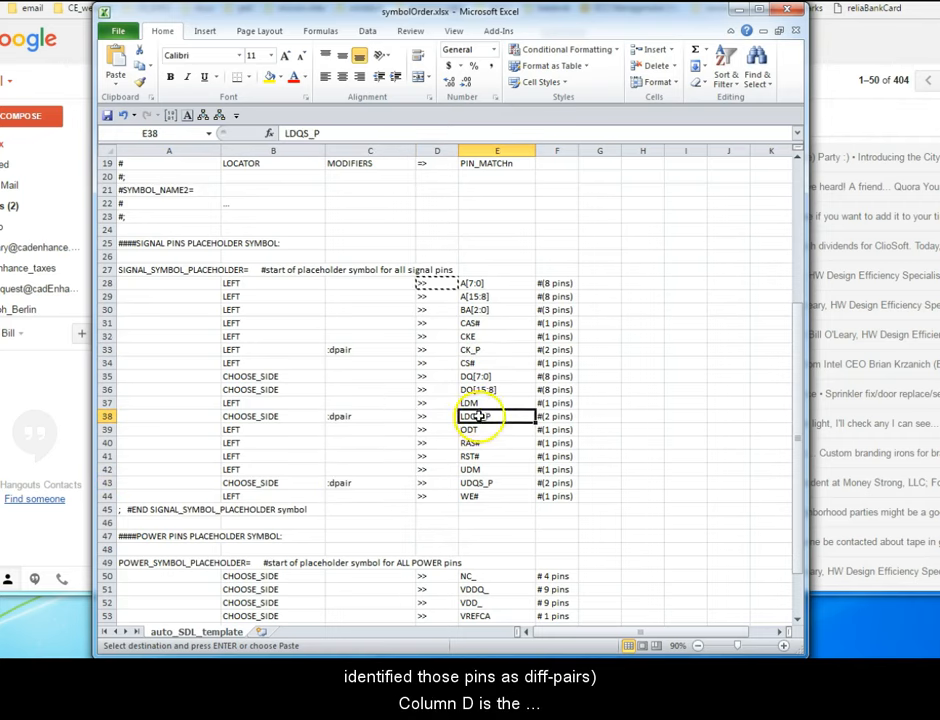
click(489, 483)
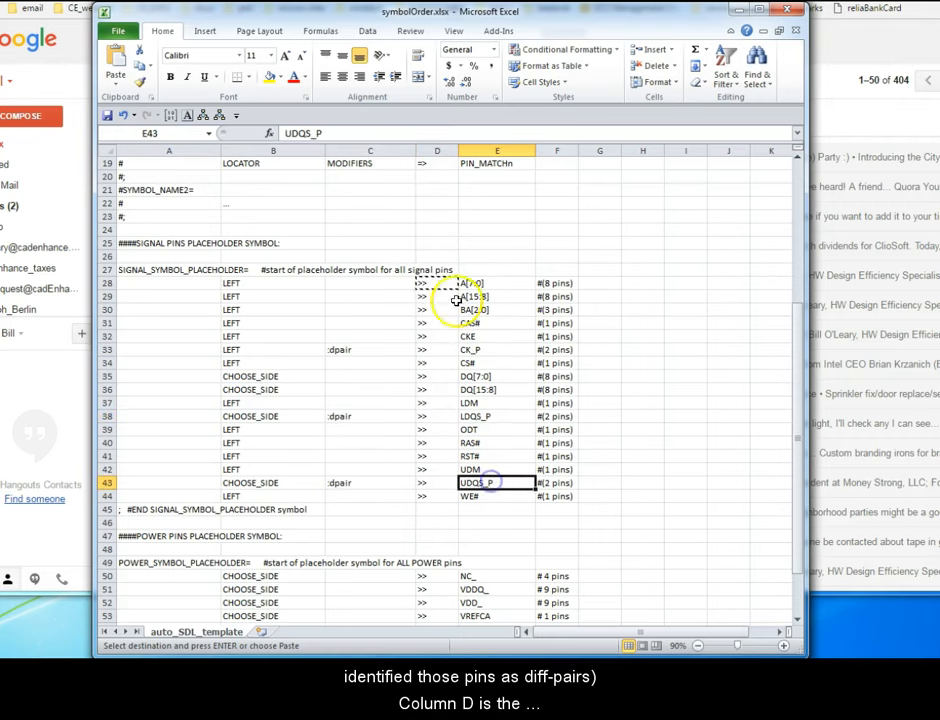
Examine the separator column D, the pin matches in column E and the pin count comments in column F.
click(437, 150)
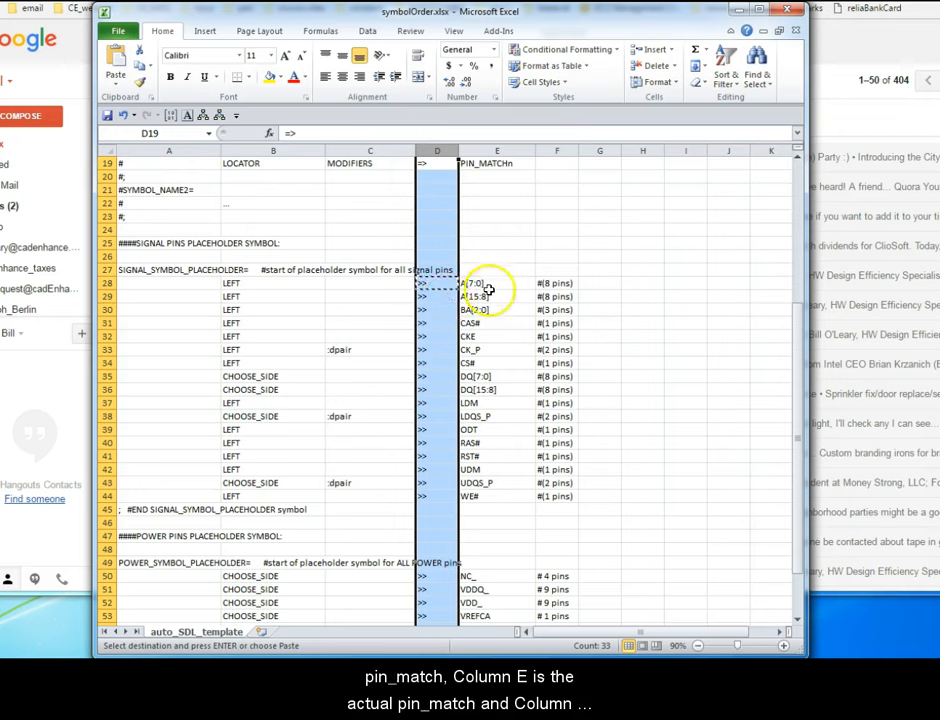
click(512, 151)
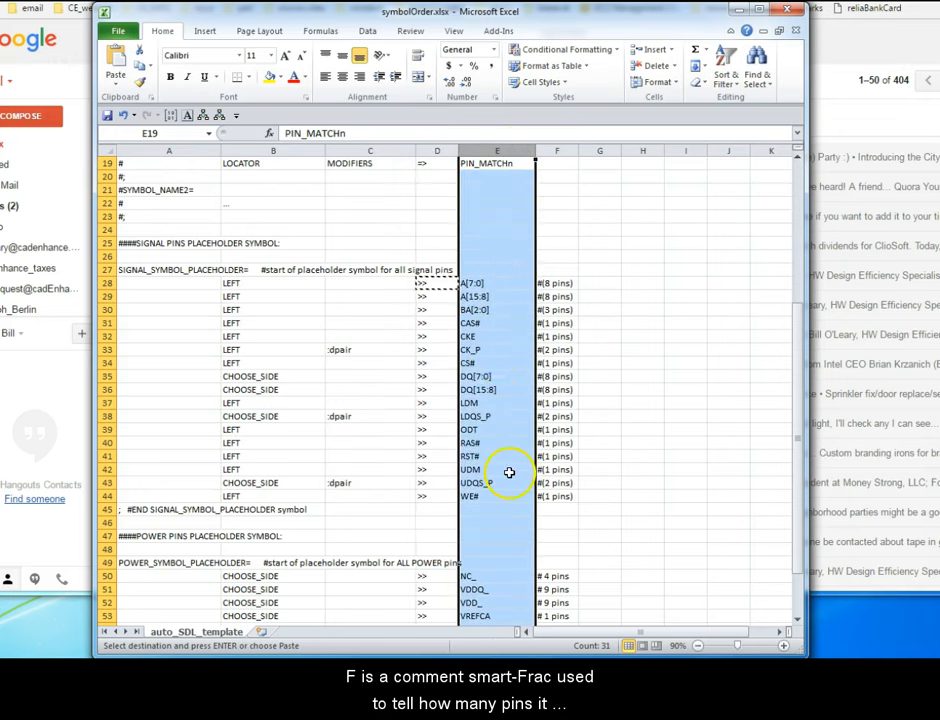
click(560, 150)
drag(553, 284, 556, 495)
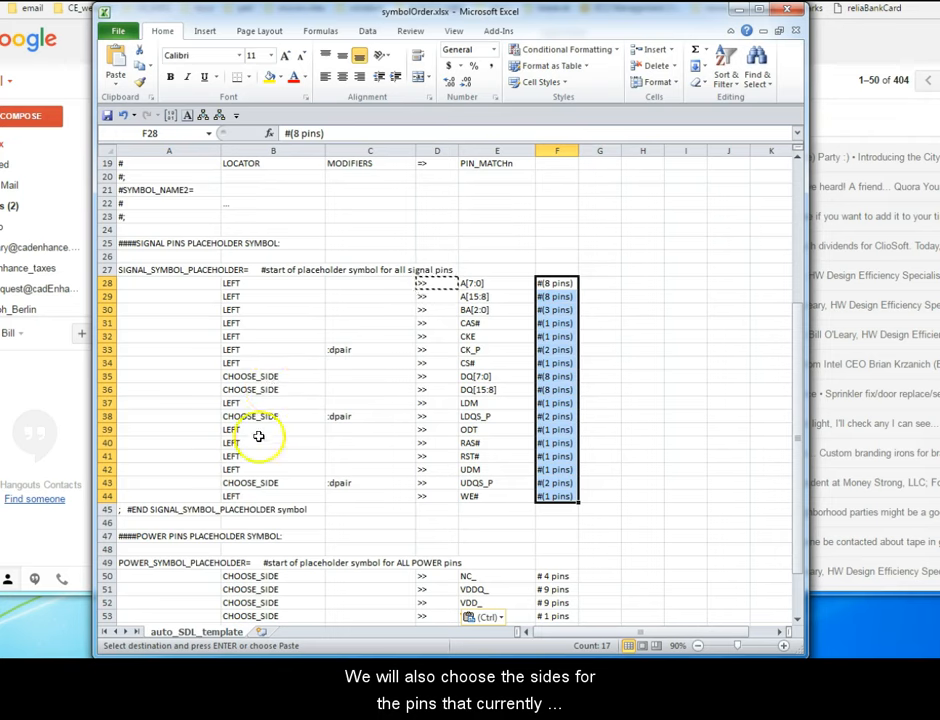
Review the rows with the CHOOSE_SIDE locator in the signal and power placeholder symbols.
click(276, 390)
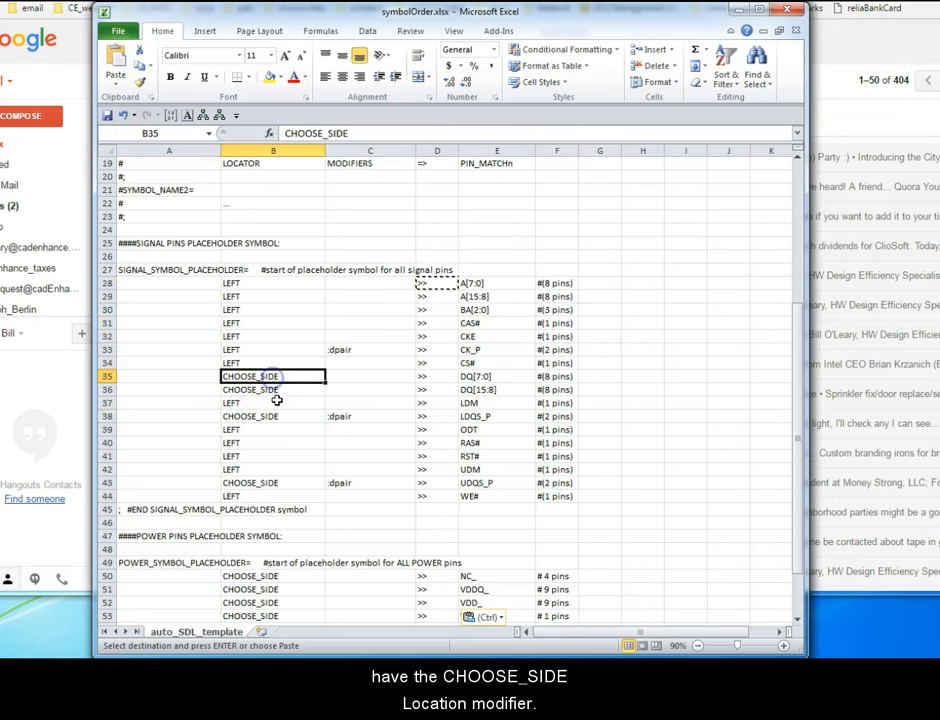
click(274, 416)
click(266, 483)
click(262, 577)
scroll(330, 560, down, 3)
click(270, 470)
click(266, 494)
click(261, 510)
click(318, 536)
click(278, 471)
Rename the signal placeholder symbol directive to DRAM_MEM_PINS= and the power placeholder symbol directive to DRAM_POWER_PINS=.
scroll(340, 478, up, 3)
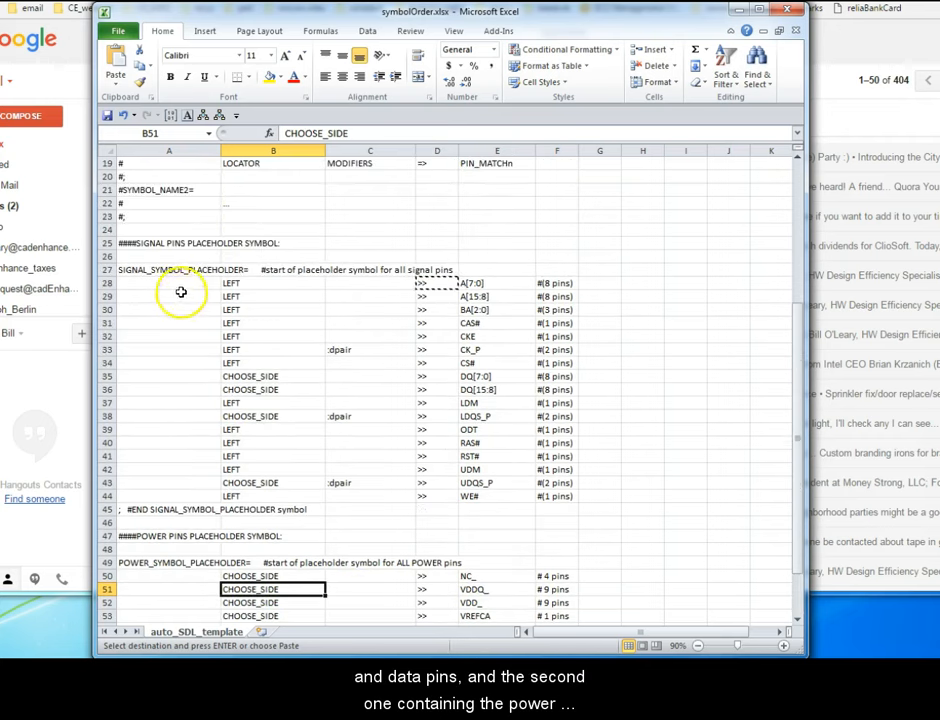
scroll(322, 482, down, 2)
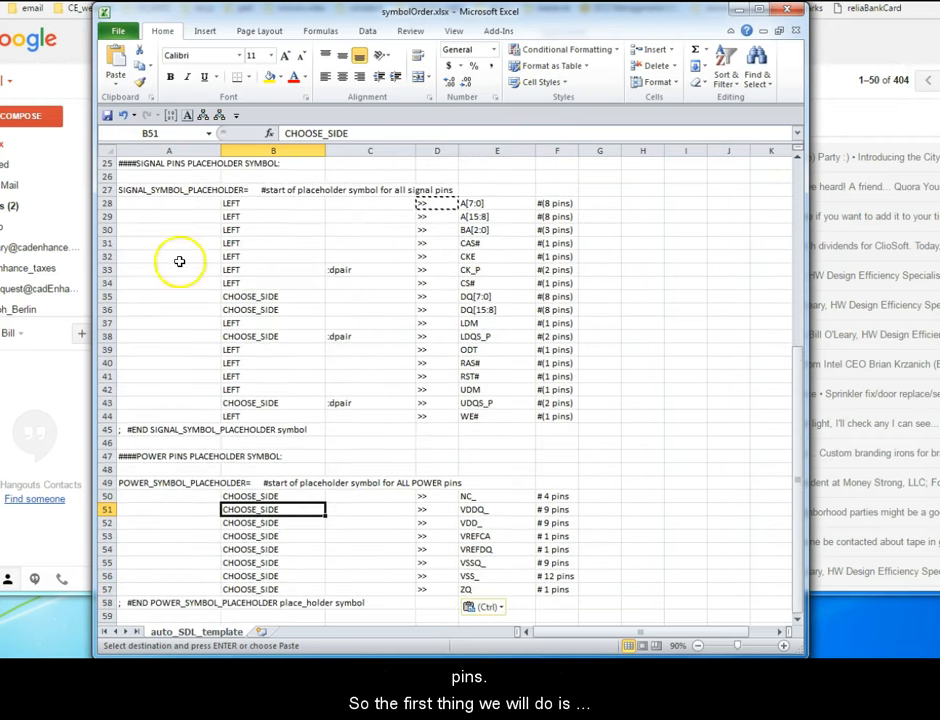
click(172, 192)
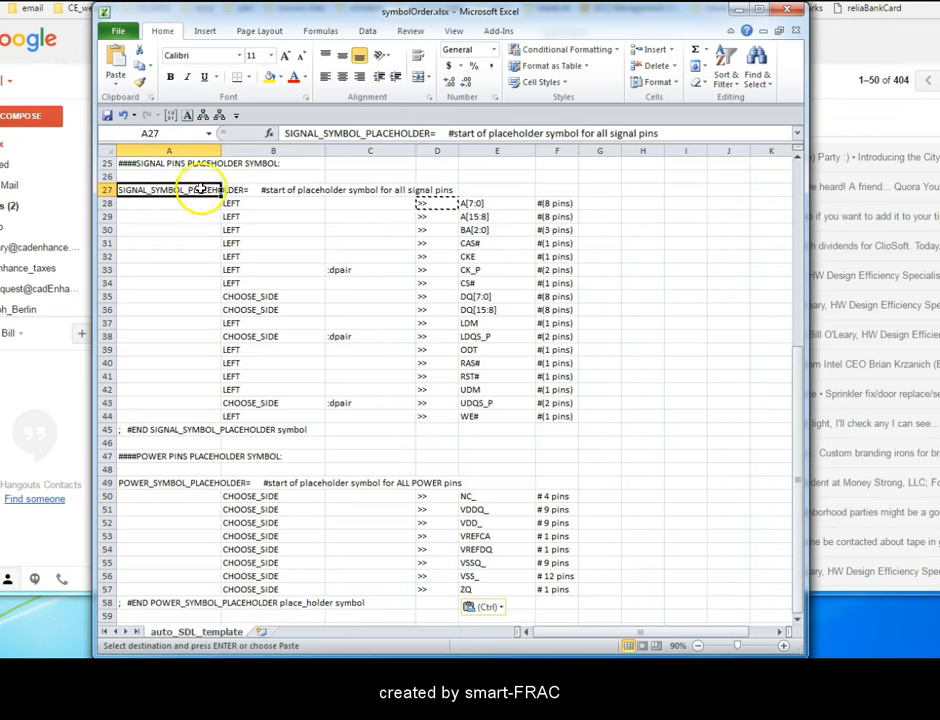
click(155, 483)
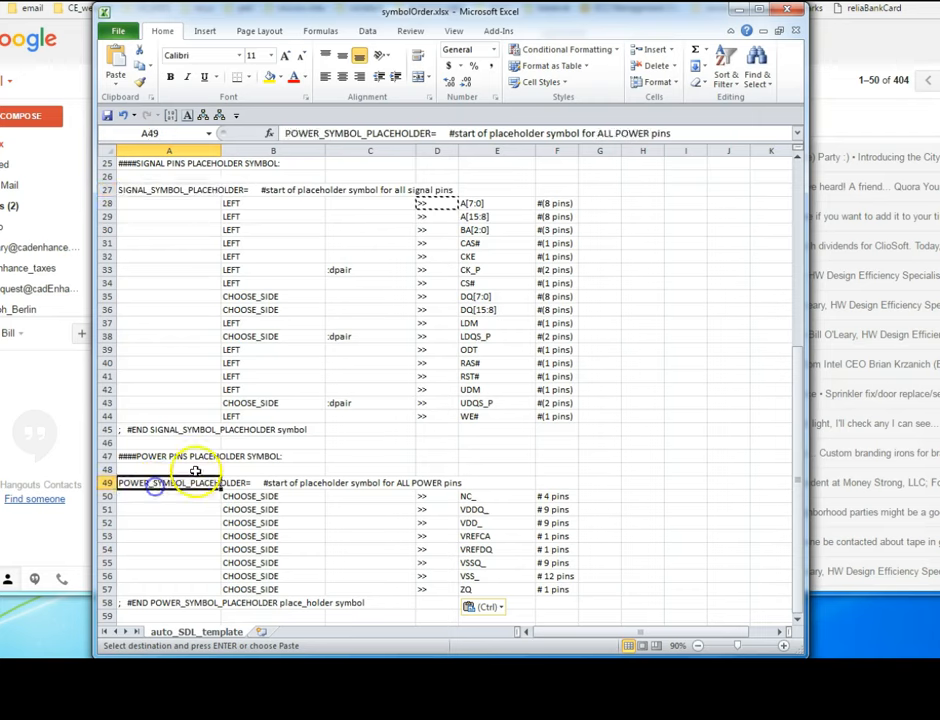
click(180, 190)
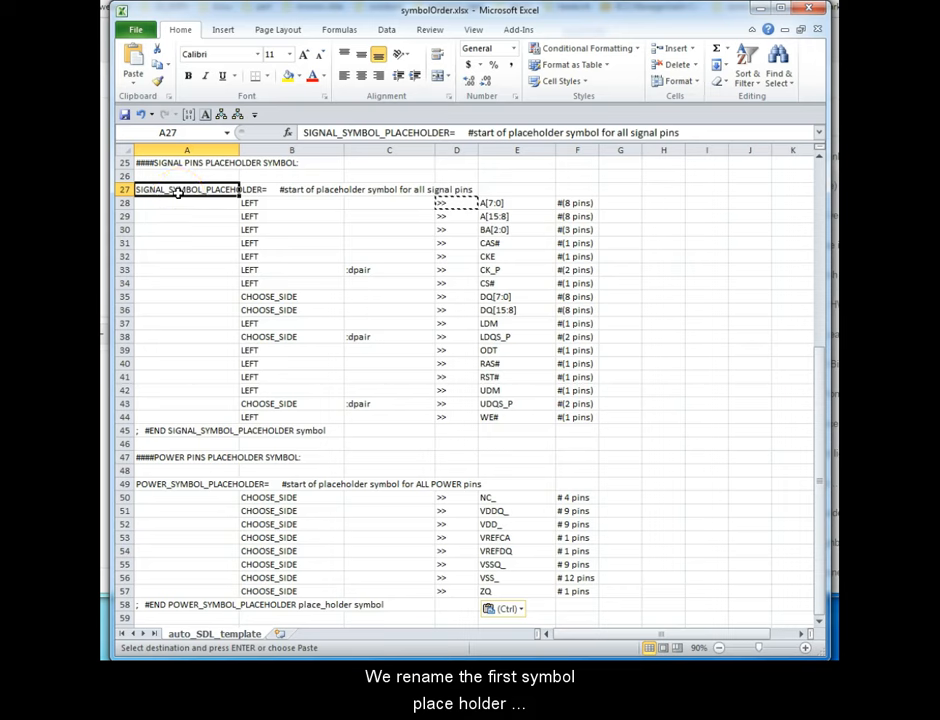
text(DRAM_MEM_PINS=)
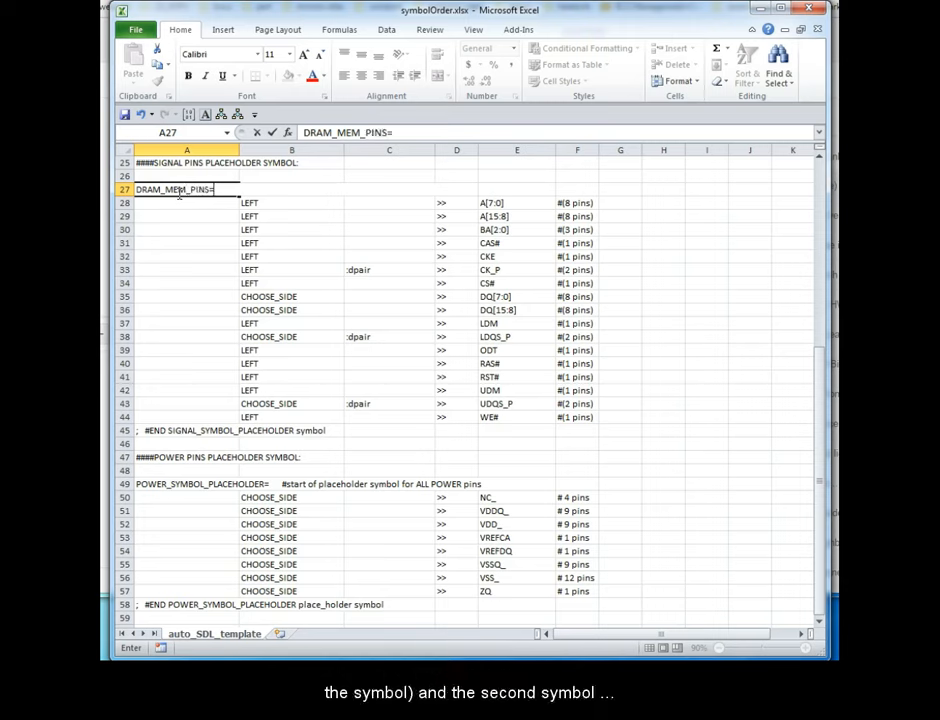
click(182, 484)
text(DRAM_POWER_PINS=)
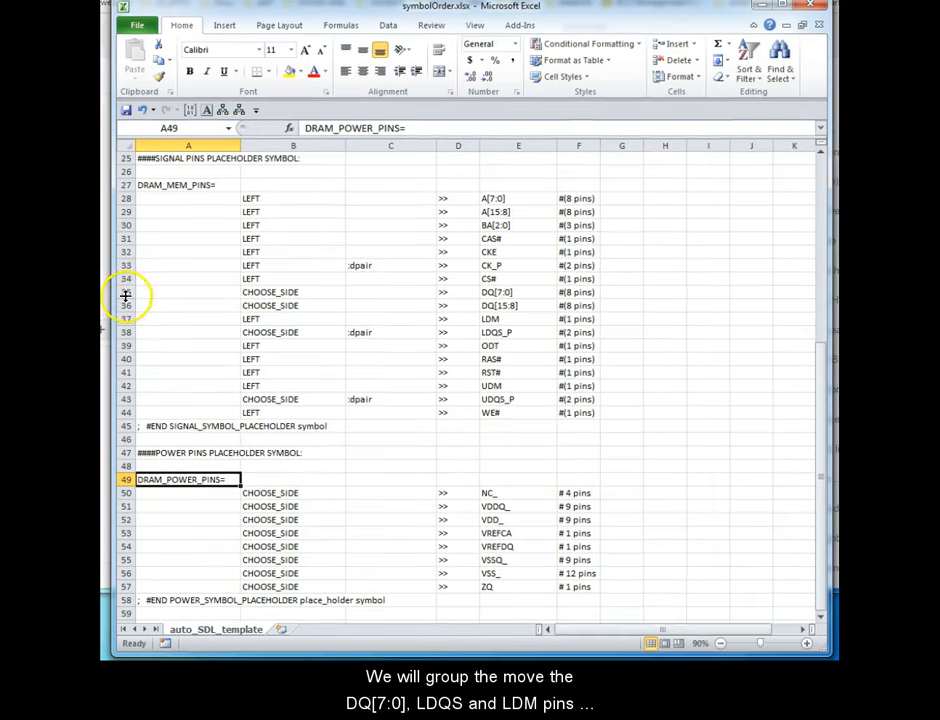
Move the DQ[7:0] and DQ[15:8] rows together to directly above the UDQS_P row.
drag(125, 295, 128, 306)
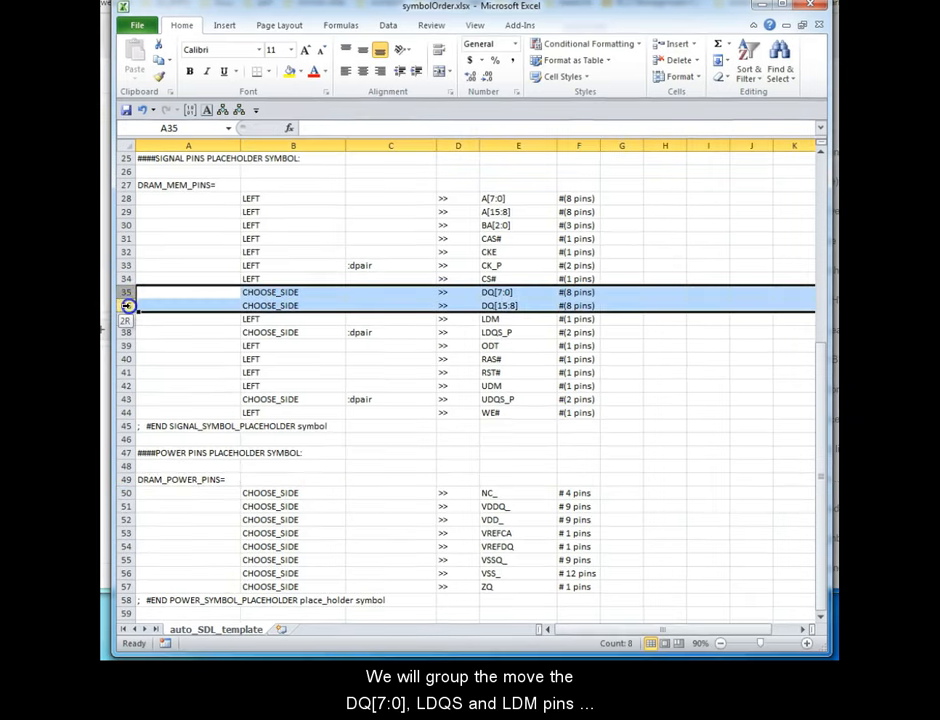
key(ctrl+x)
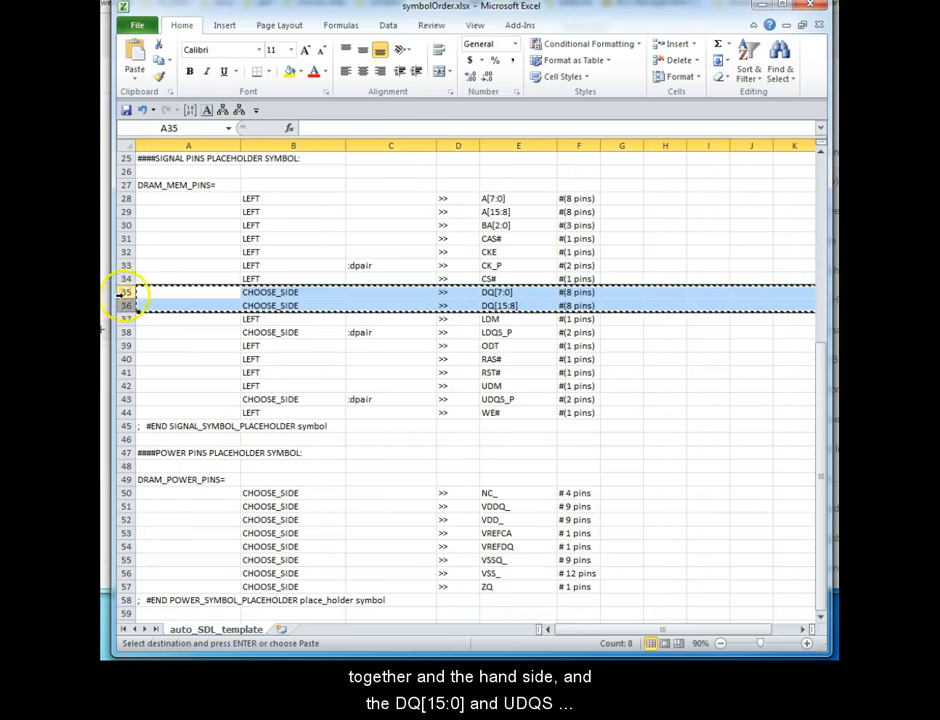
right_click(130, 399)
click(181, 495)
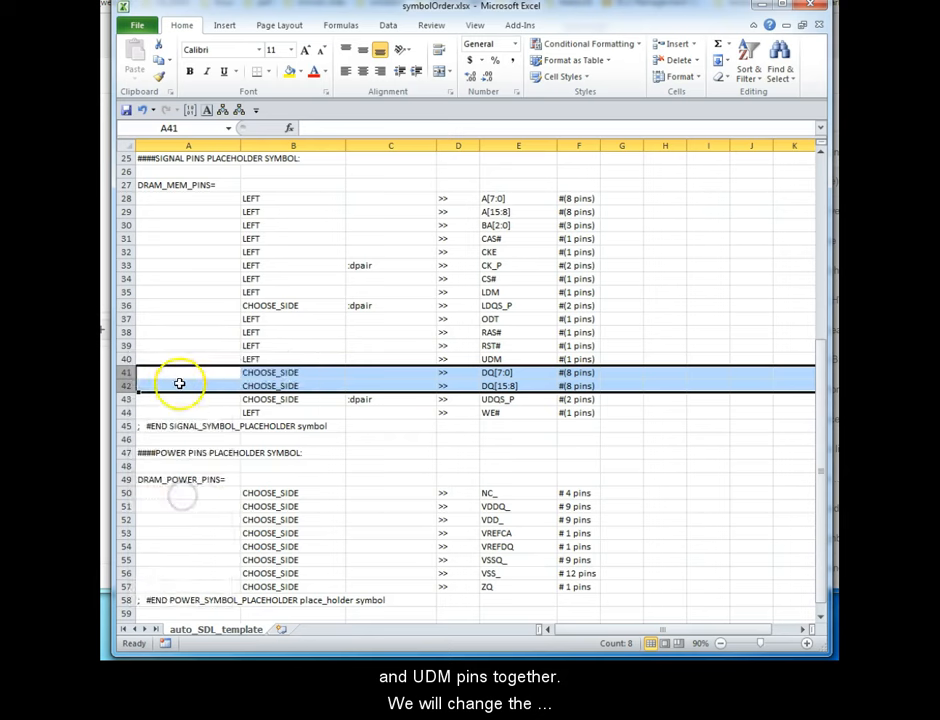
Move the LDM row to directly above the DQ[7:0] row.
click(126, 292)
key(ctrl+x)
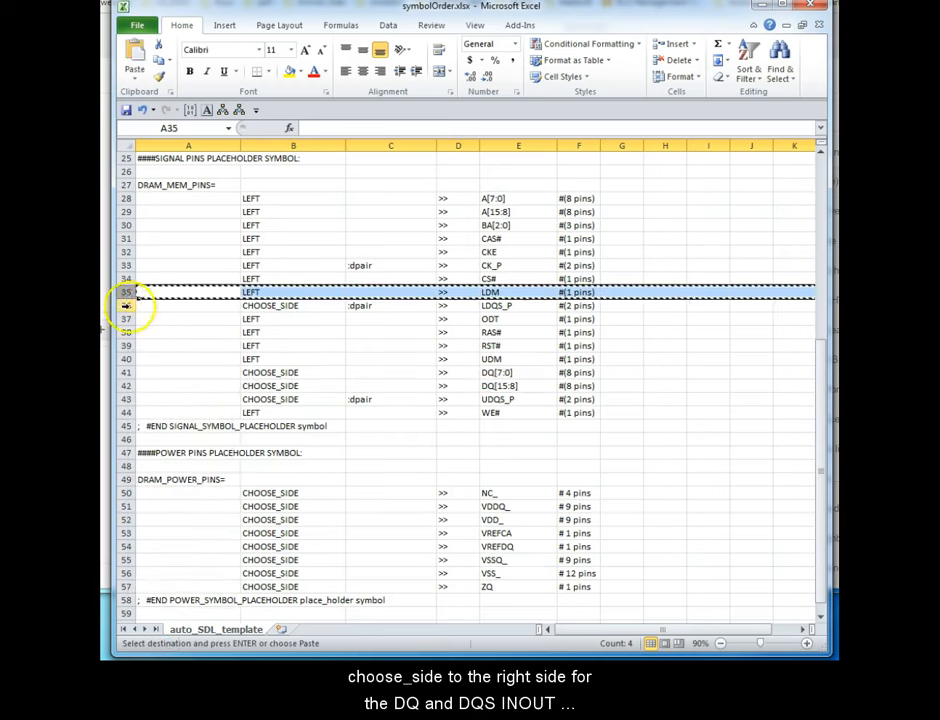
right_click(128, 372)
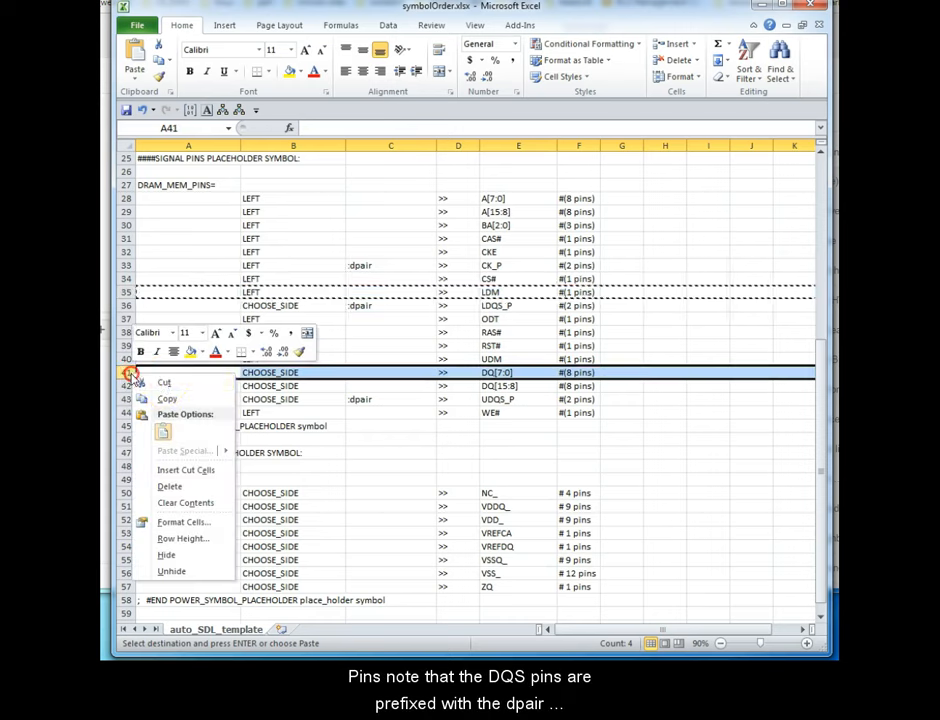
click(186, 469)
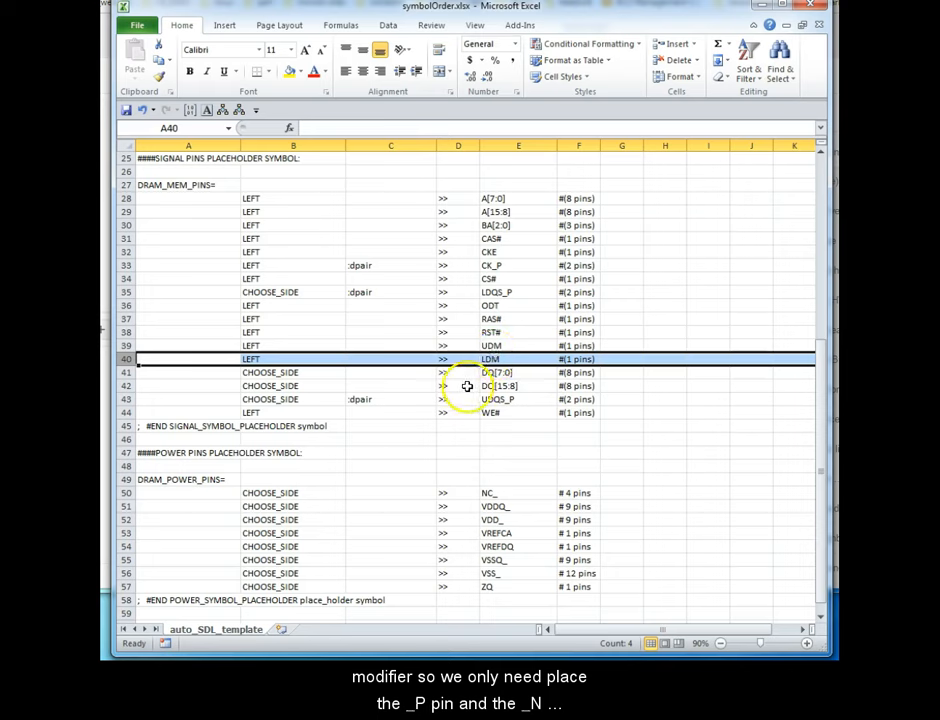
Move the UDM row between the DQ[7:0] and DQ[15:8] rows.
click(128, 345)
key(ctrl+x)
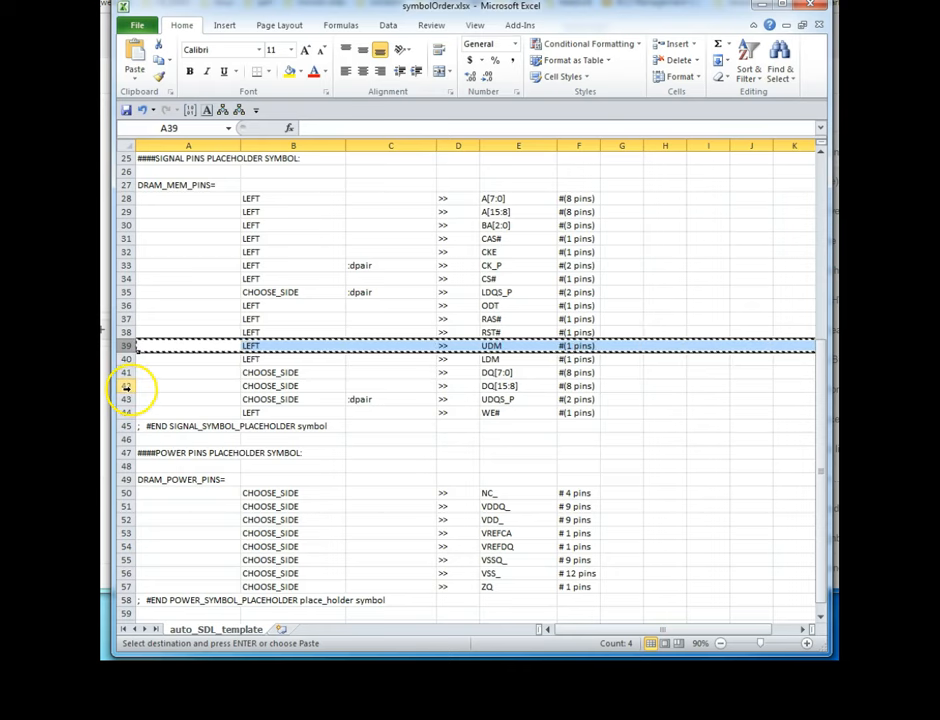
right_click(127, 386)
click(181, 484)
Set the locators of the DQ[7:0], DQ[15:8] and UDQS_P rows to RIGHT.
click(279, 359)
text(RIGHT)
click(280, 385)
text(RIGHT)
click(278, 398)
text(RIGHT)
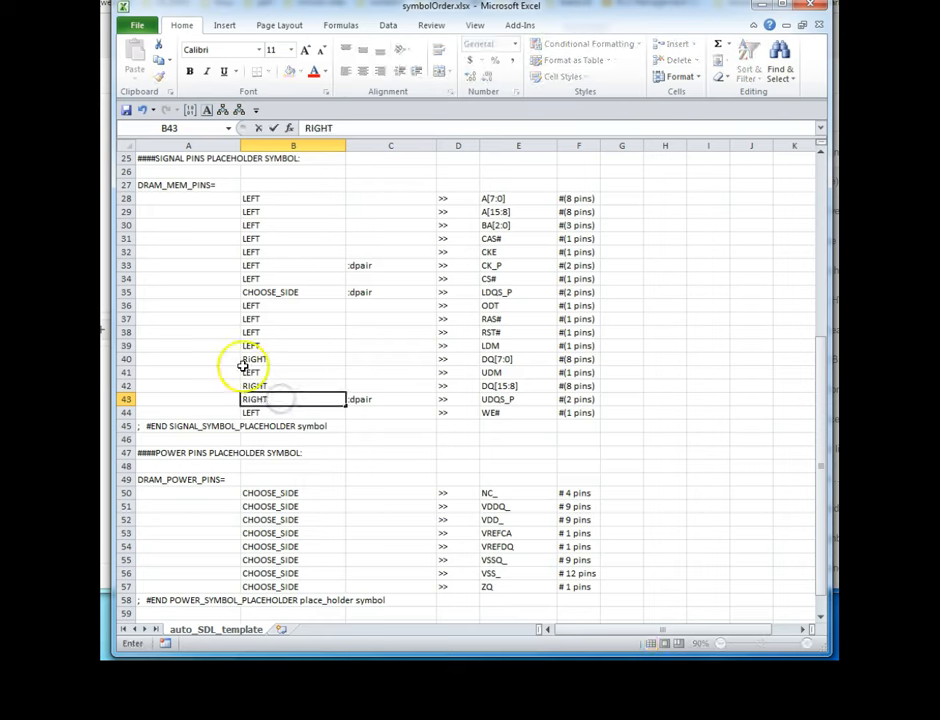
Move the LDQS_P row to directly below DQ[7:0] and set its locator to RIGHT.
click(130, 292)
key(ctrl+x)
right_click(130, 372)
click(189, 471)
click(265, 359)
text(RIGHT)
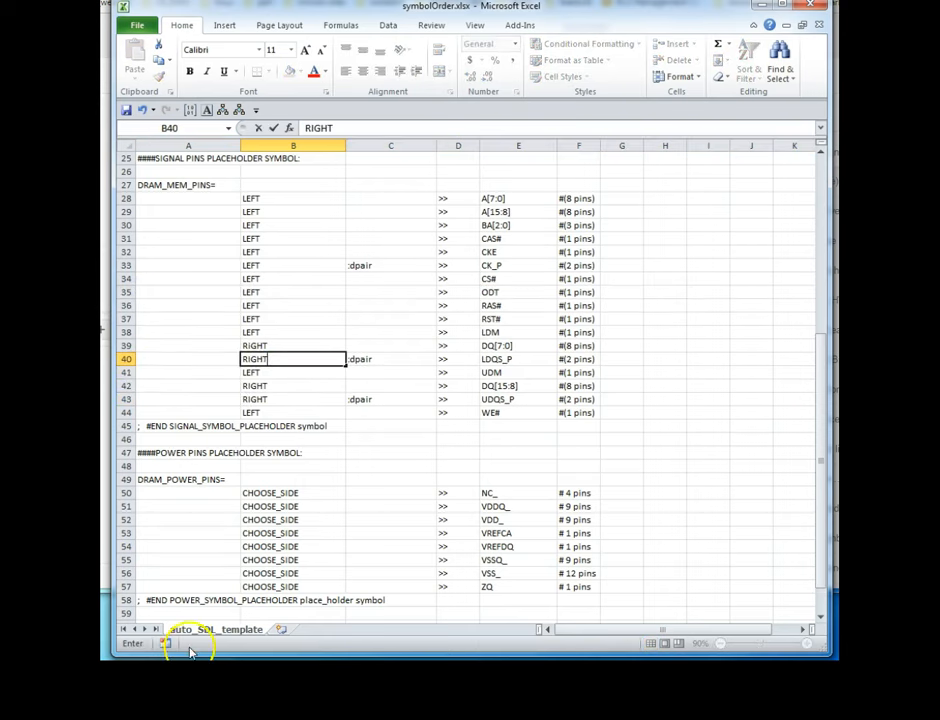
Insert a copy of the BA[2:0] row above it and change the copy's pin match to SPACER.
click(125, 225)
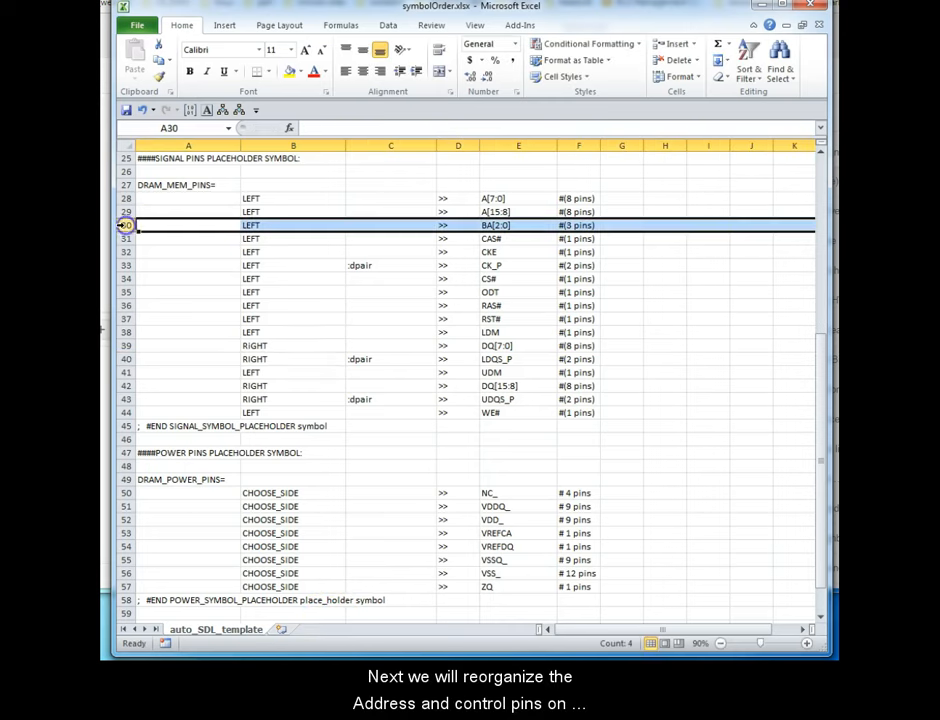
key(ctrl+c)
right_click(125, 225)
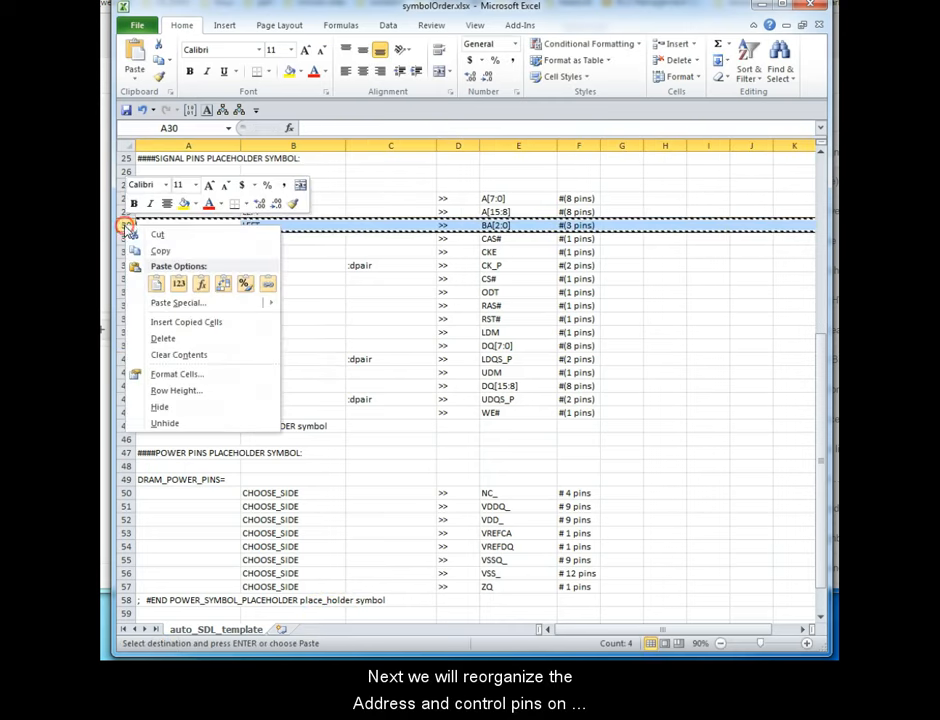
click(164, 323)
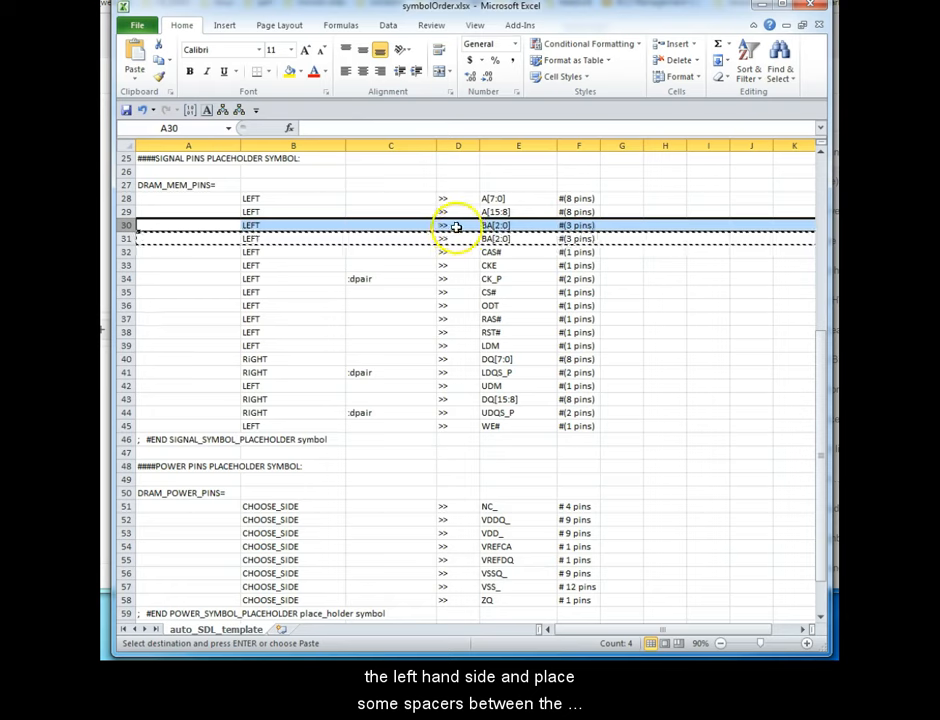
click(499, 226)
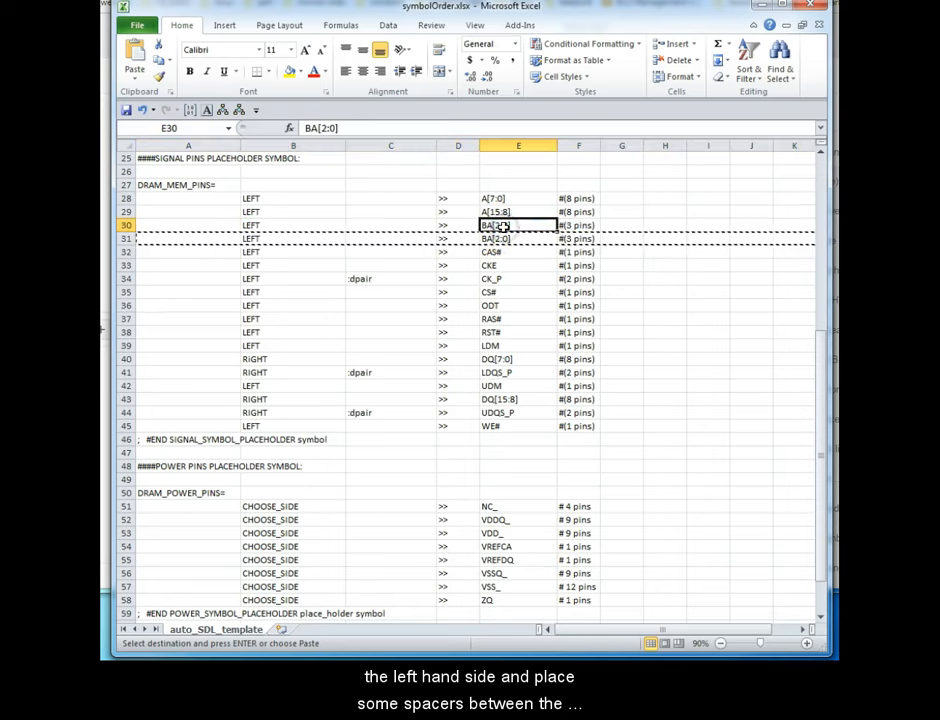
text(SPACER)
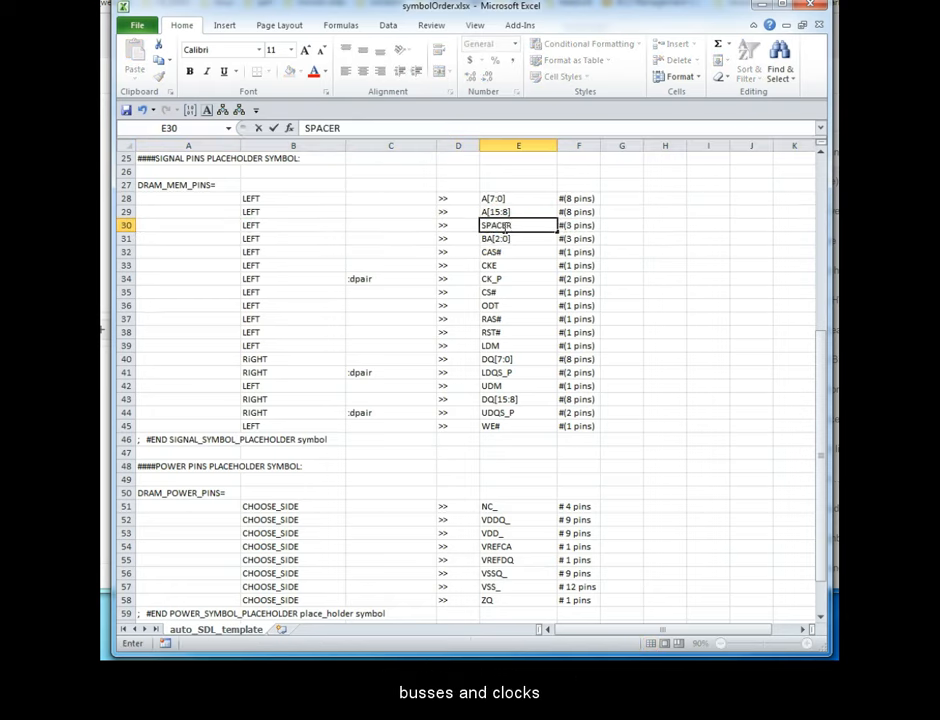
Insert a copy of the RAS# row directly above the CAS# row.
click(516, 255)
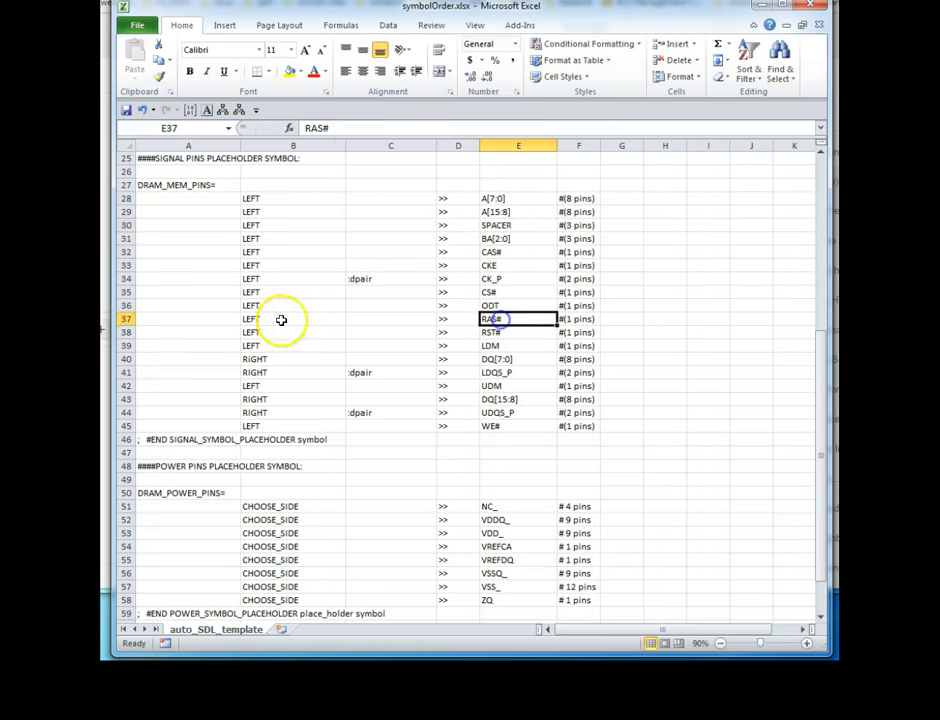
click(125, 318)
key(ctrl+x)
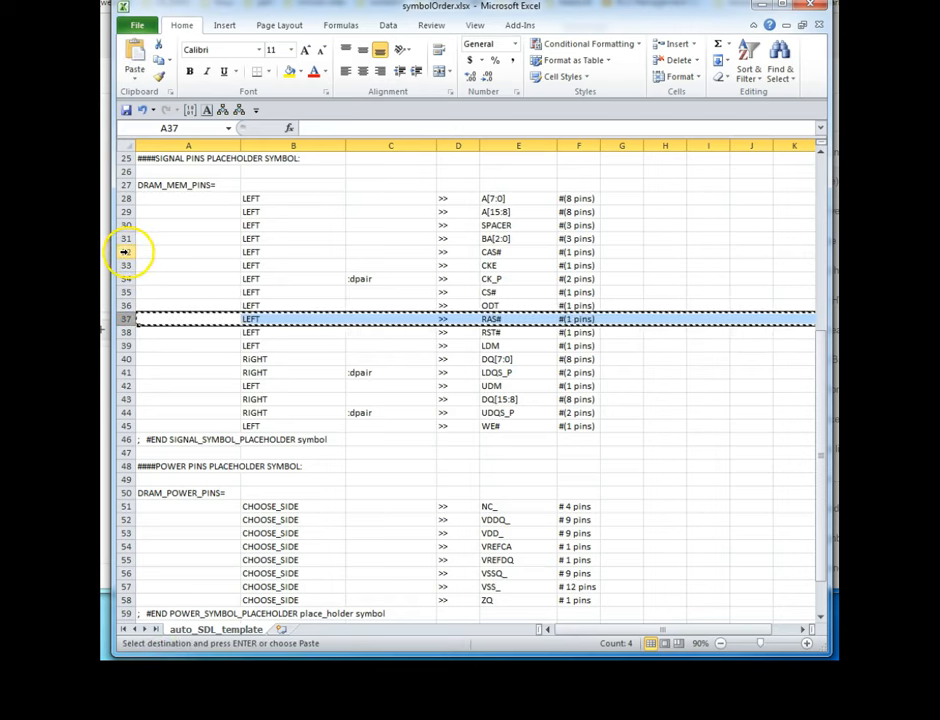
right_click(125, 252)
click(195, 350)
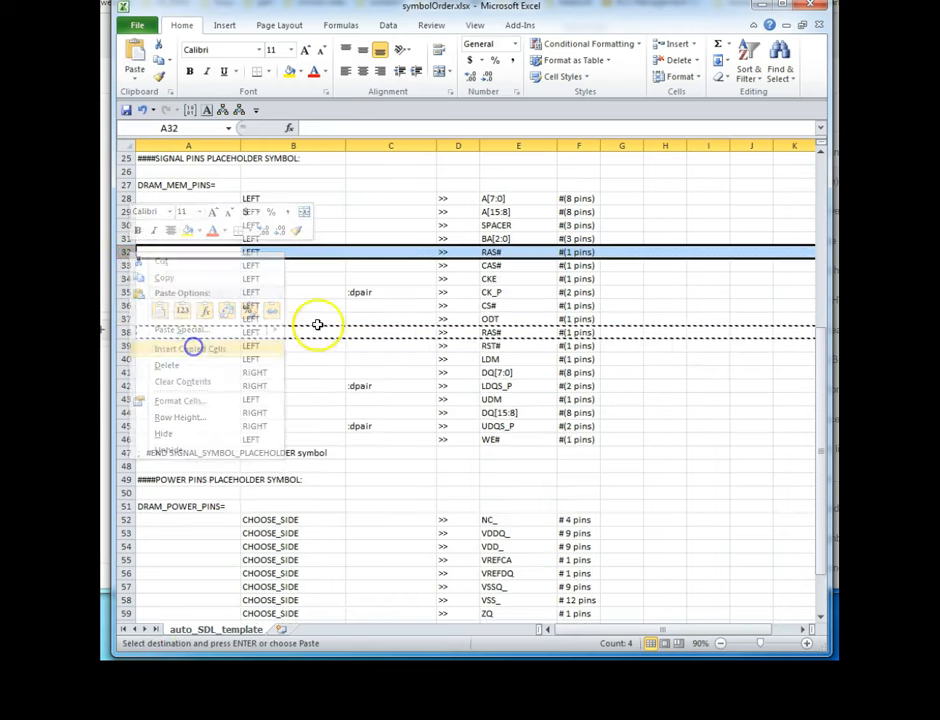
Insert a copy of the CS# row between the CAS# and CKE rows.
click(490, 305)
click(125, 305)
key(ctrl+c)
right_click(125, 279)
click(185, 373)
Insert a copy of the SPACER row directly above the CKE row.
click(511, 310)
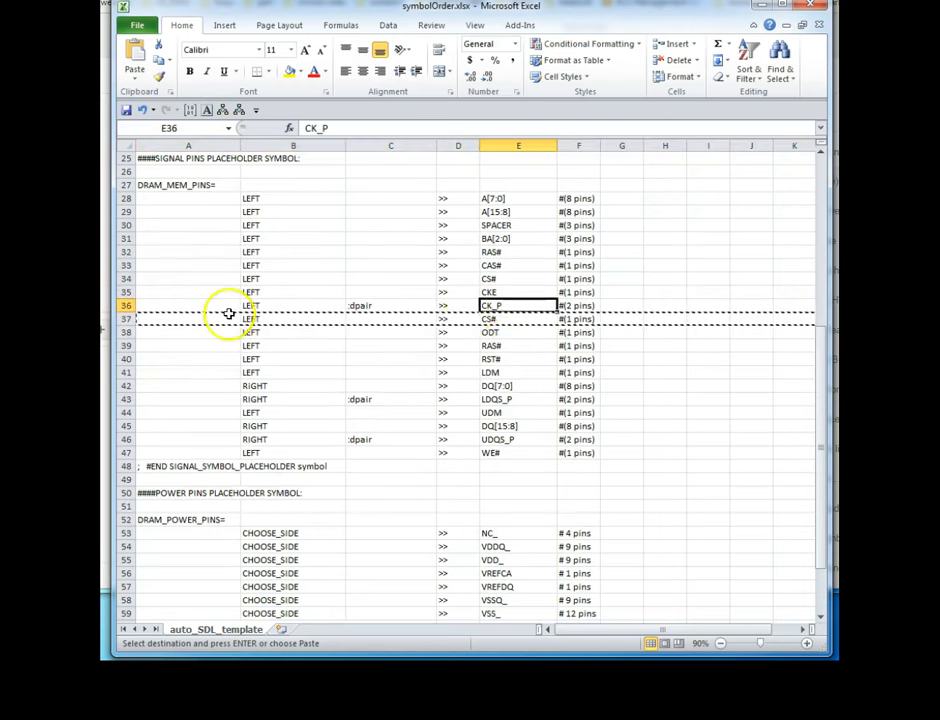
click(125, 225)
key(ctrl+c)
right_click(125, 293)
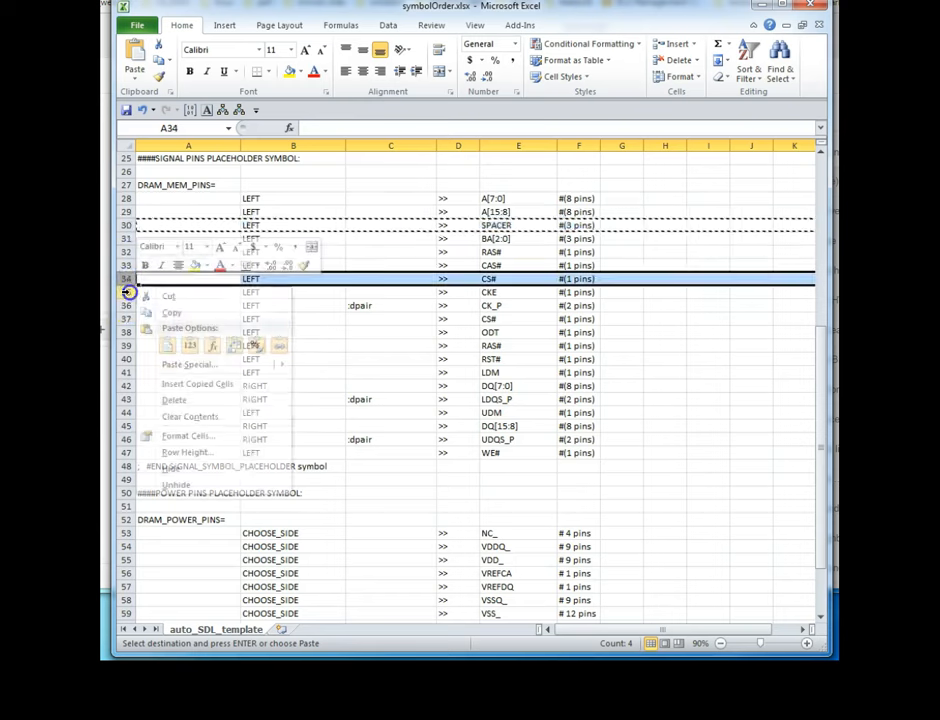
click(185, 387)
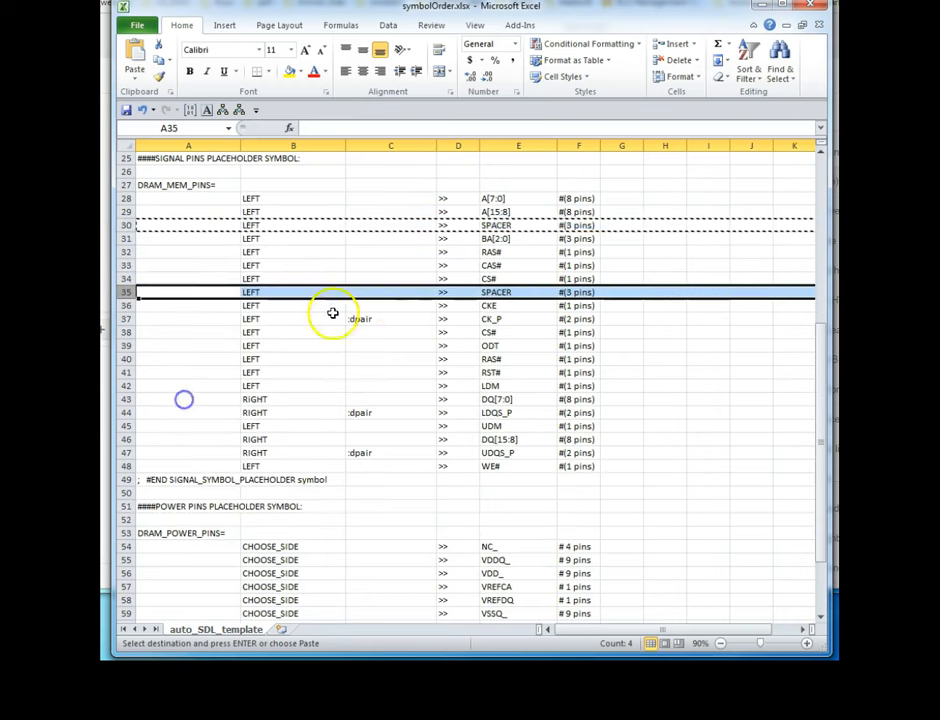
Move the CKE row to directly below the CK_P row.
click(125, 305)
key(ctrl+c)
right_click(125, 332)
click(190, 431)
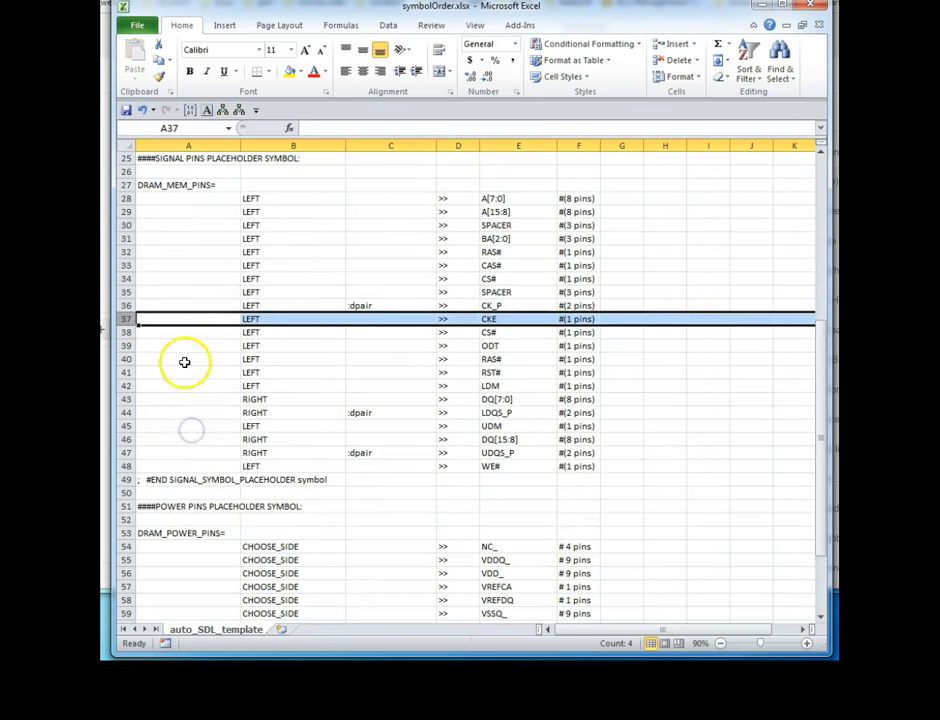
Delete the duplicate RAS# row between the ODT and RST# rows.
click(122, 371)
click(122, 359)
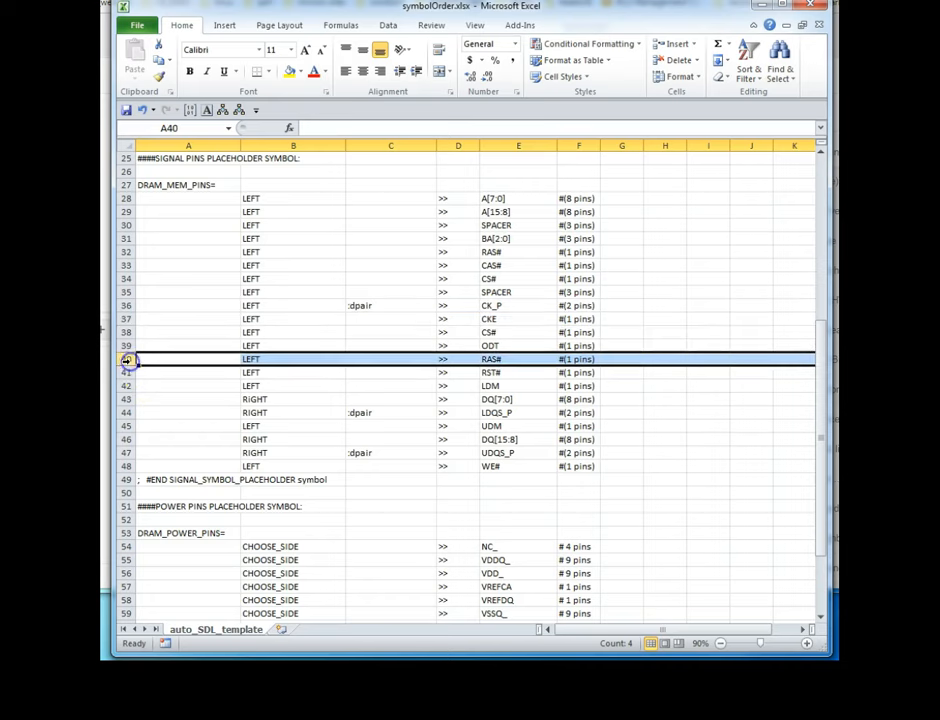
key(ctrl+x)
right_click(125, 360)
click(172, 475)
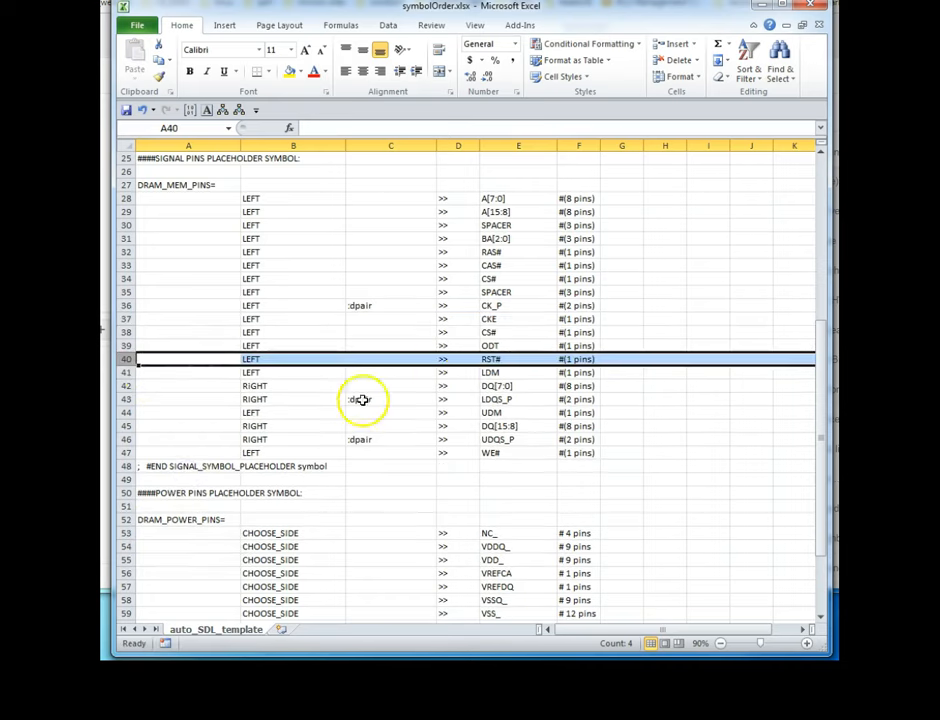
Move the WE# row from the end of the DRAM_MEM_PINS symbol to directly below the CAS# row.
click(125, 452)
key(ctrl+x)
right_click(125, 291)
click(178, 388)
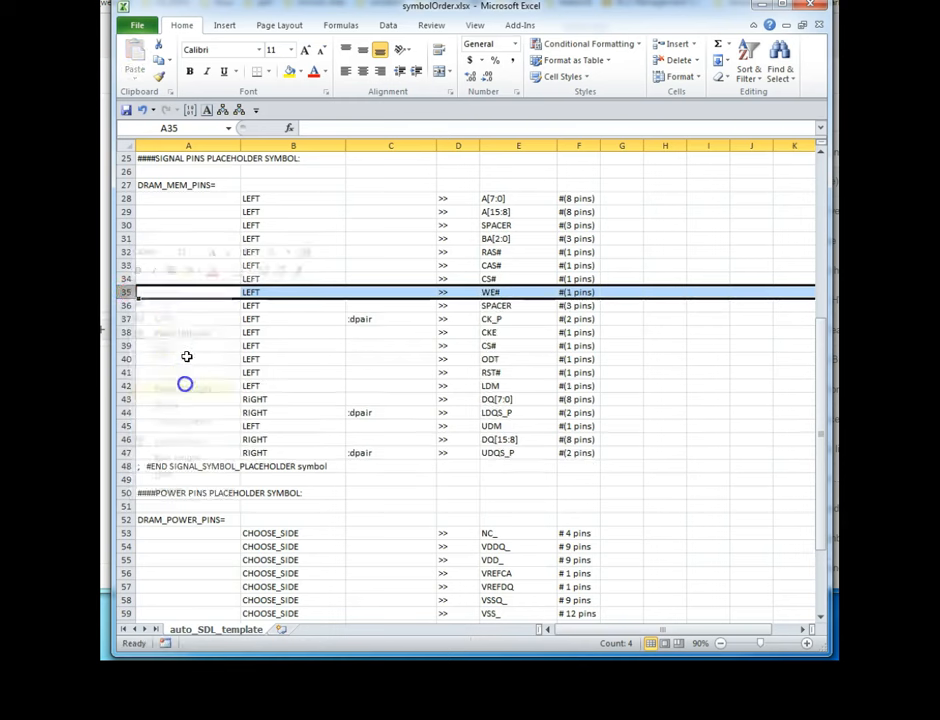
key(ctrl+x)
right_click(120, 278)
click(176, 374)
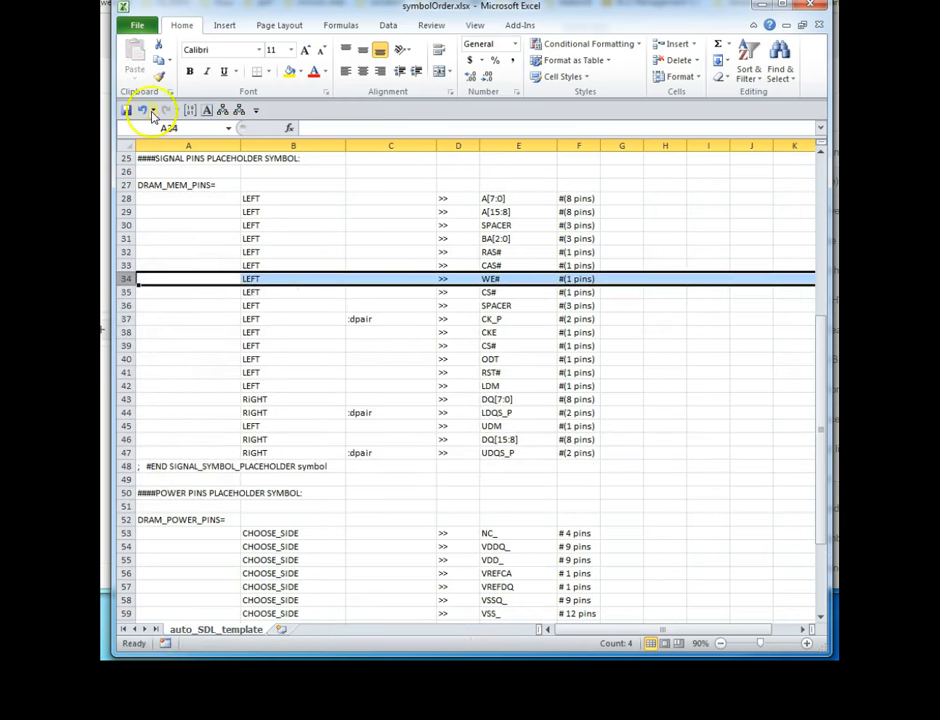
Insert a new row directly above the LDM row and enter !BSS+2 in its side column.
scroll(129, 367, down, 1)
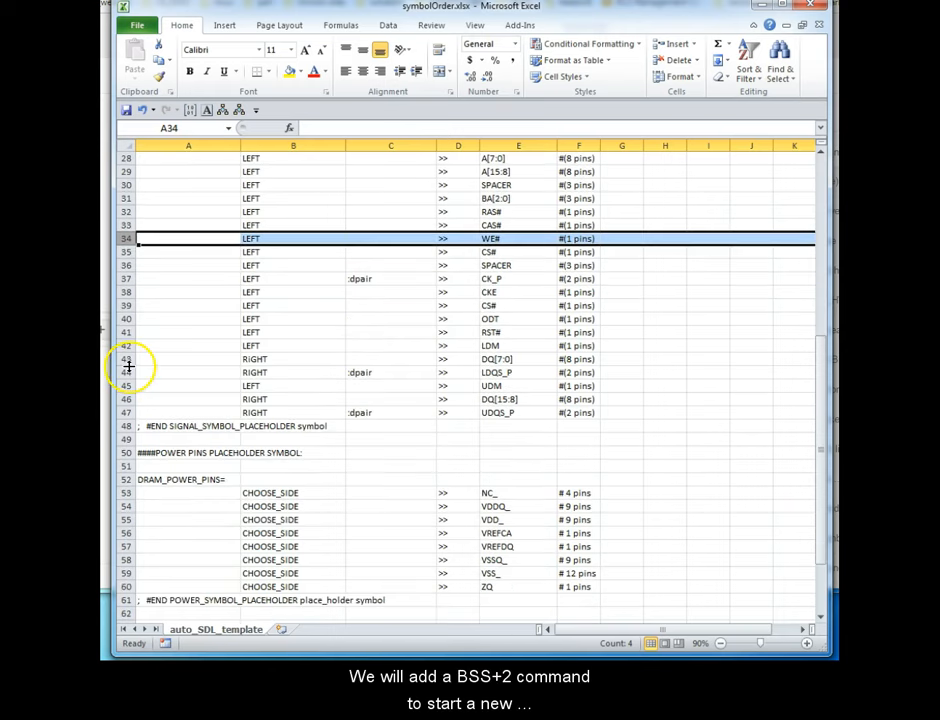
right_click(124, 346)
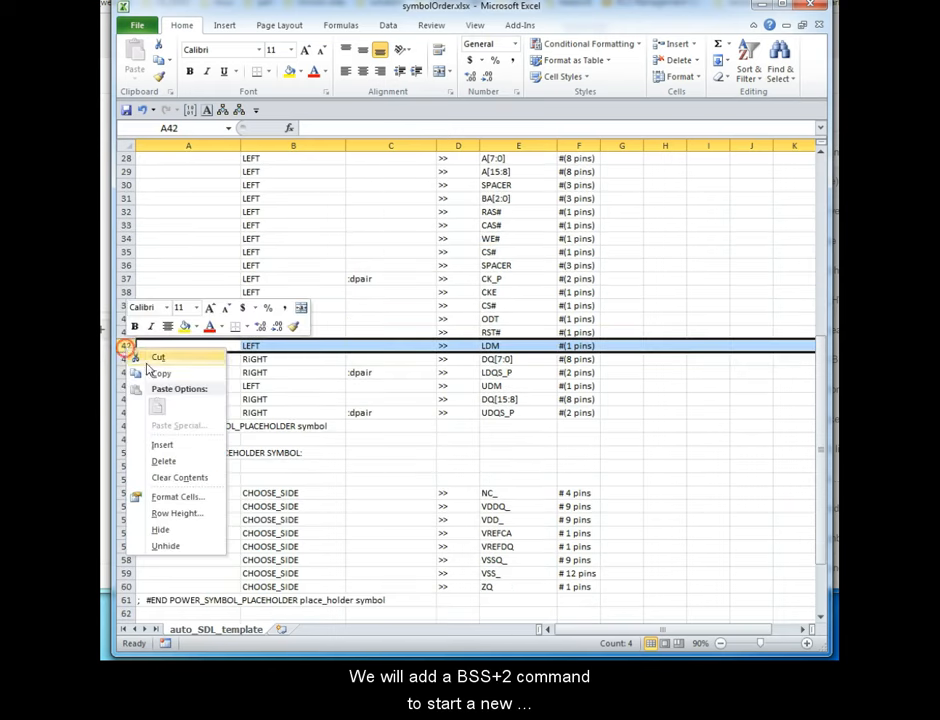
click(180, 443)
click(267, 345)
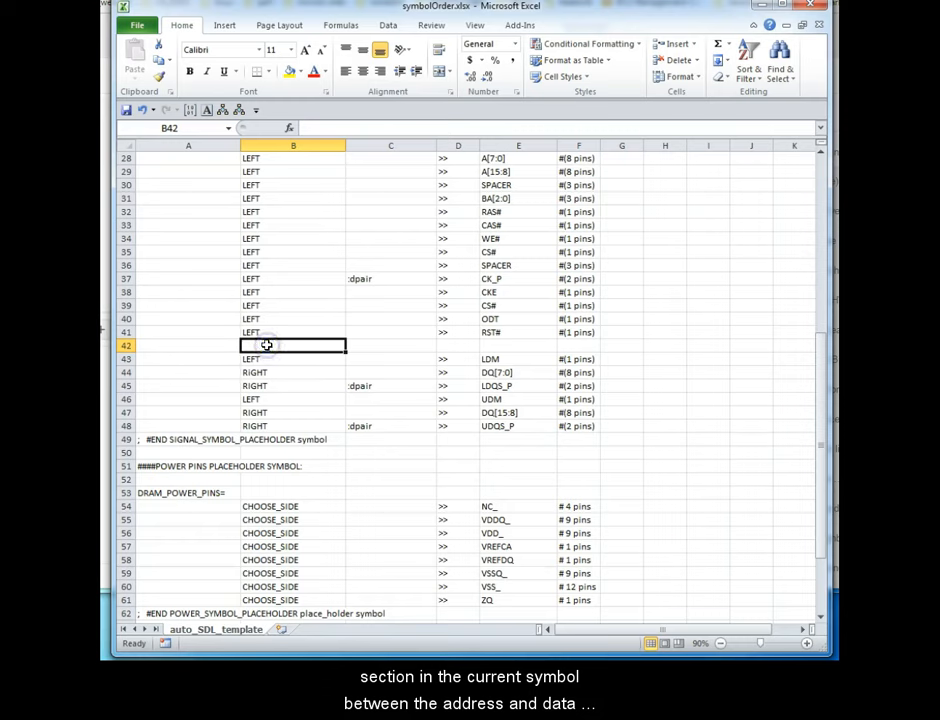
text(!)
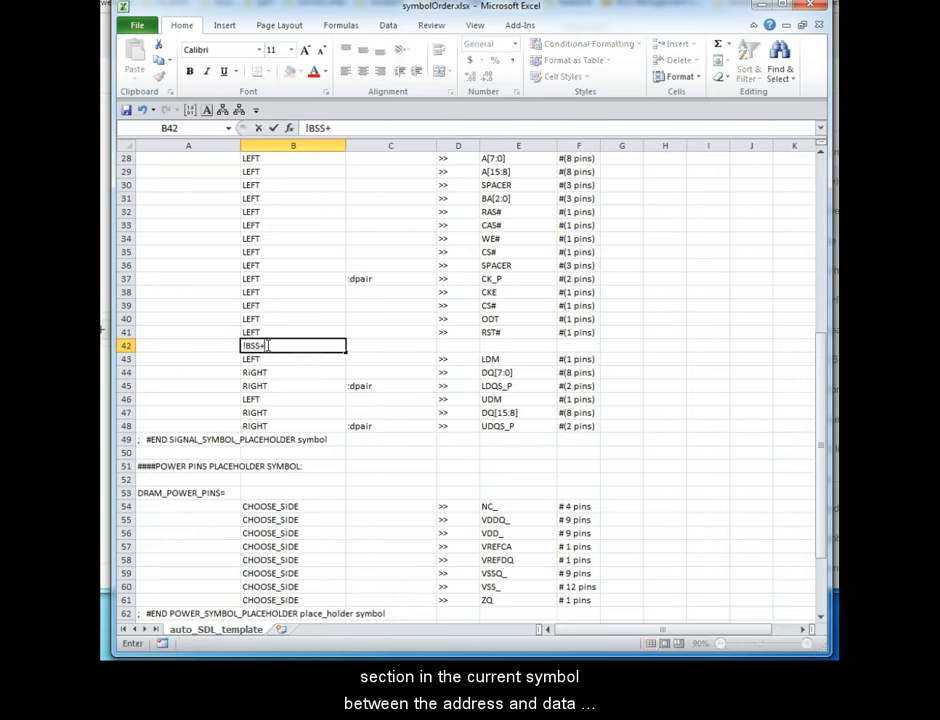
text(BSS+)
key(Return)
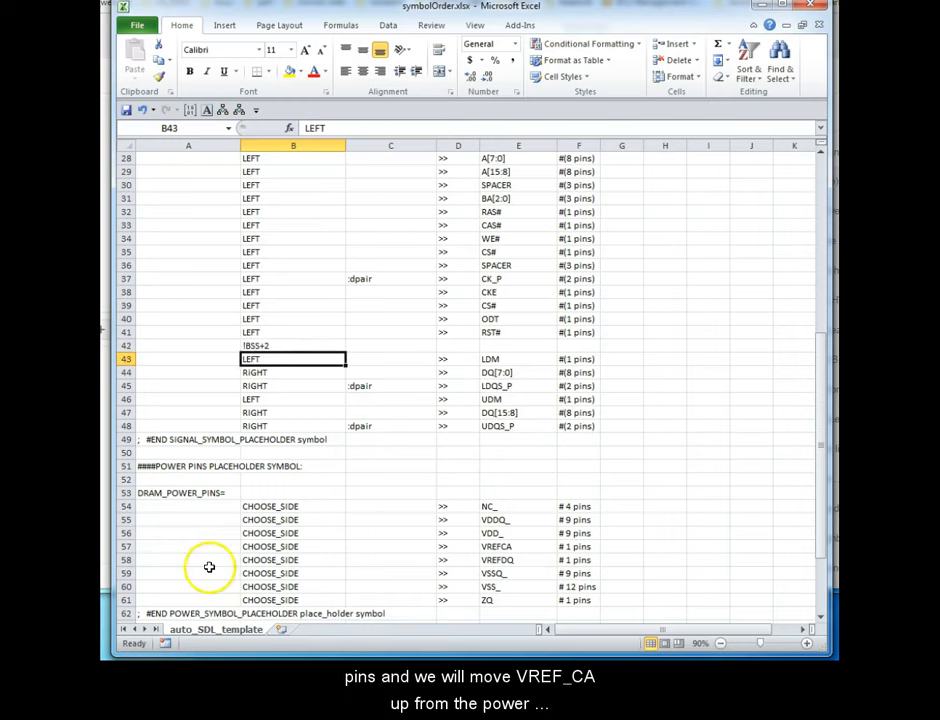
Move the VREFCA row from DRAM_POWER_PINS to directly below the RST# row in DRAM_MEM_PINS.
click(126, 547)
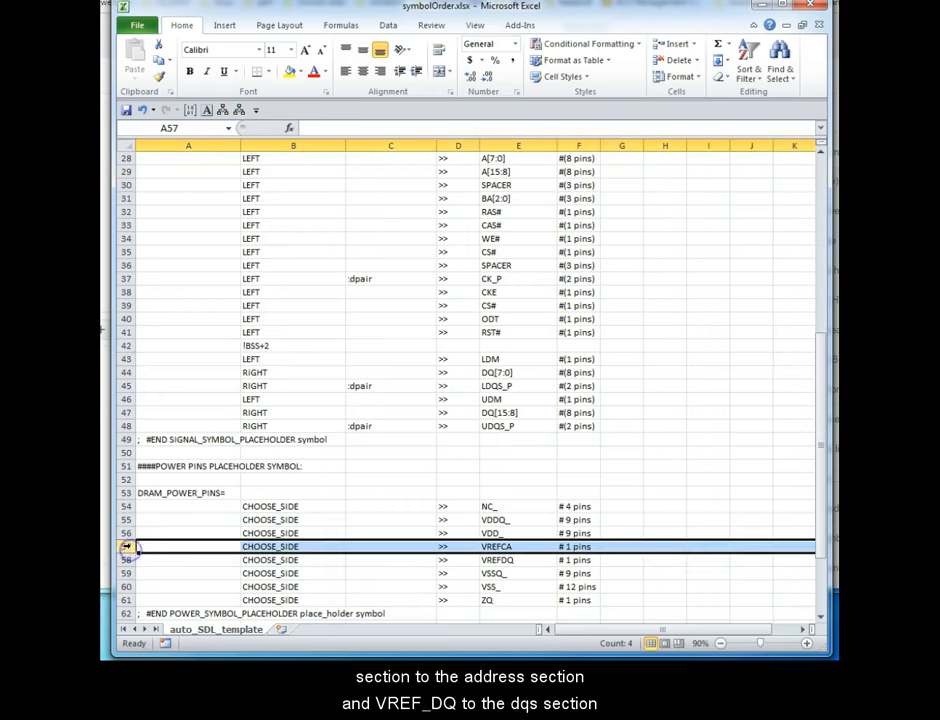
key(ctrl+x)
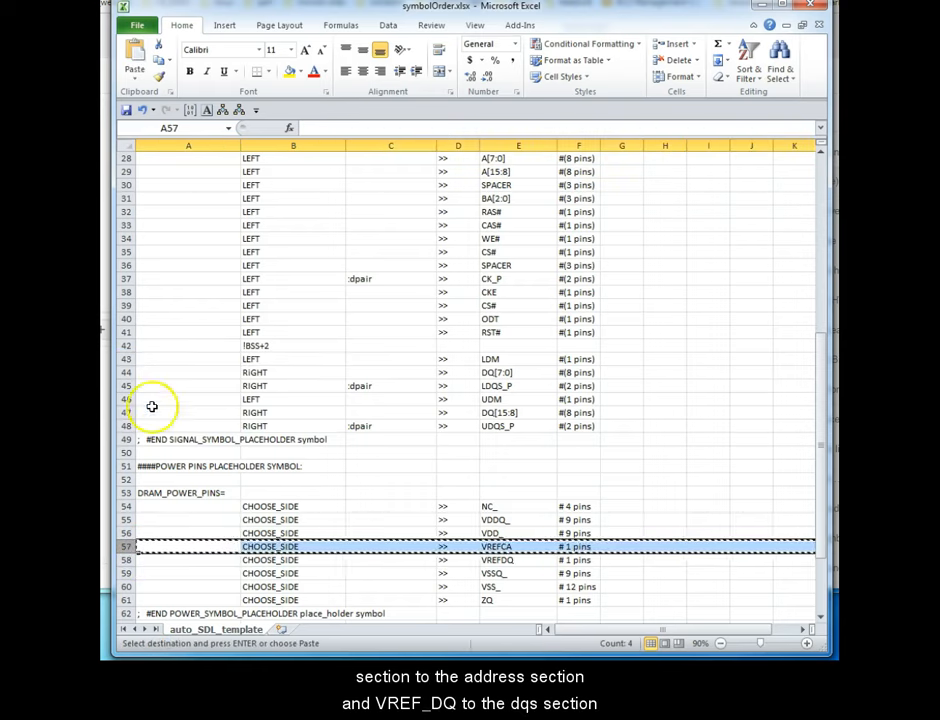
right_click(126, 345)
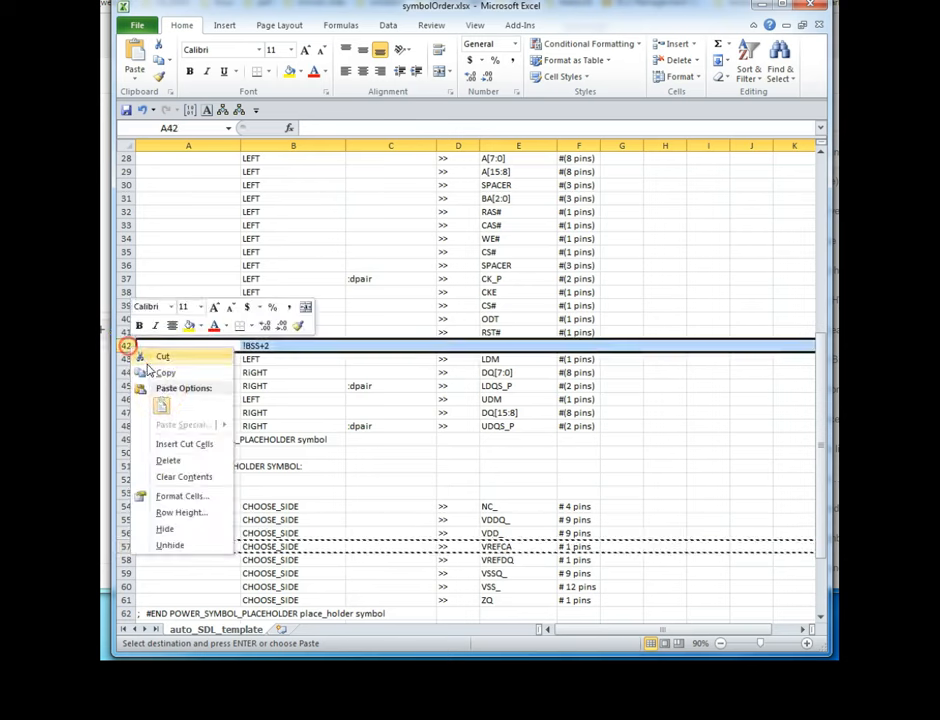
click(190, 441)
Move the VREFDQ row from DRAM_POWER_PINS to directly below the UDQS_P row at the end of DRAM_MEM_PINS.
click(126, 560)
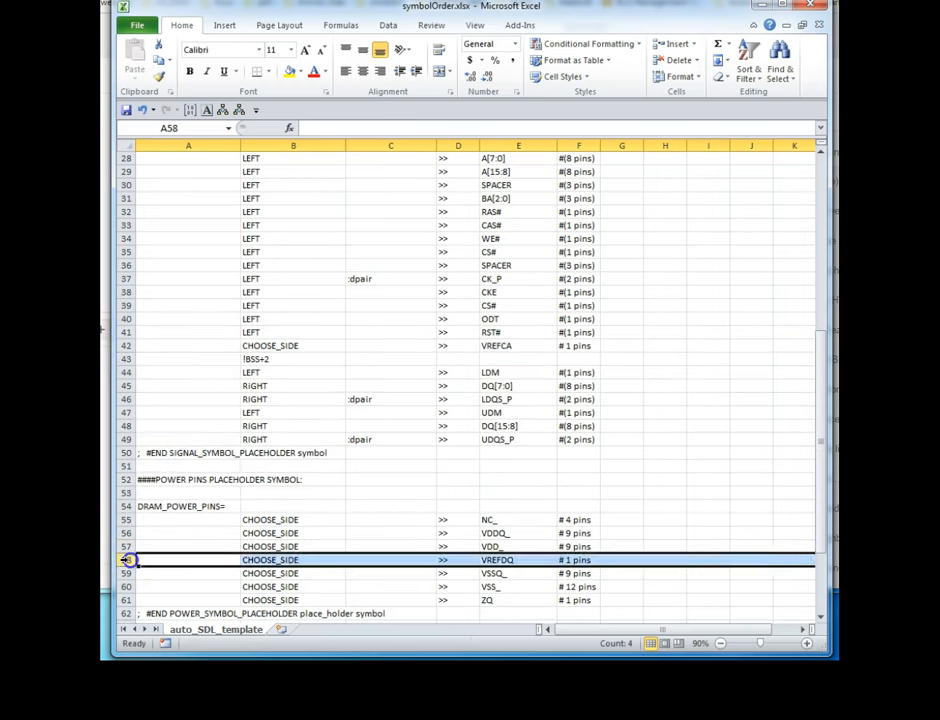
key(ctrl+x)
right_click(126, 452)
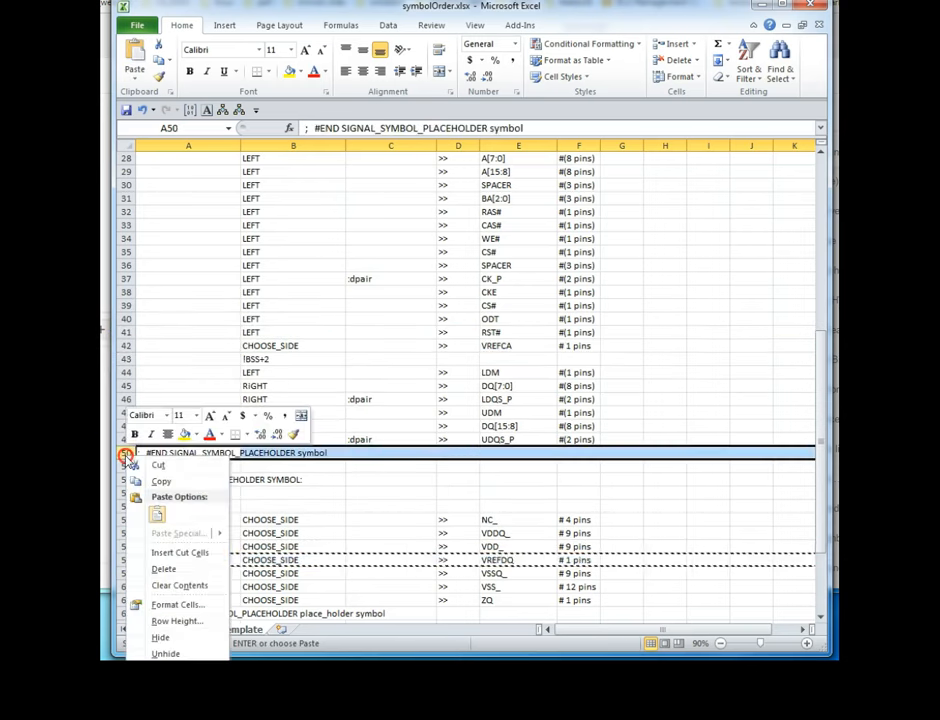
click(190, 550)
Set the side of the VREFDQ and VREFCA rows to LEFT.
click(297, 453)
text(L)
click(273, 346)
text(L)
key(Return)
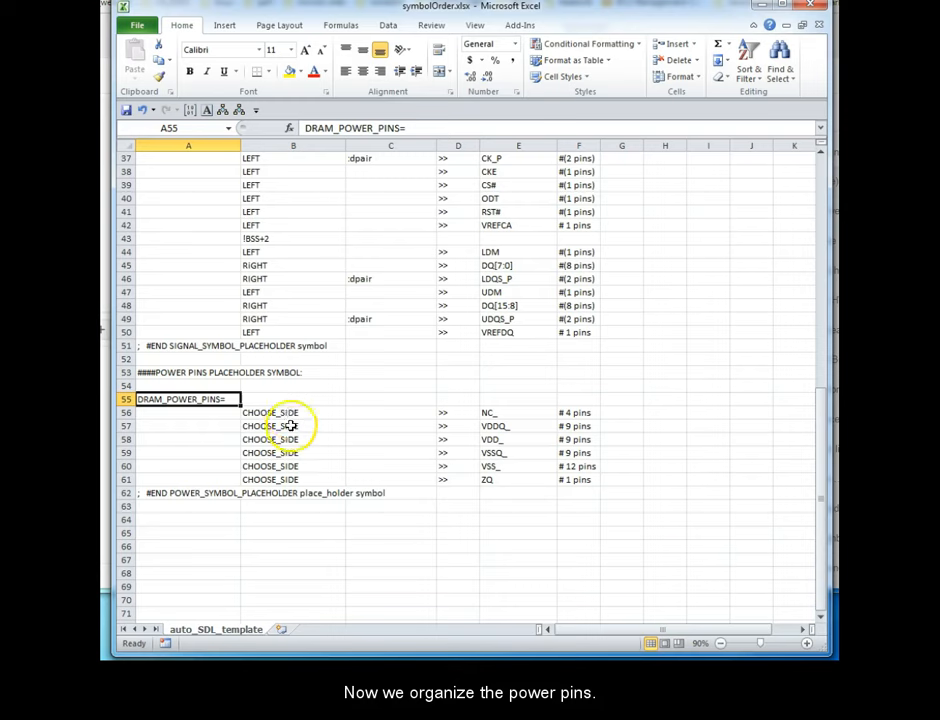
In DRAM_POWER_PINS, set the VDDQ_ and VDD_ rows to LEFT and the VSSQ_ and VSS_ rows to RIGHT.
click(288, 426)
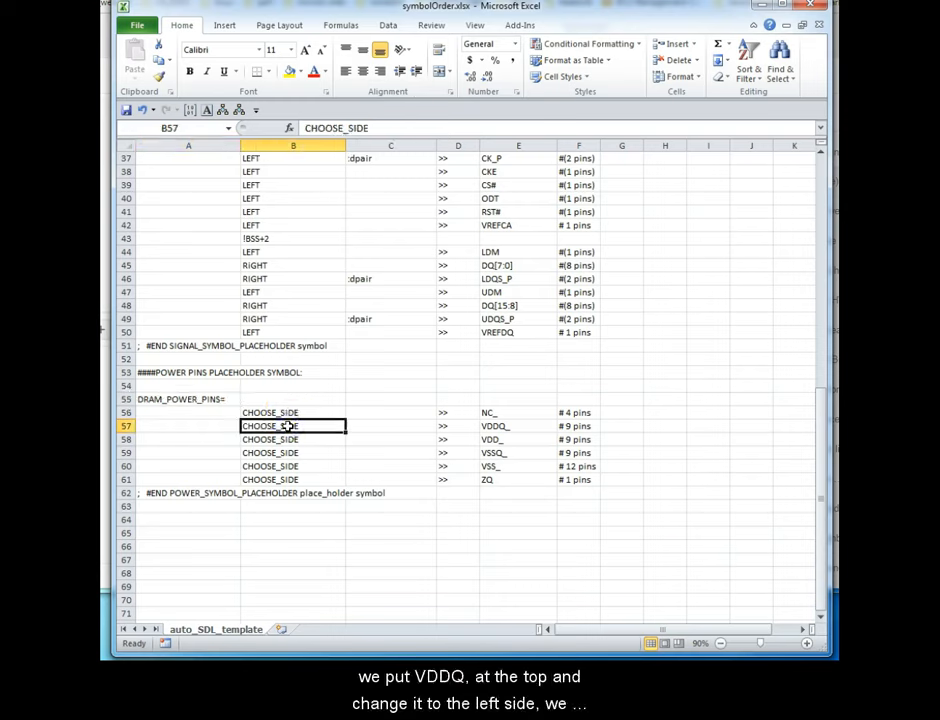
text(LEFT)
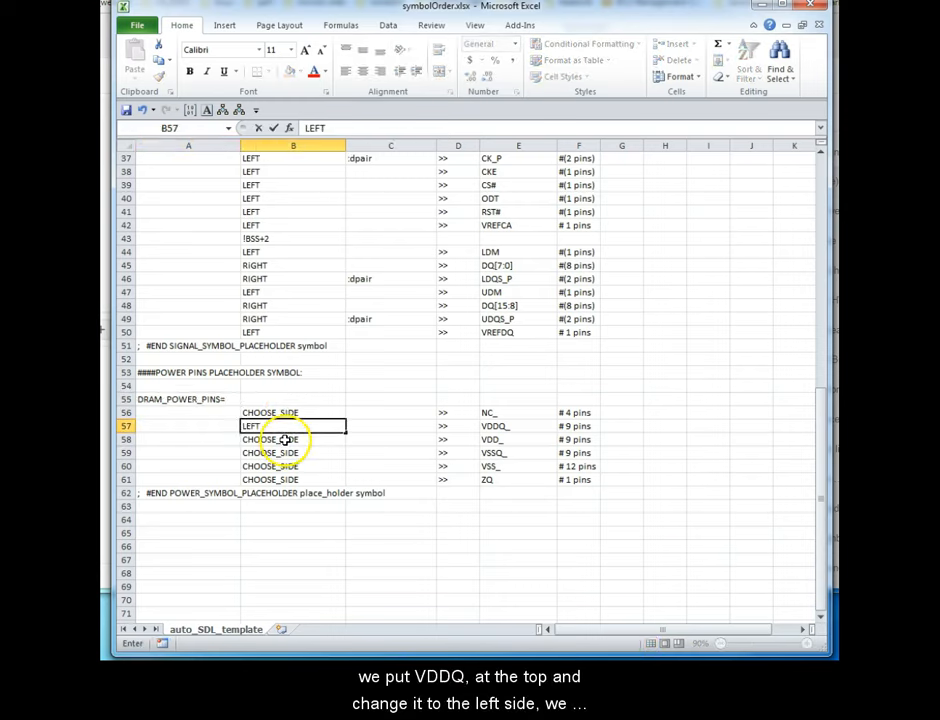
click(285, 440)
key(BackSpace)
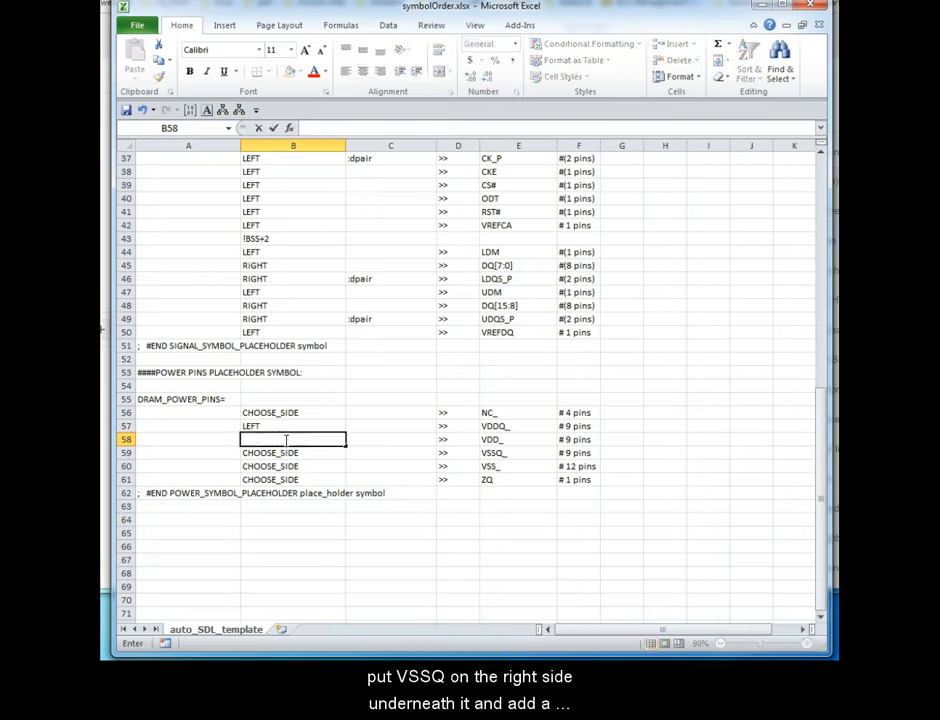
click(288, 452)
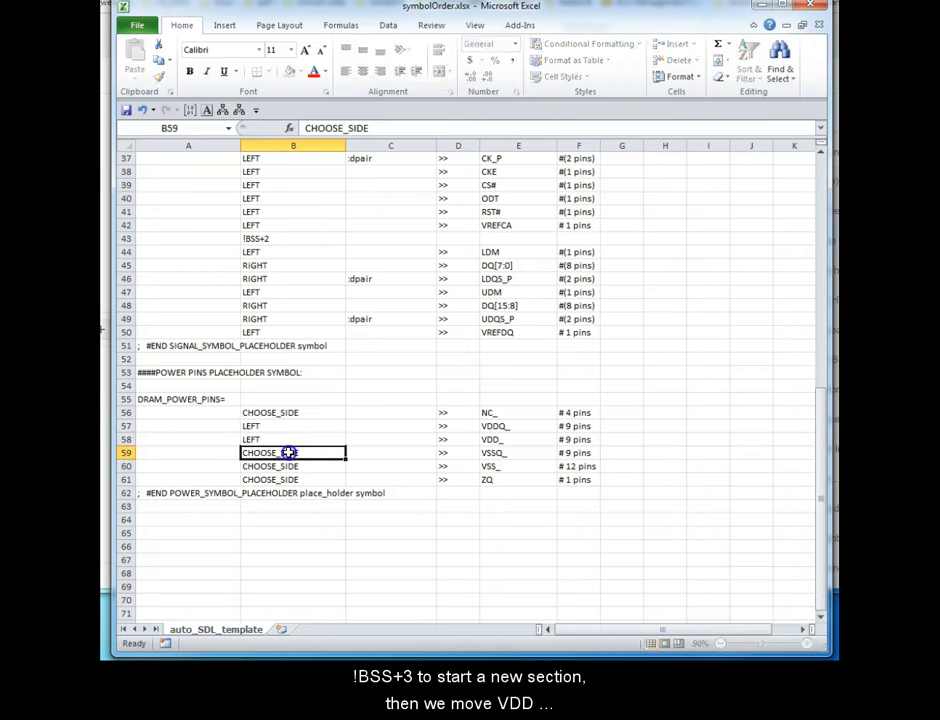
text(RIGHT)
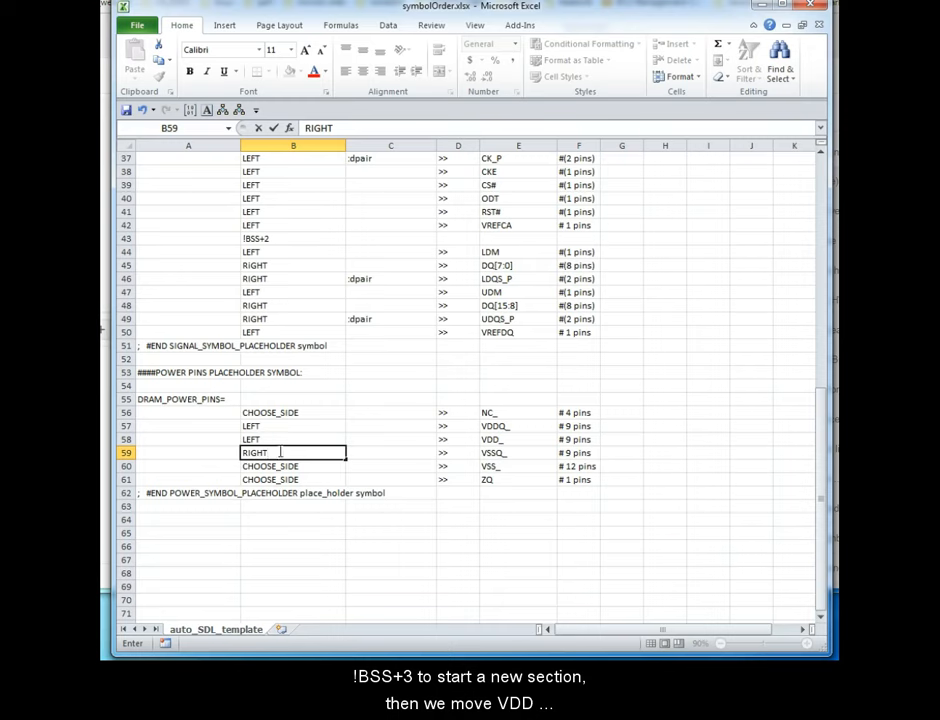
click(270, 466)
text(RIGHT)
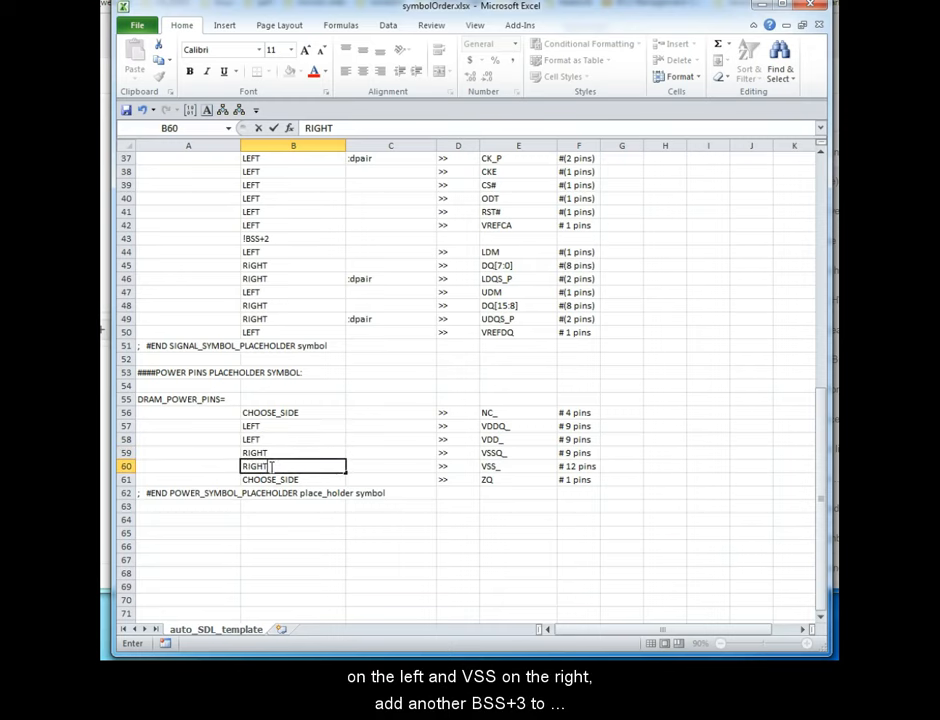
key(Return)
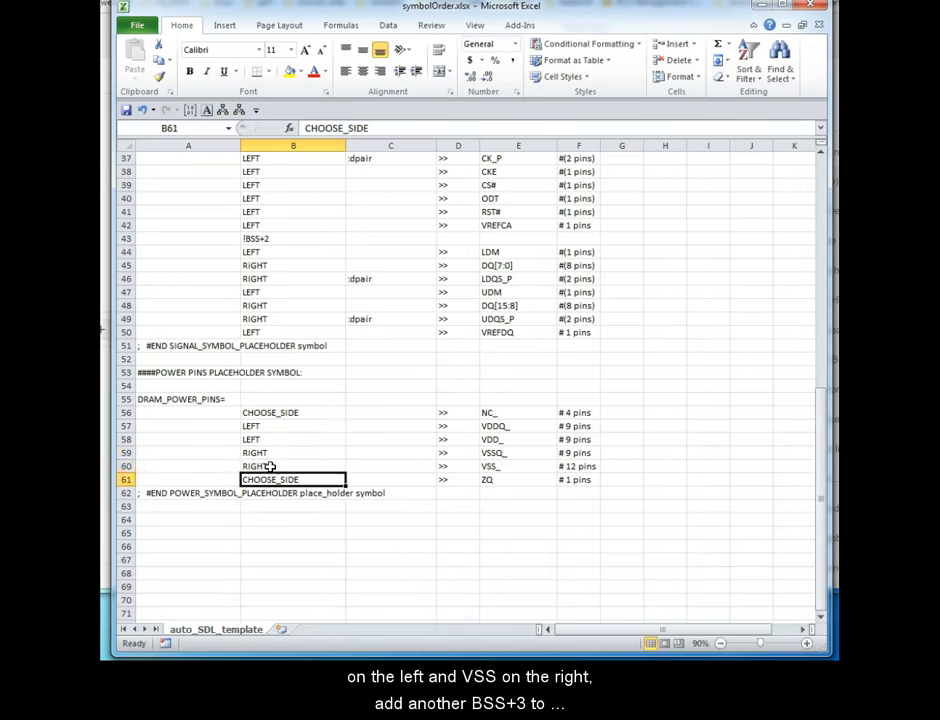
Move the VSSQ_ row to directly below the VDDQ_ row.
click(125, 453)
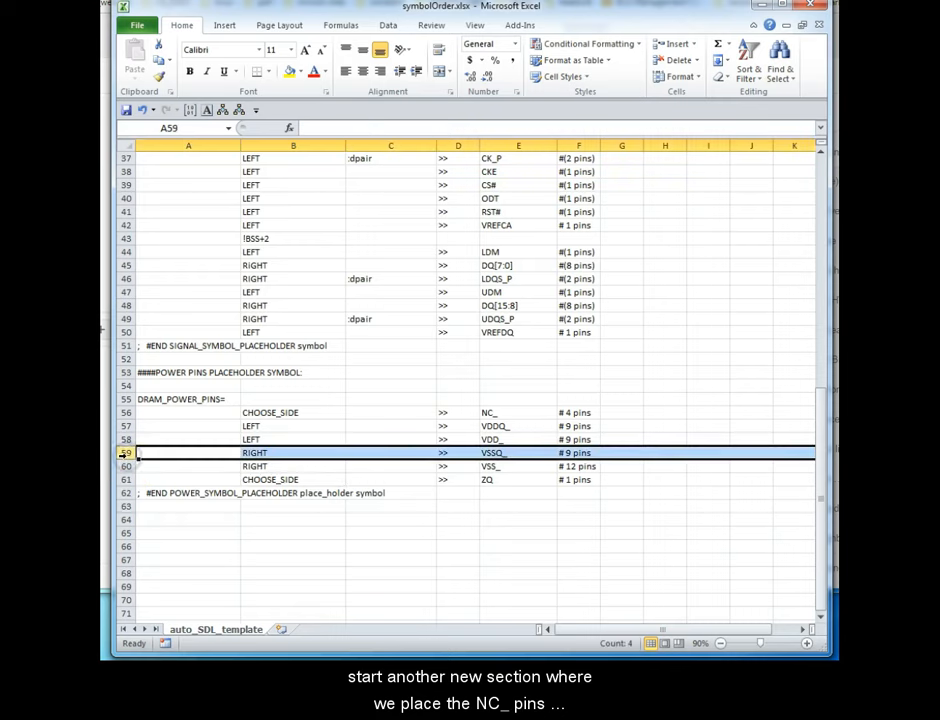
key(ctrl+x)
right_click(125, 439)
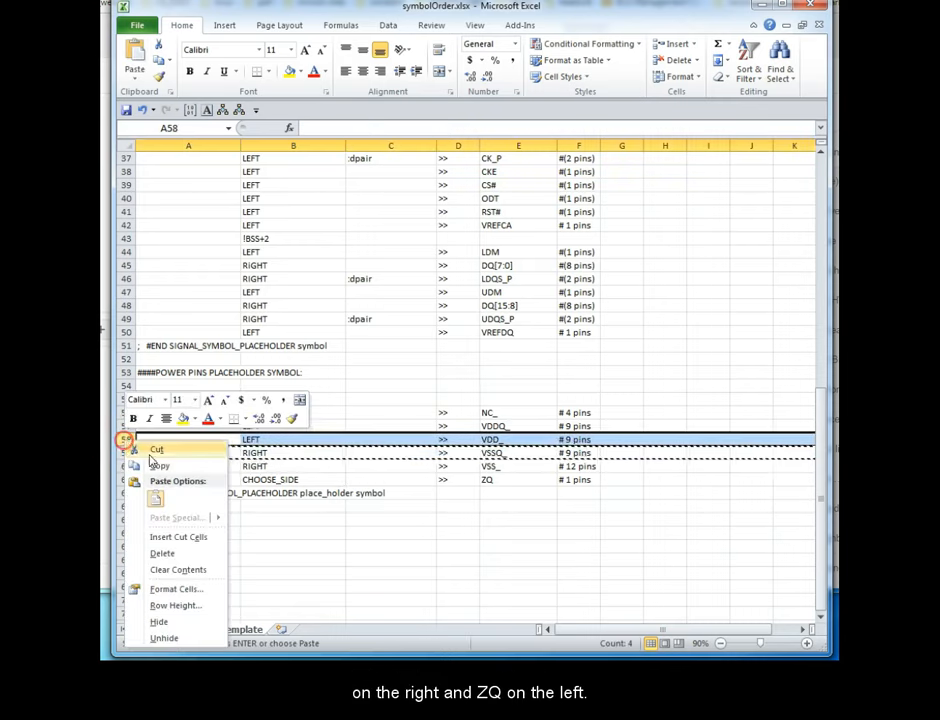
click(172, 538)
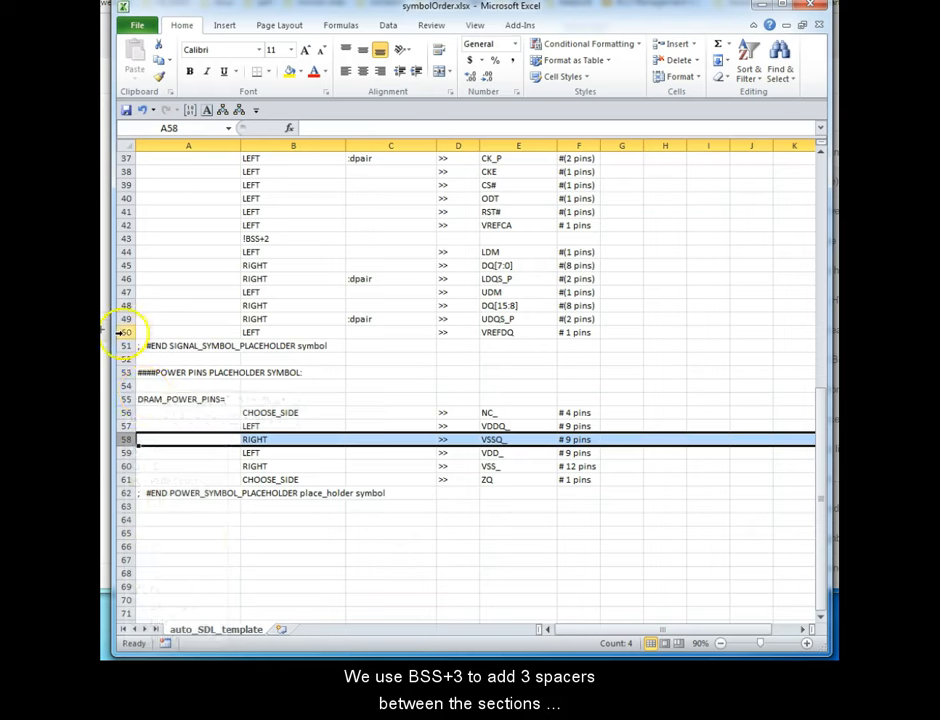
Insert a copy of the !BSS+2 row directly above the VDD_ row and change the copy to !BSS+3.
click(122, 238)
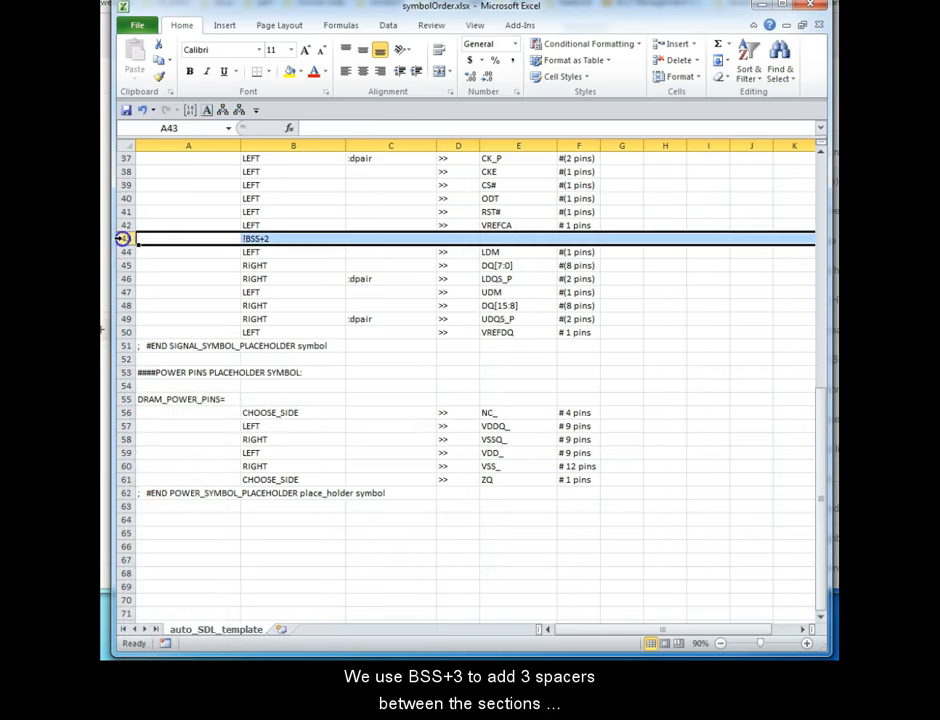
key(ctrl+c)
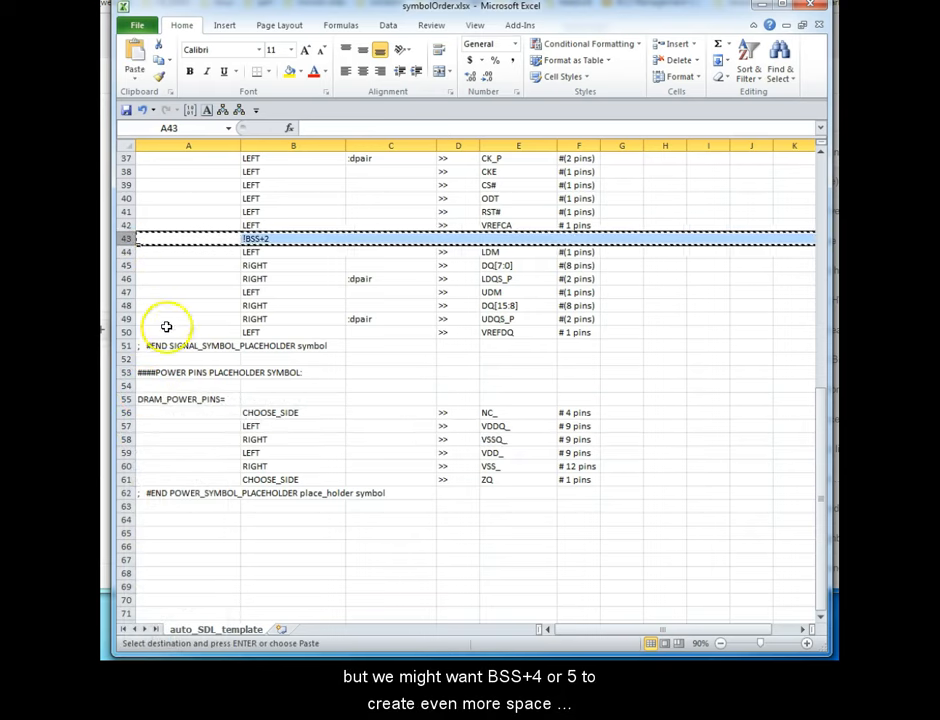
click(127, 453)
right_click(127, 453)
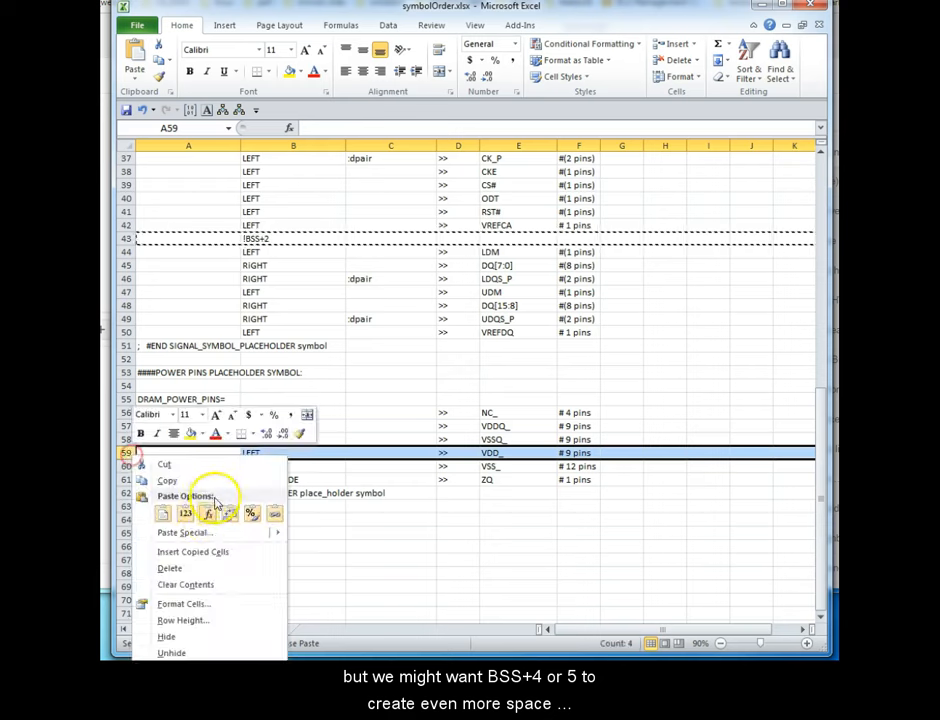
click(198, 549)
click(280, 452)
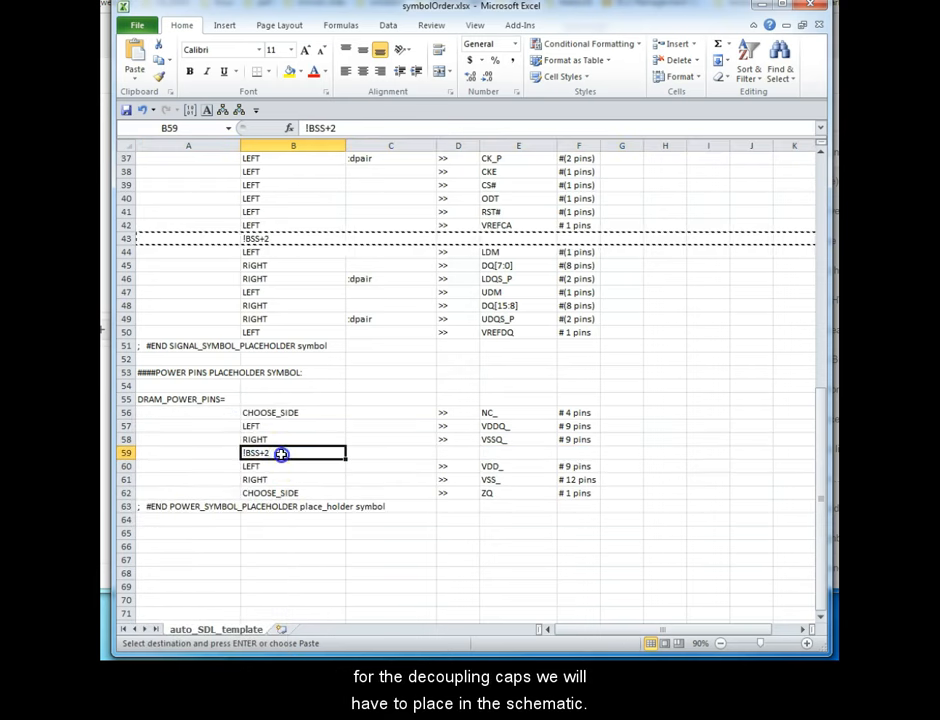
click(343, 126)
key(BackSpace)
text(3)
key(Return)
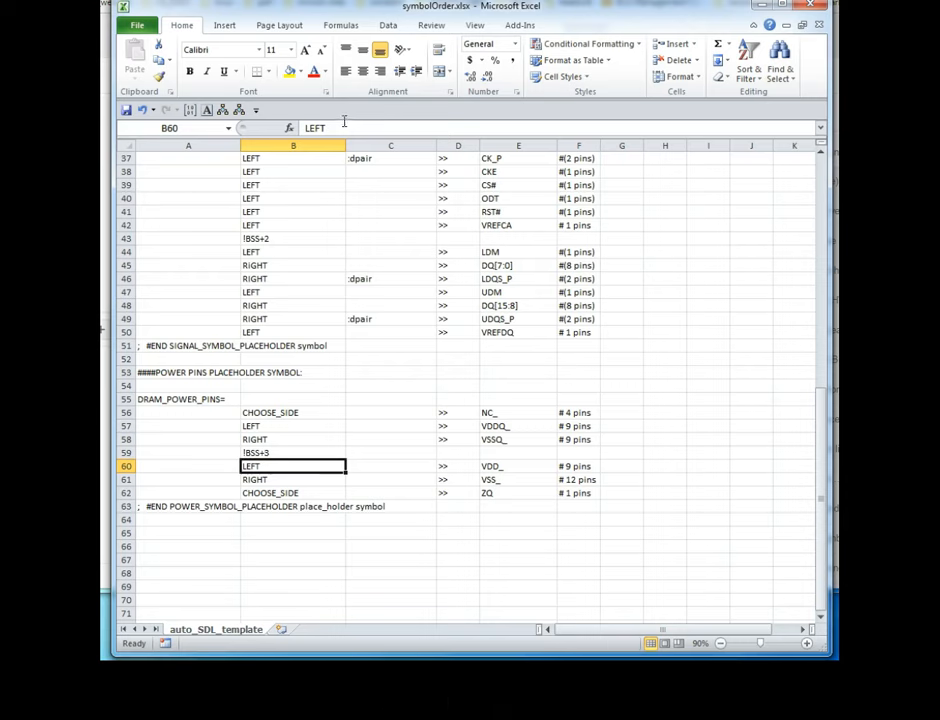
Insert a copy of the !BSS+3 row directly above the ZQ row.
click(127, 453)
key(ctrl+c)
right_click(127, 493)
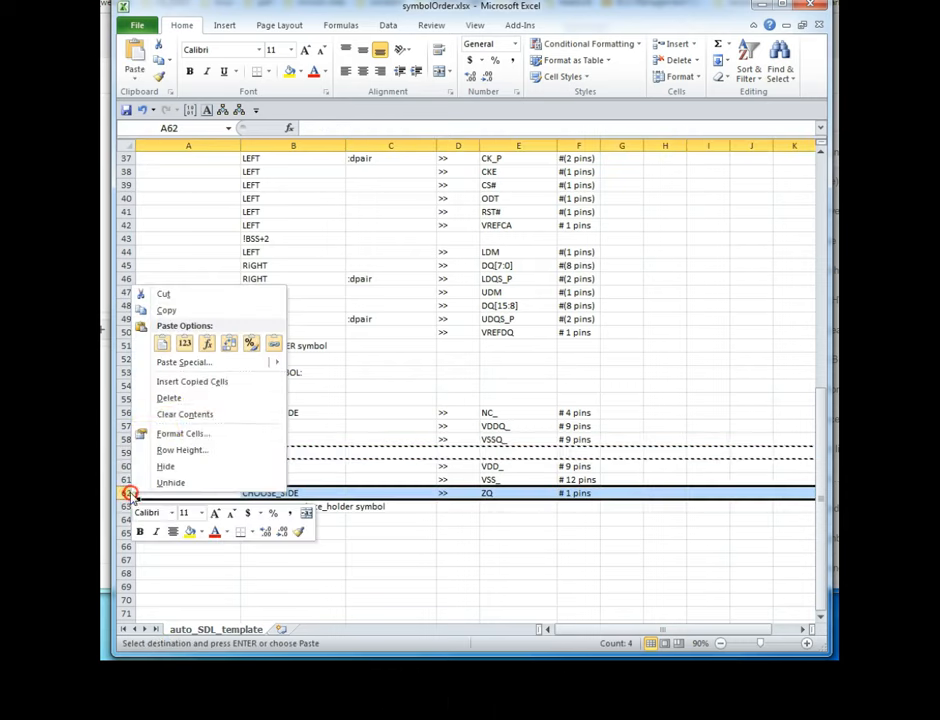
click(199, 382)
click(272, 492)
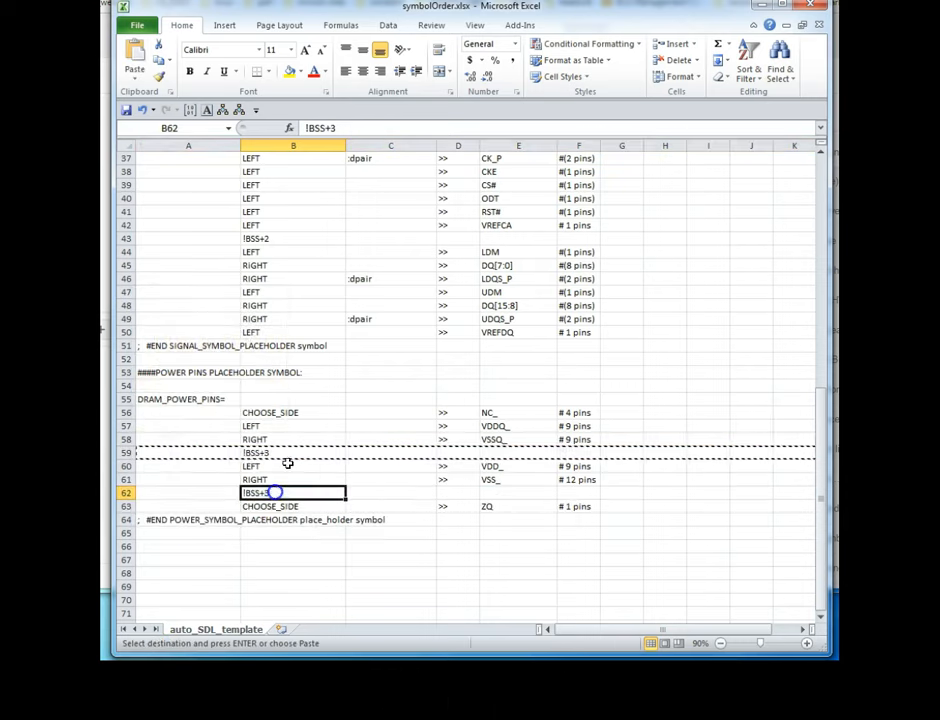
Set the NC_ row's side to RIGHT and move the row to directly above the ZQ row.
click(272, 412)
text(RIH)
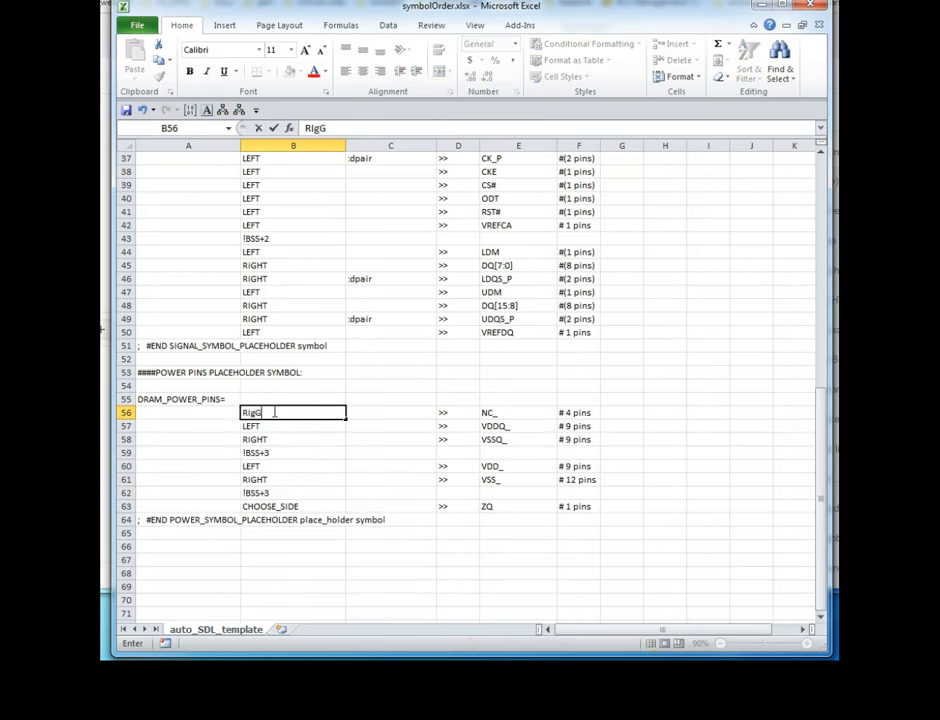
text(HT)
key(Return)
click(126, 412)
key(ctrl+x)
right_click(126, 506)
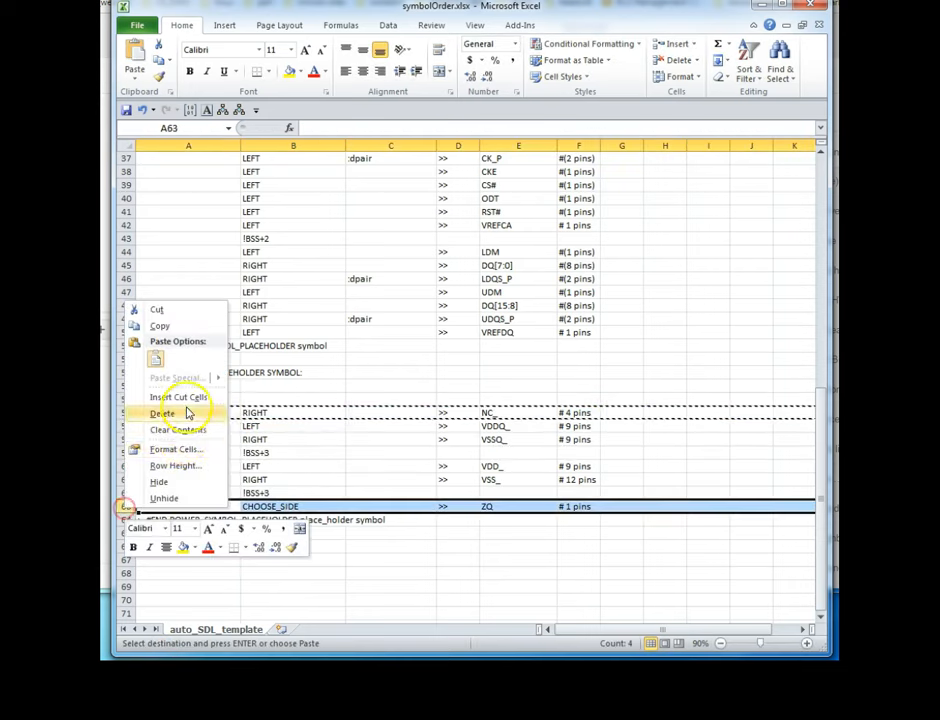
click(178, 397)
Set the side of the ZQ row to LEFT.
click(272, 506)
text(LEFT)
key(Return)
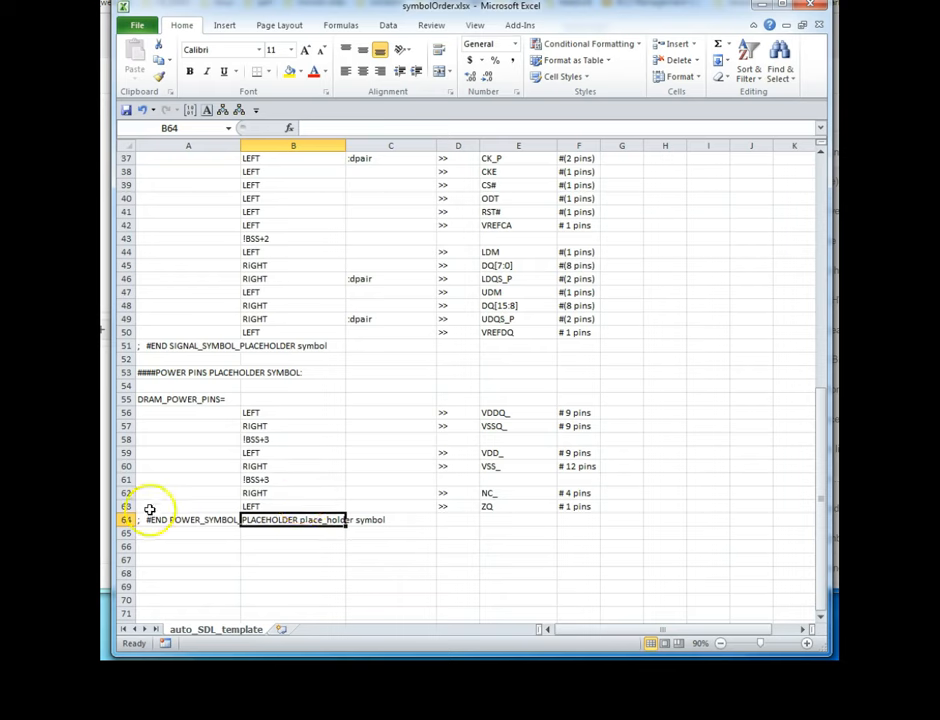
Rename the auto_SDL_template worksheet to symbo_order.
double_click(240, 630)
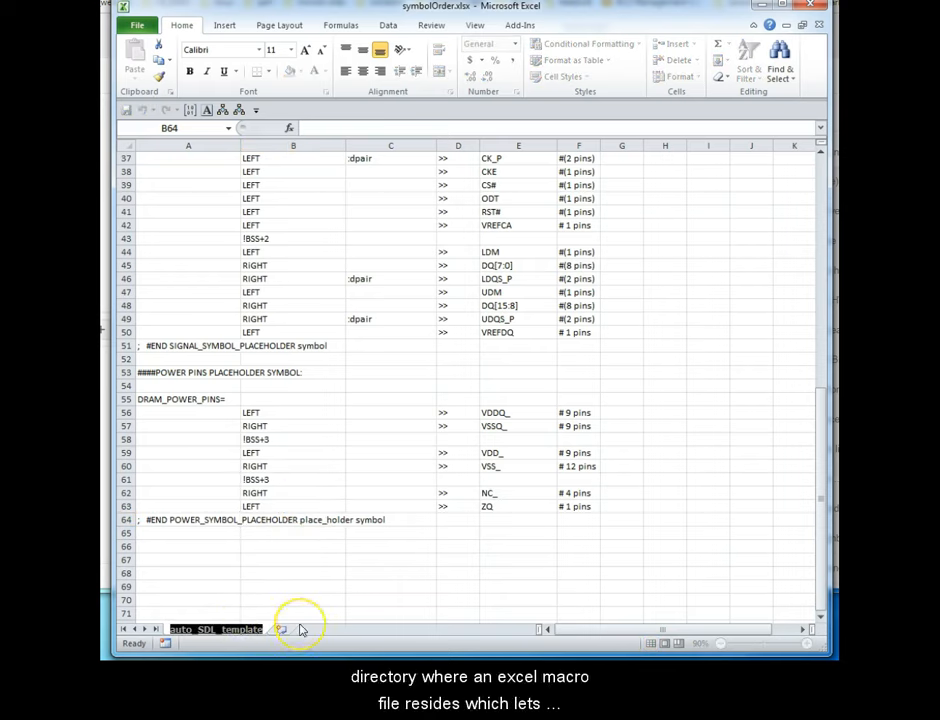
text(symbol_)
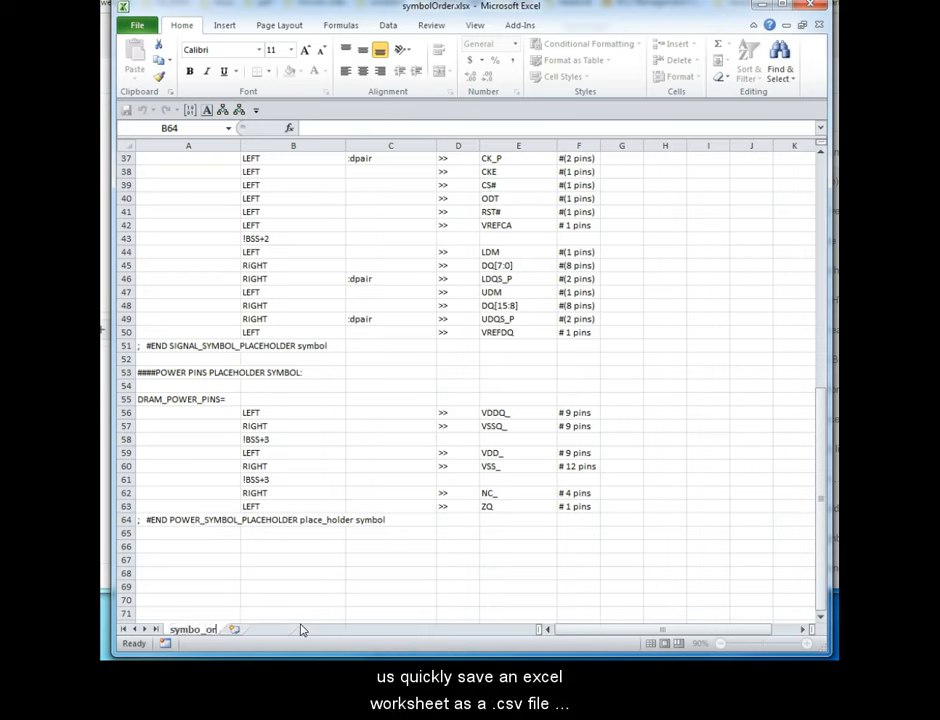
text(order)
key(Return)
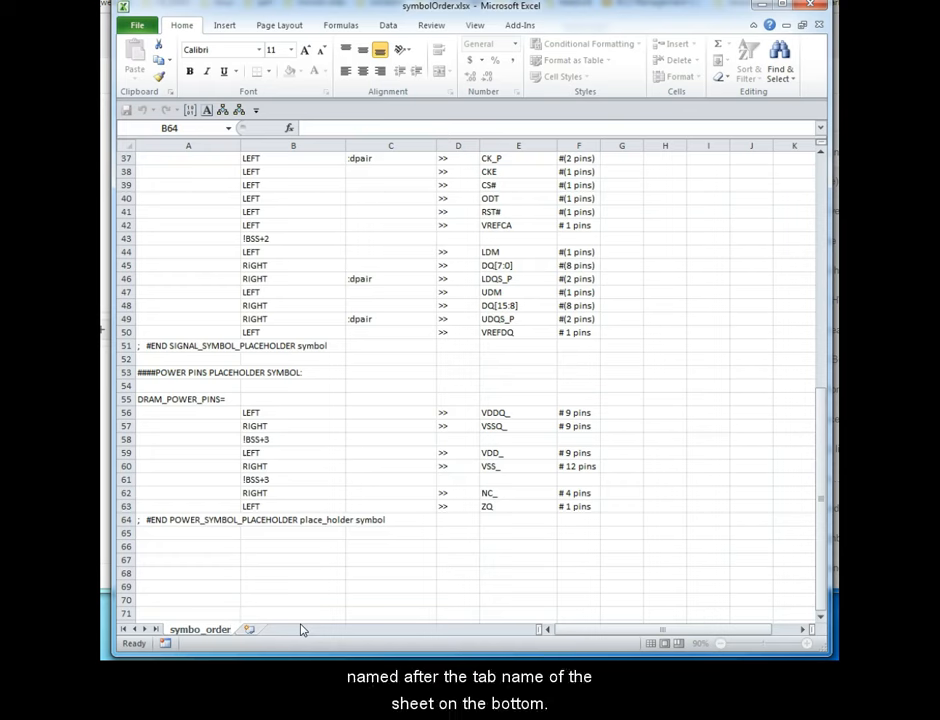
Export the symbo_order worksheet as a CSV file, keeping the default file name and path.
click(191, 111)
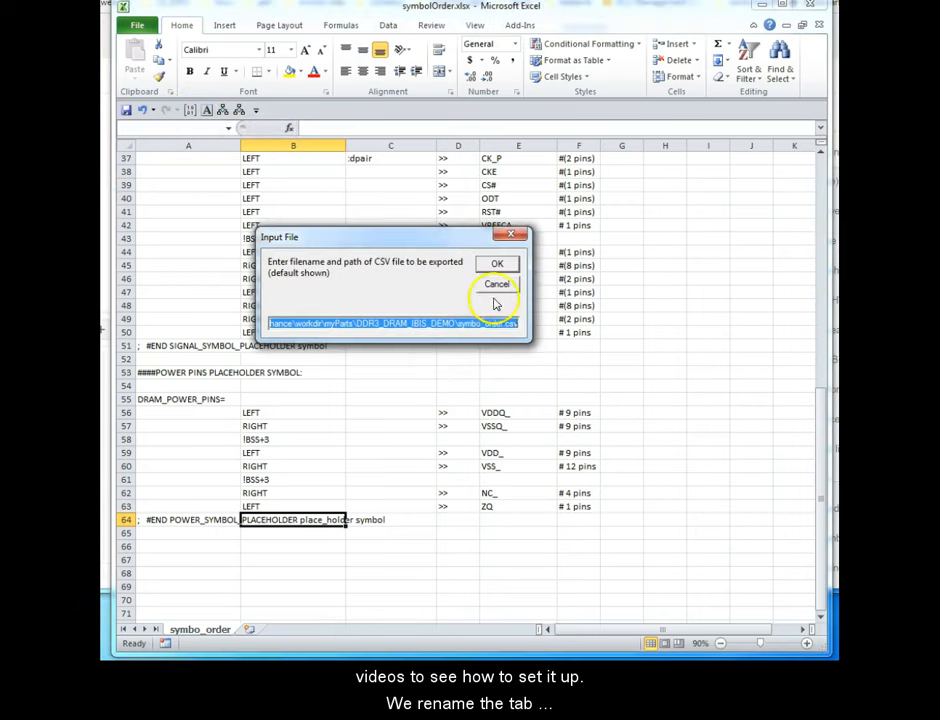
click(499, 267)
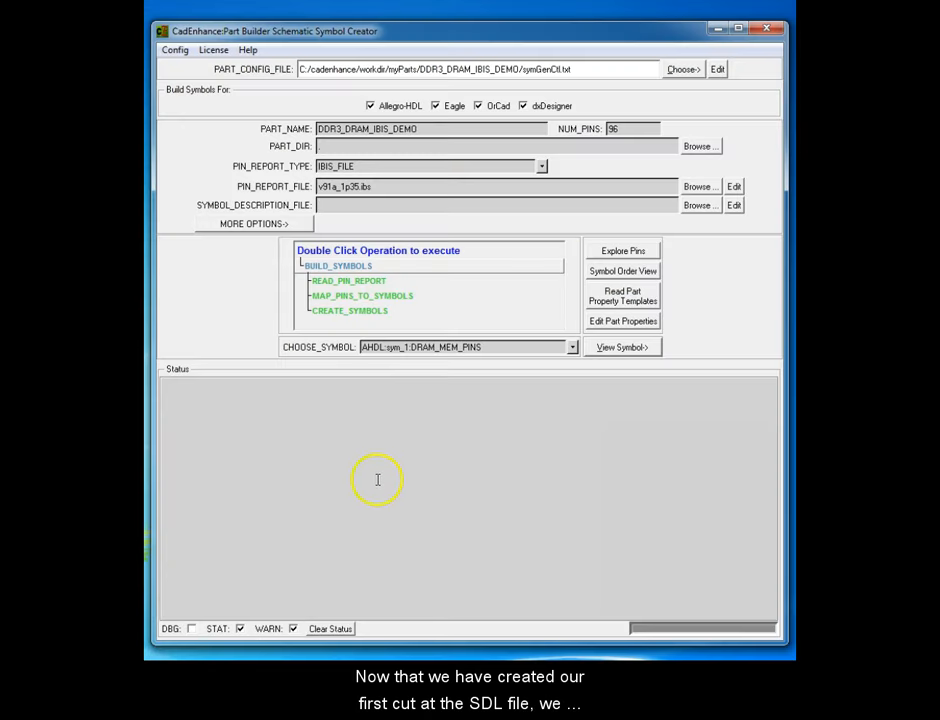
In Part Builder, set symbol_order.csv as the symbol description file and run the BUILD_SYMBOLS operation.
click(697, 205)
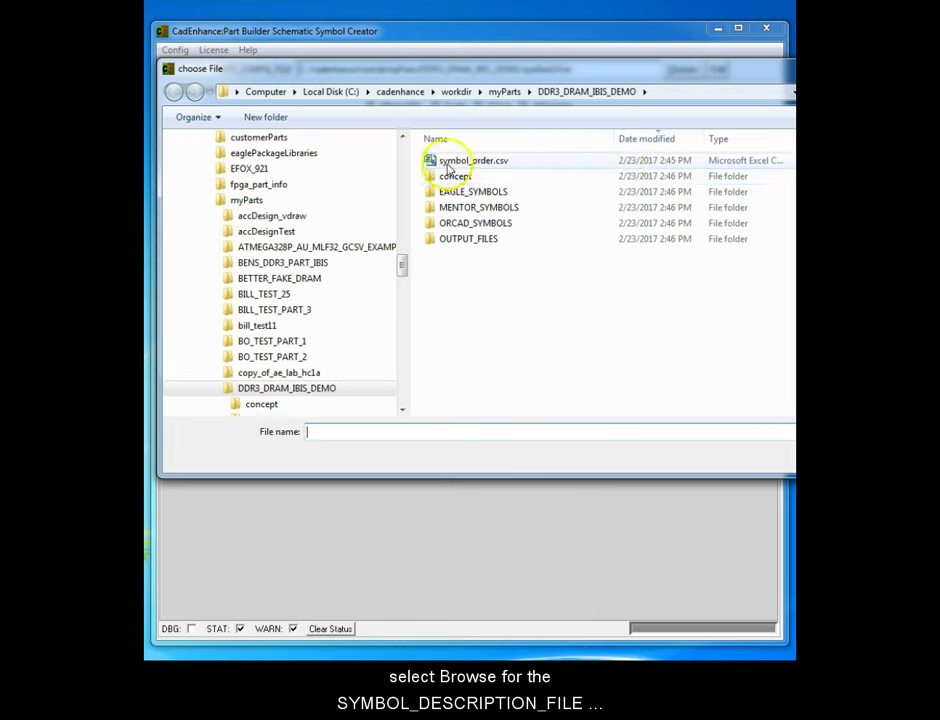
click(477, 161)
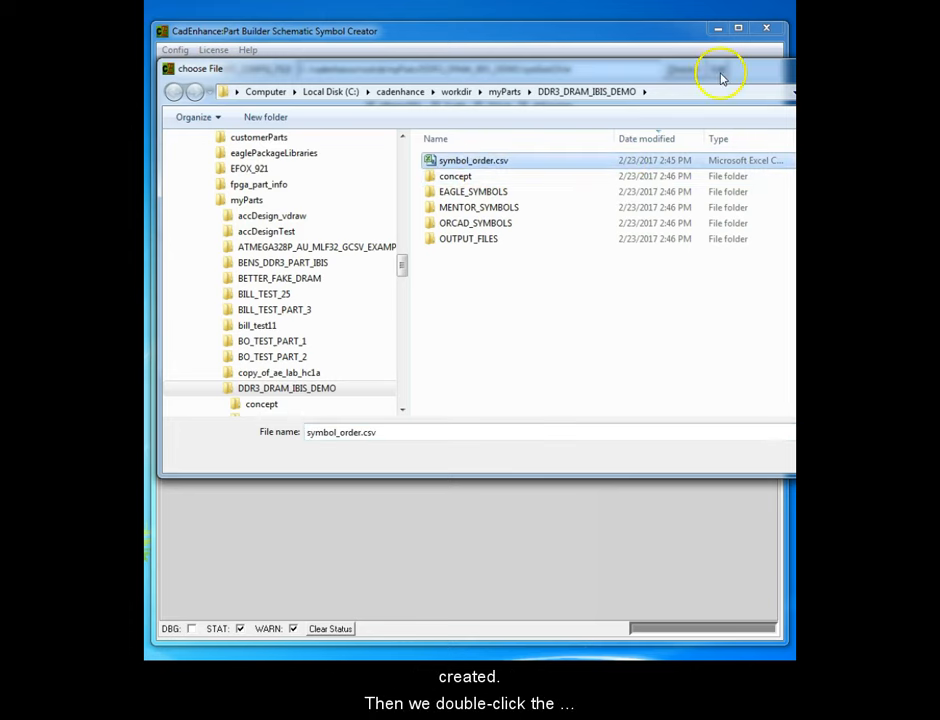
drag(722, 77, 579, 76)
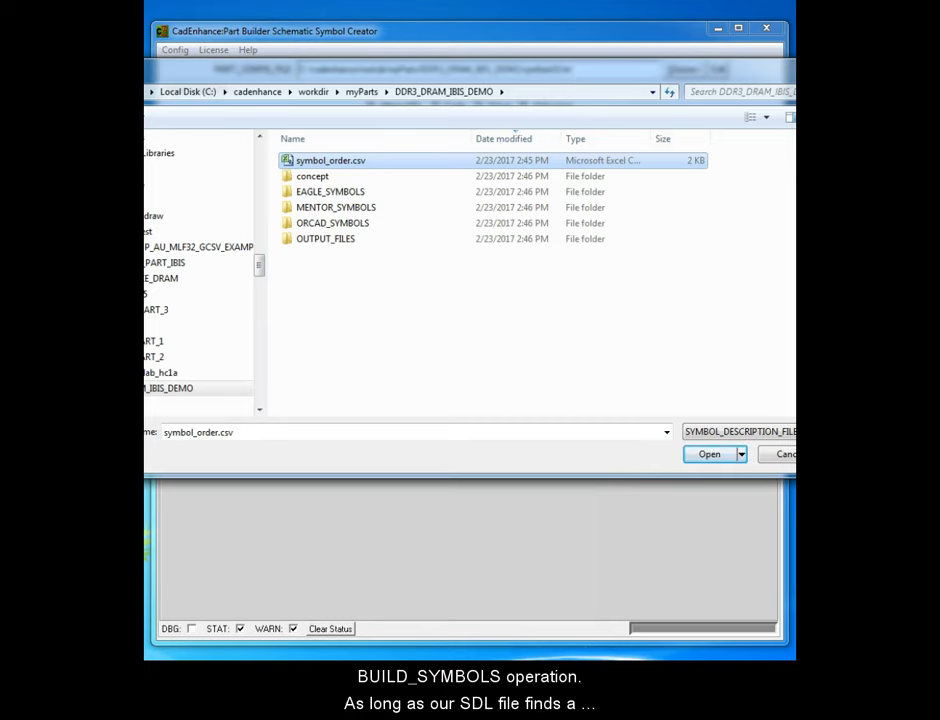
click(708, 454)
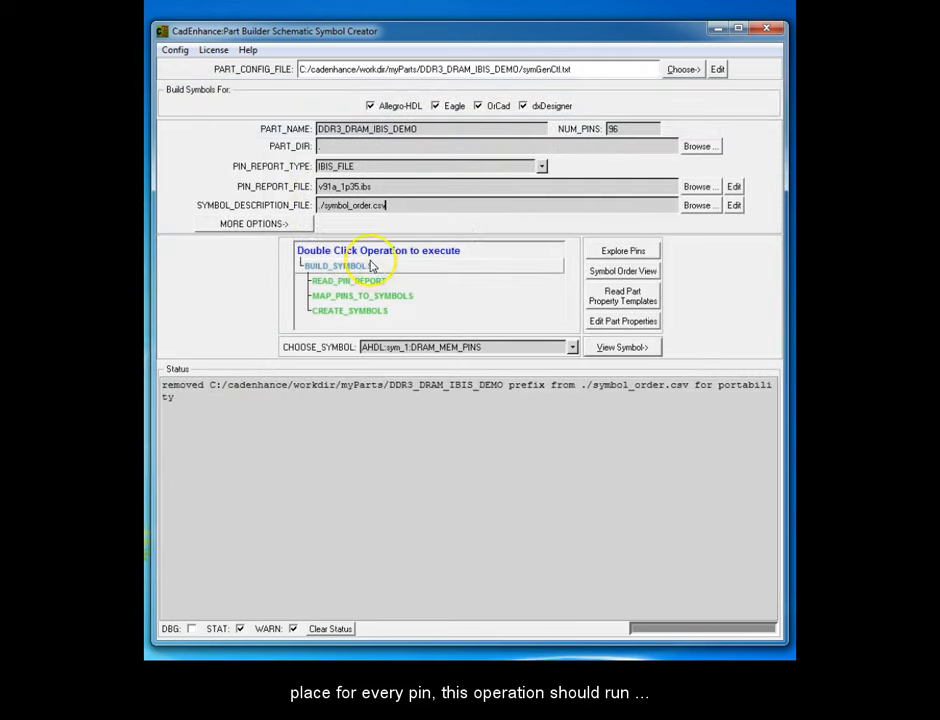
double_click(369, 265)
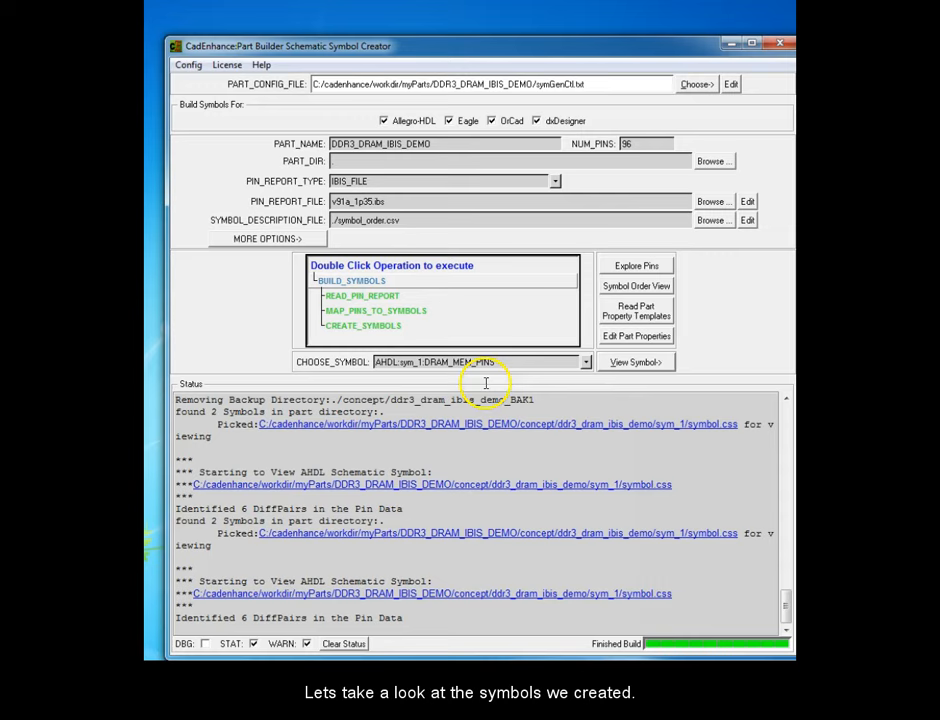
View the DRAM_MEM_PINS symbol in the AllegroHDL viewer at 80 zoom and examine its pin layout.
click(645, 365)
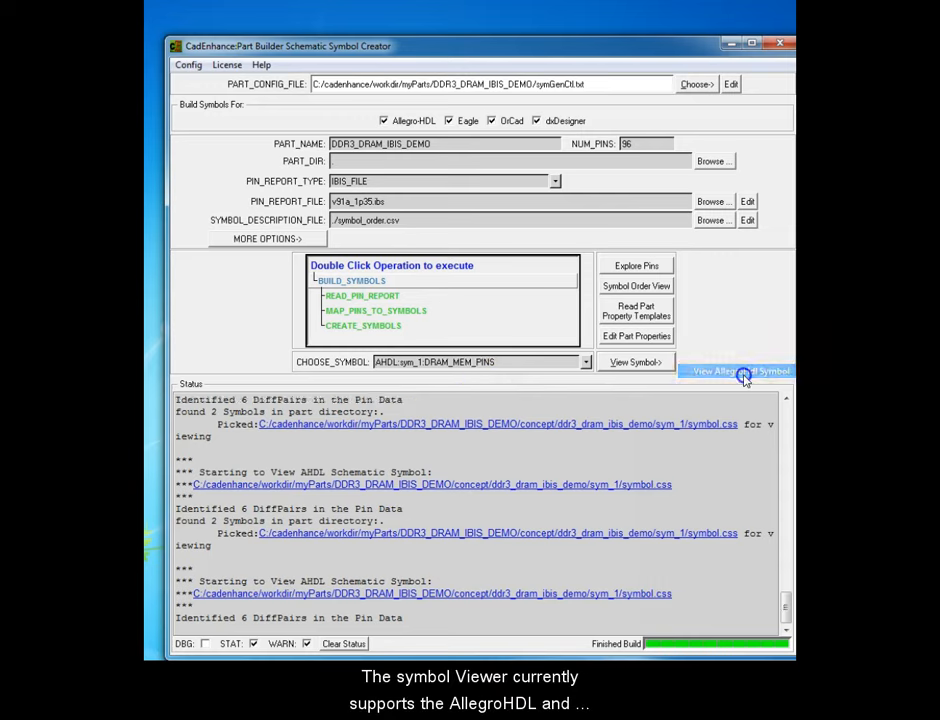
click(742, 372)
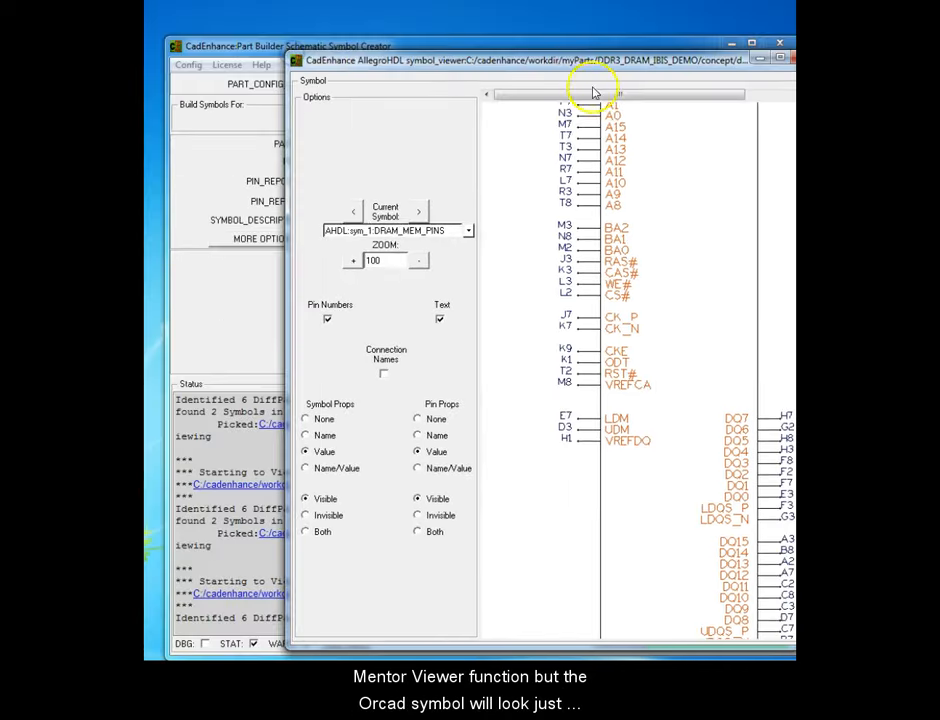
drag(570, 64, 492, 40)
click(341, 241)
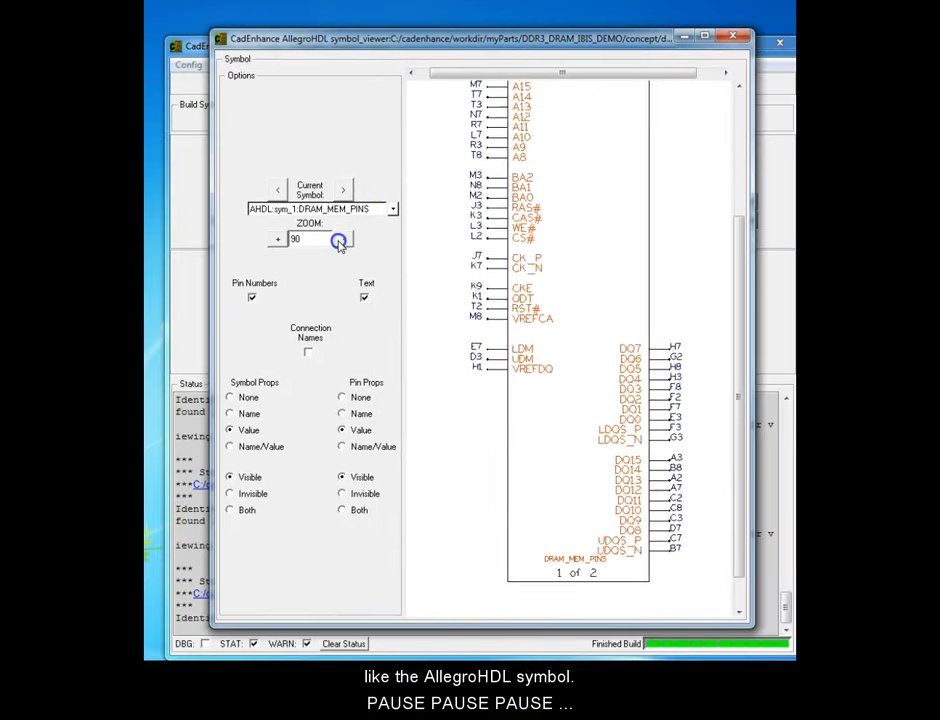
click(741, 330)
drag(742, 285, 742, 252)
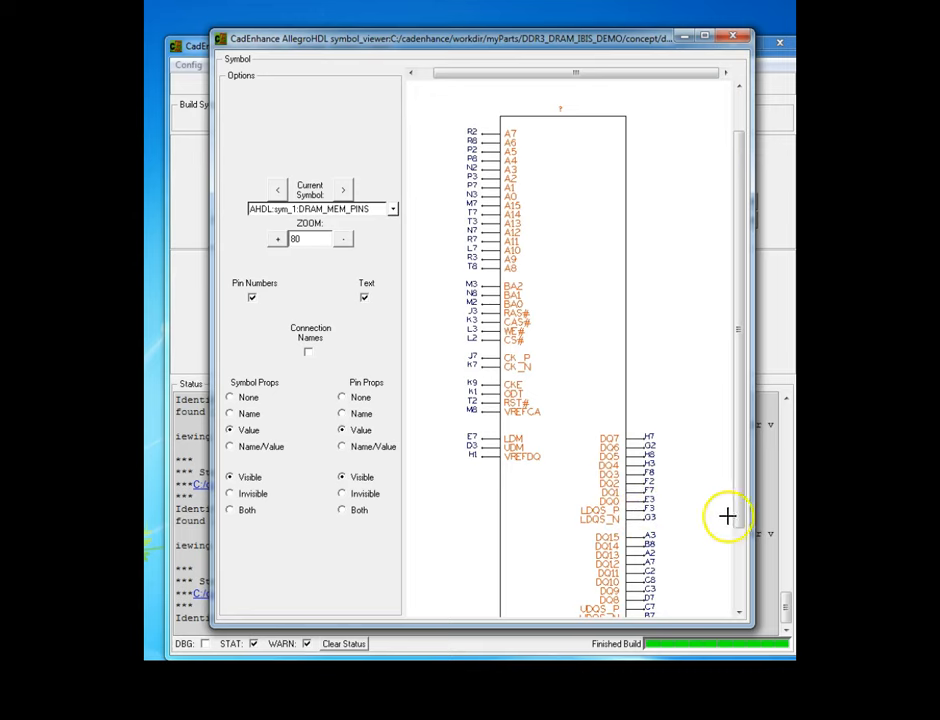
scroll(734, 514, down, 2)
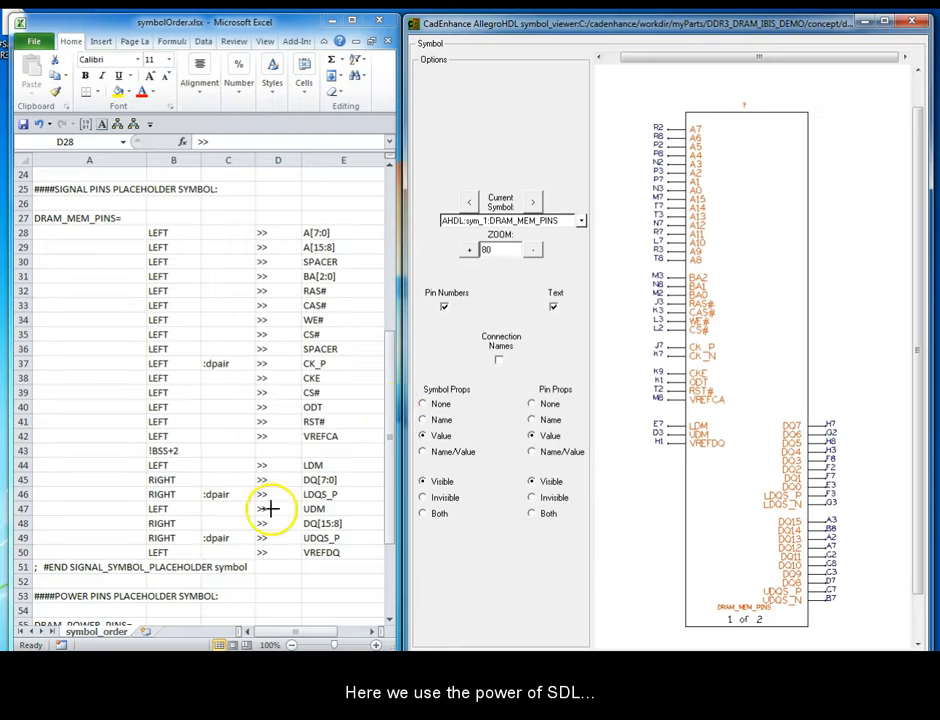
In the symbolOrder workbook, move the A[15:8] row directly above the A[7:0] row.
click(22, 247)
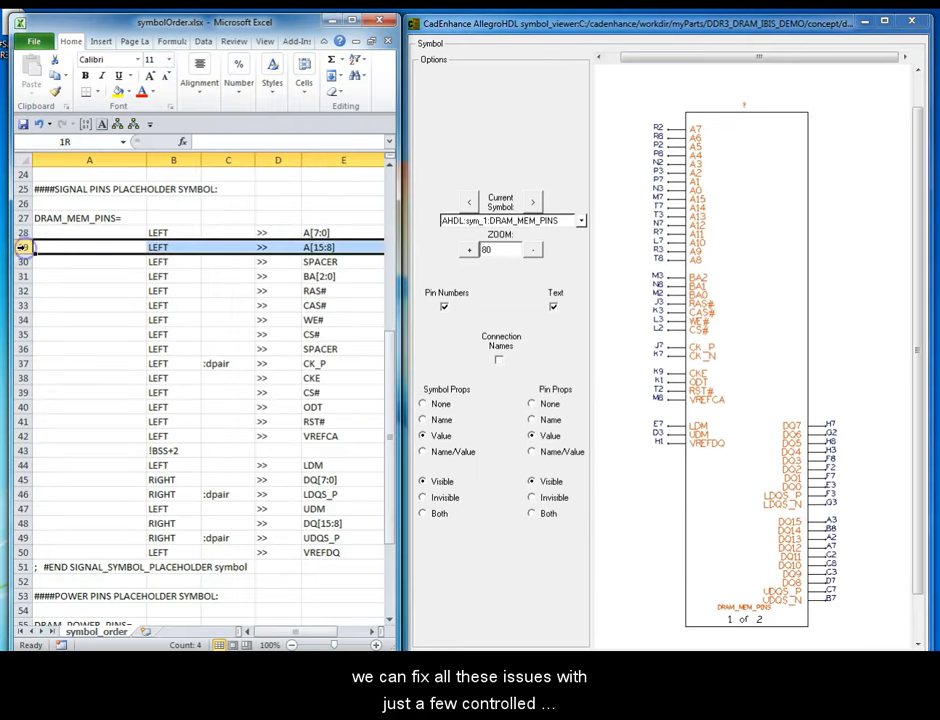
key(ctrl+x)
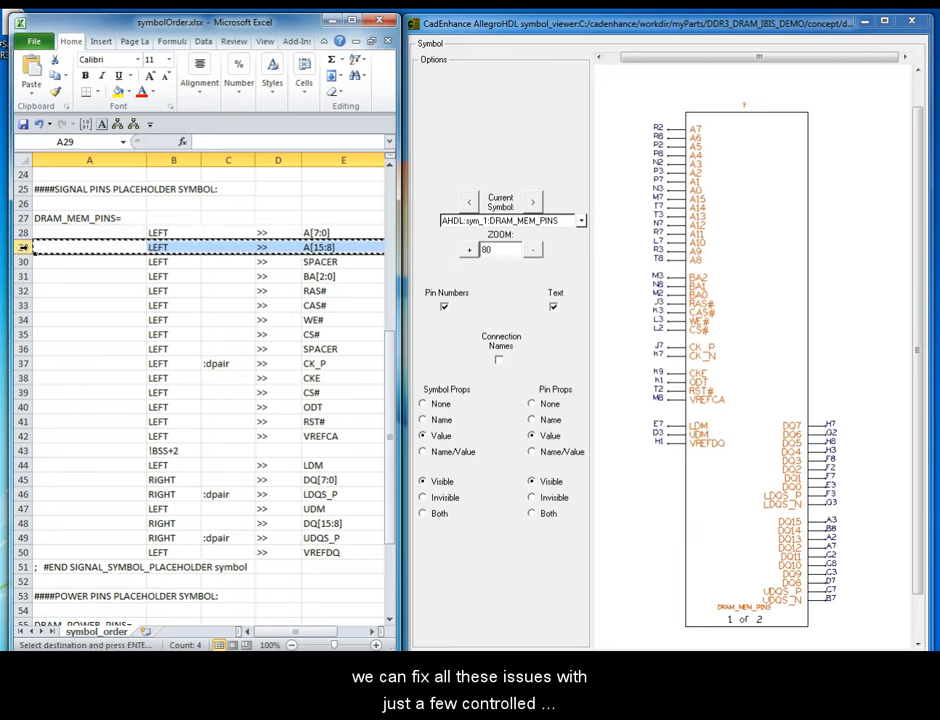
right_click(22, 232)
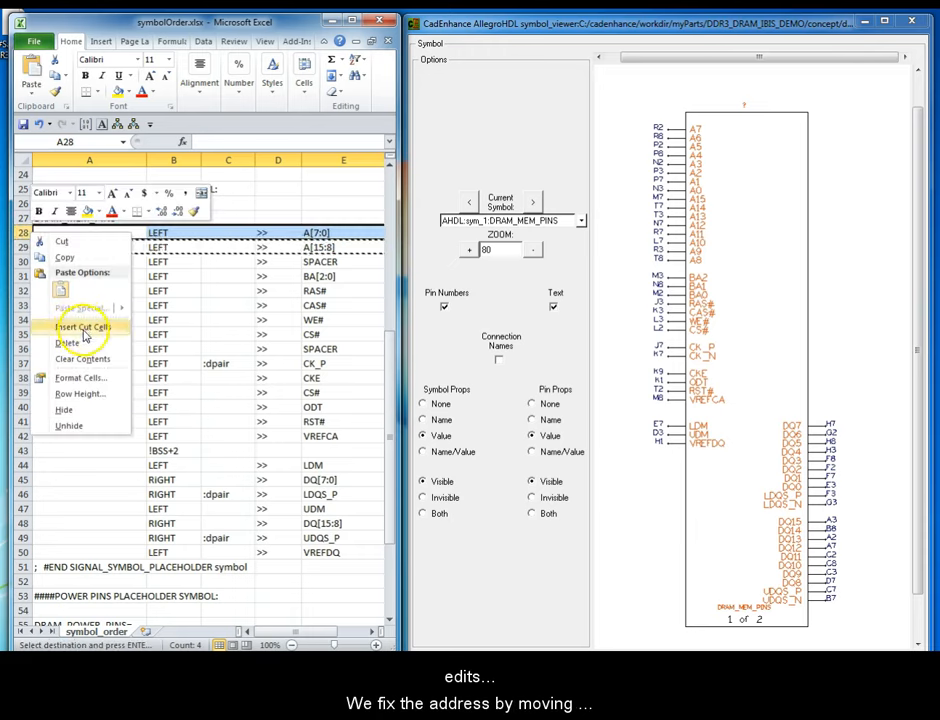
click(82, 327)
Insert copies of the LEFT SPACER row directly above the RAS# row and directly above the VREFCA row.
click(20, 349)
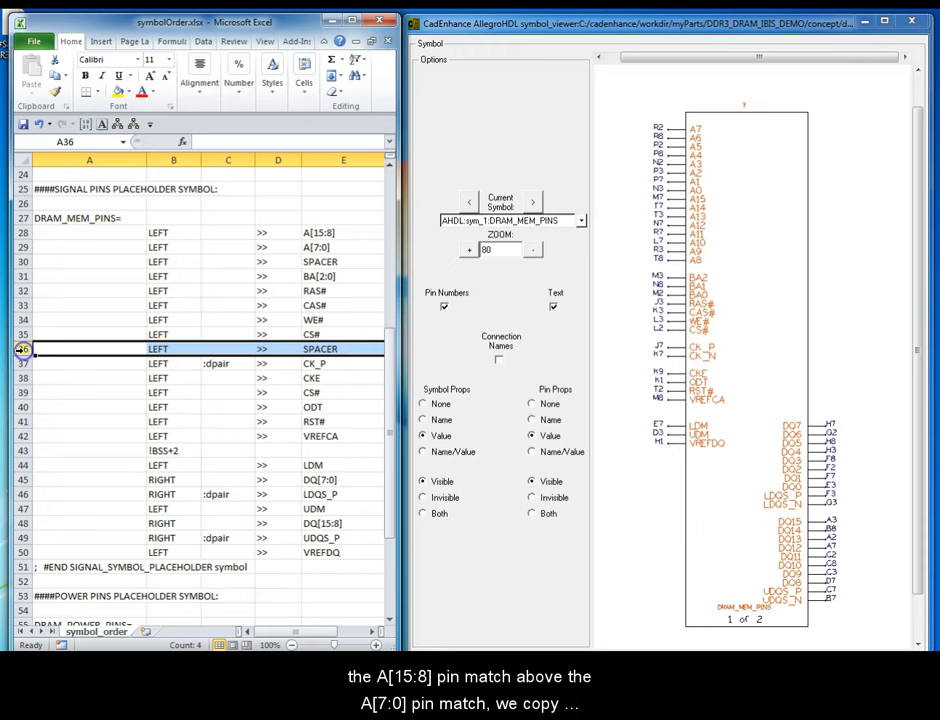
key(ctrl+c)
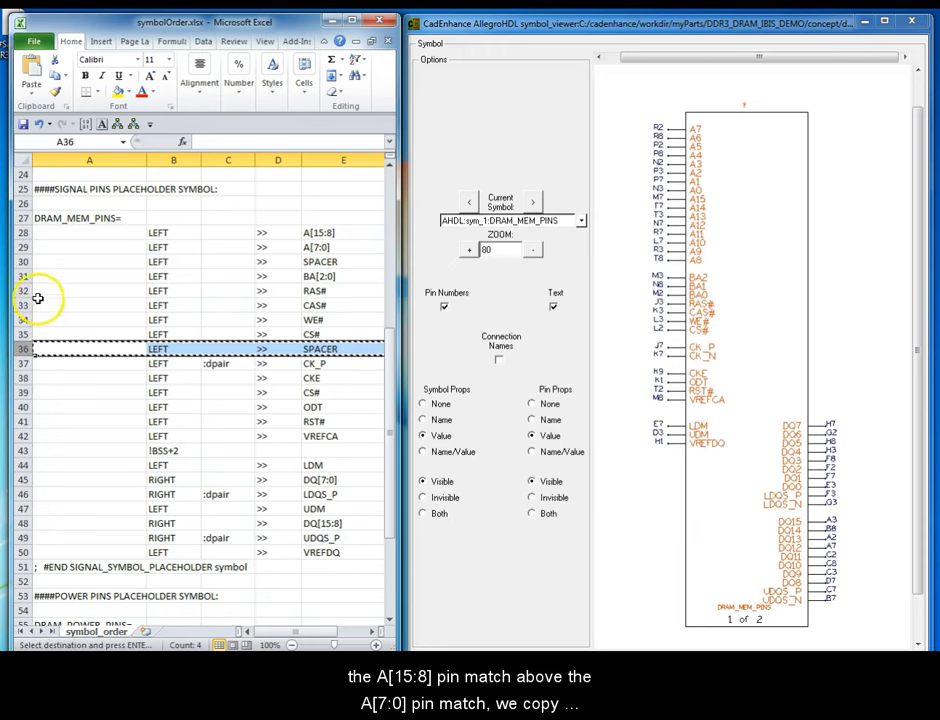
right_click(22, 290)
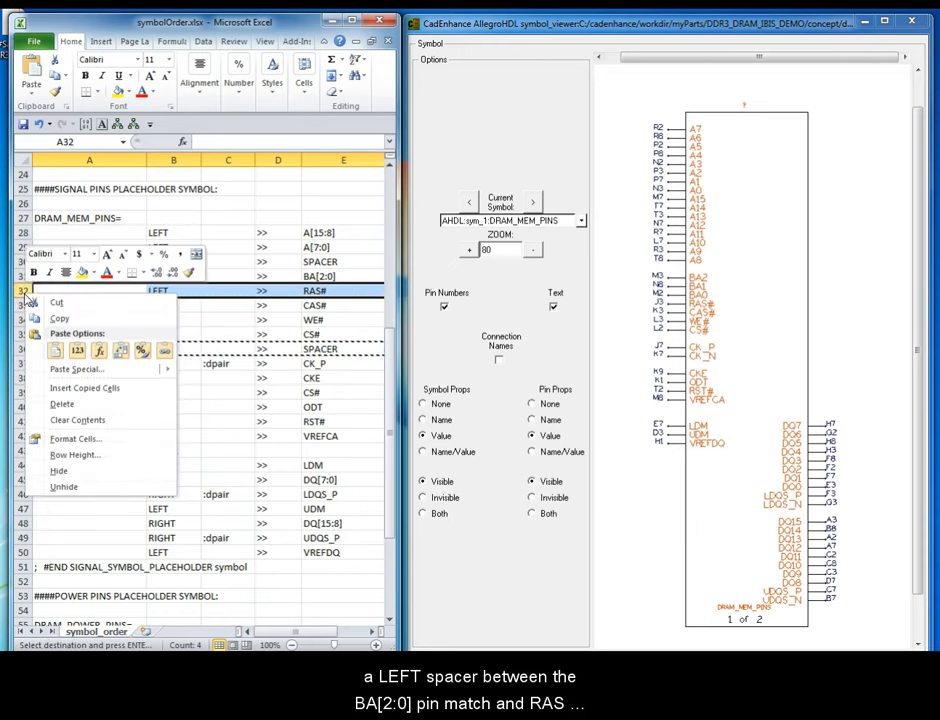
click(94, 393)
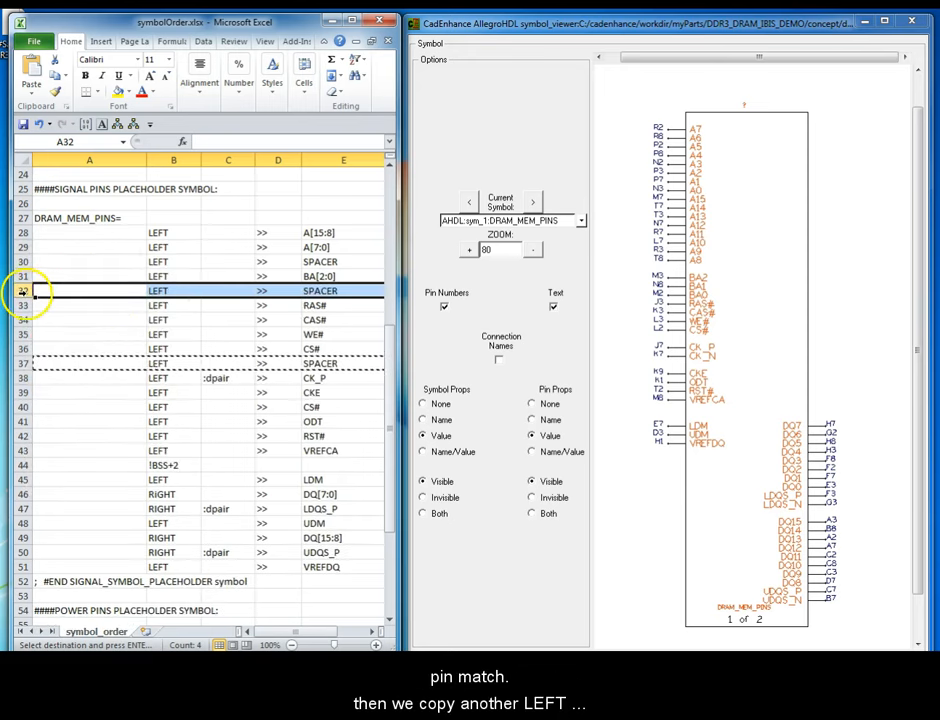
key(ctrl+c)
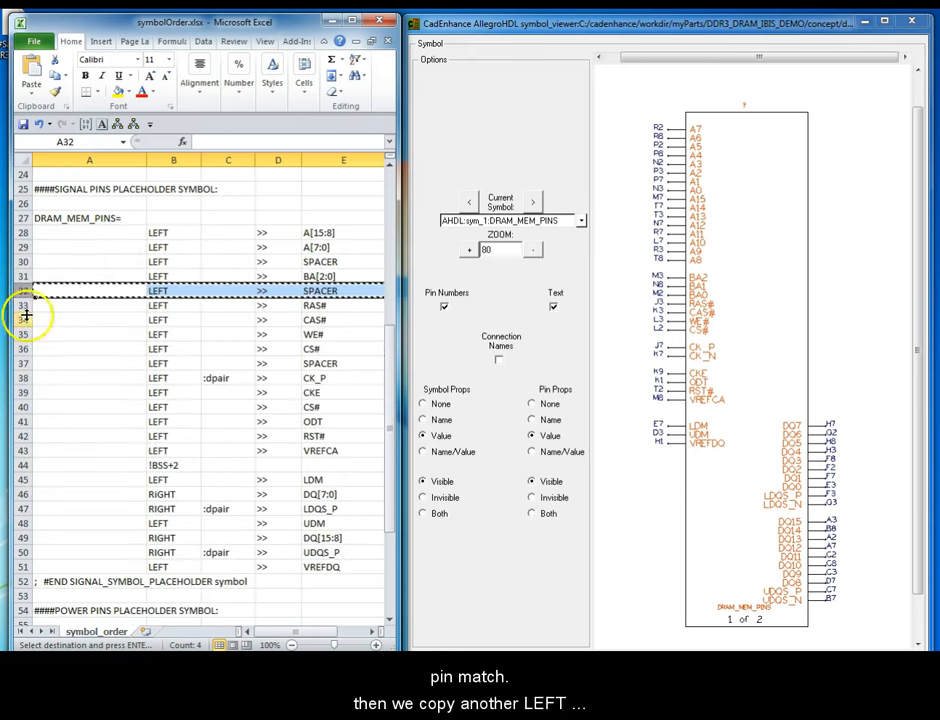
right_click(23, 450)
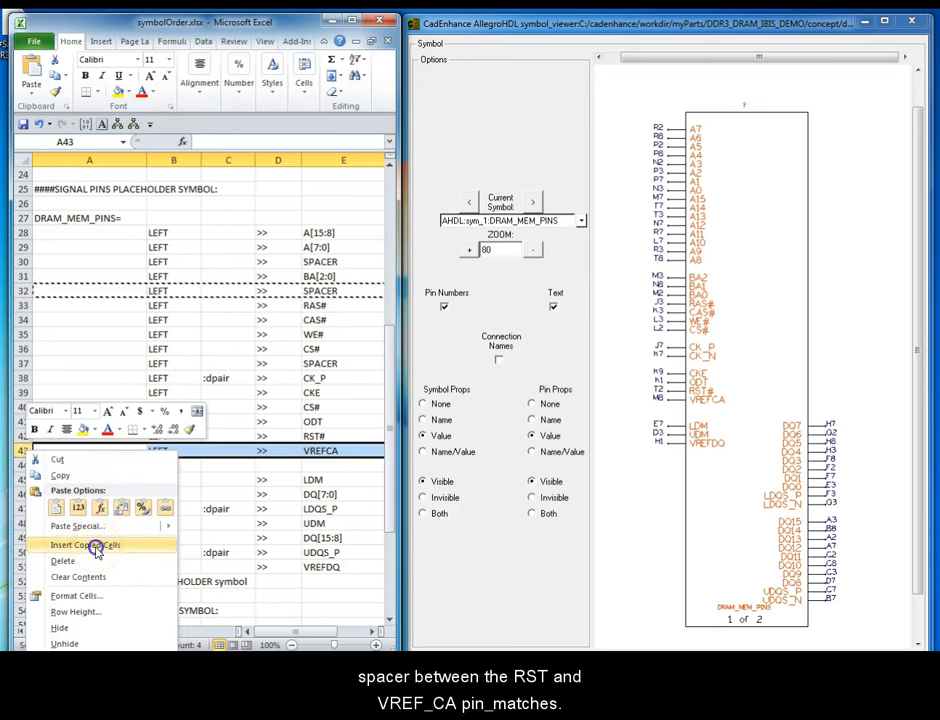
click(95, 547)
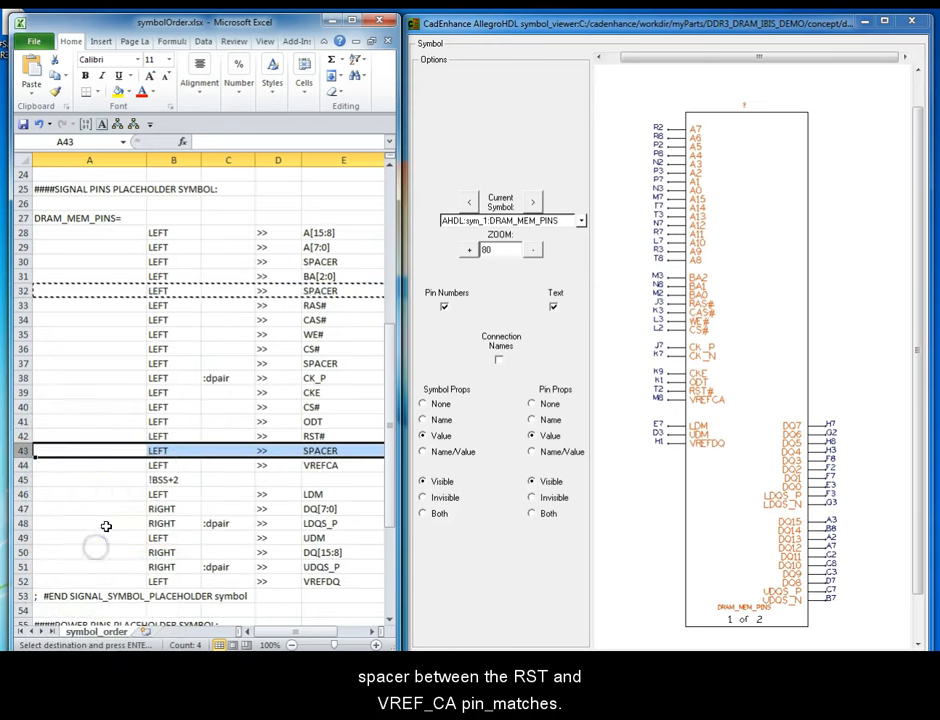
Insert a copy of the !BSS+2 row directly above the UDM row.
click(23, 479)
key(ctrl+c)
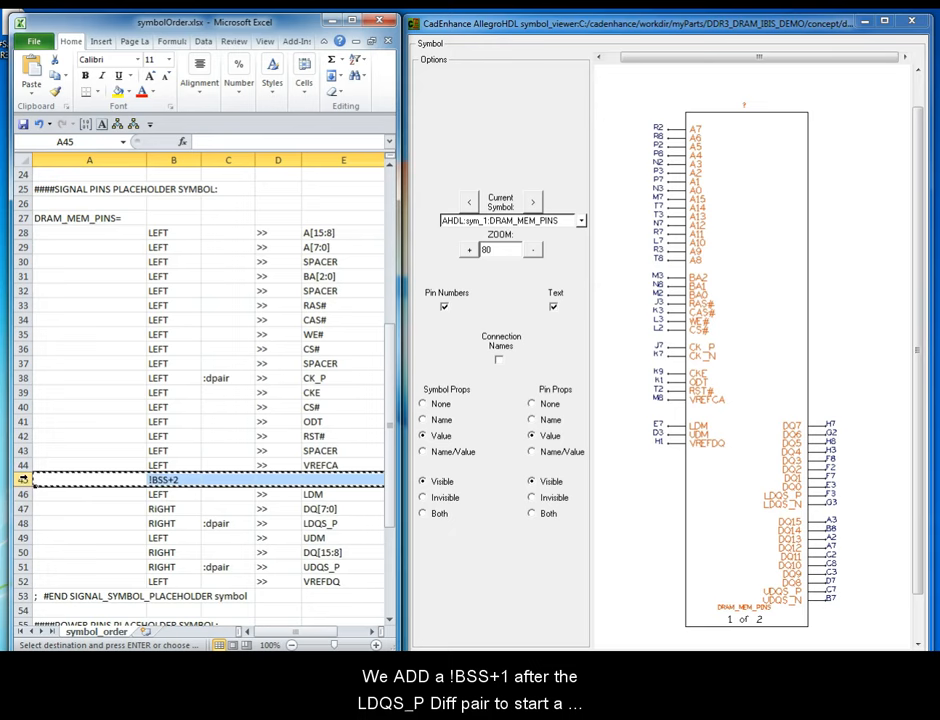
right_click(22, 538)
click(90, 433)
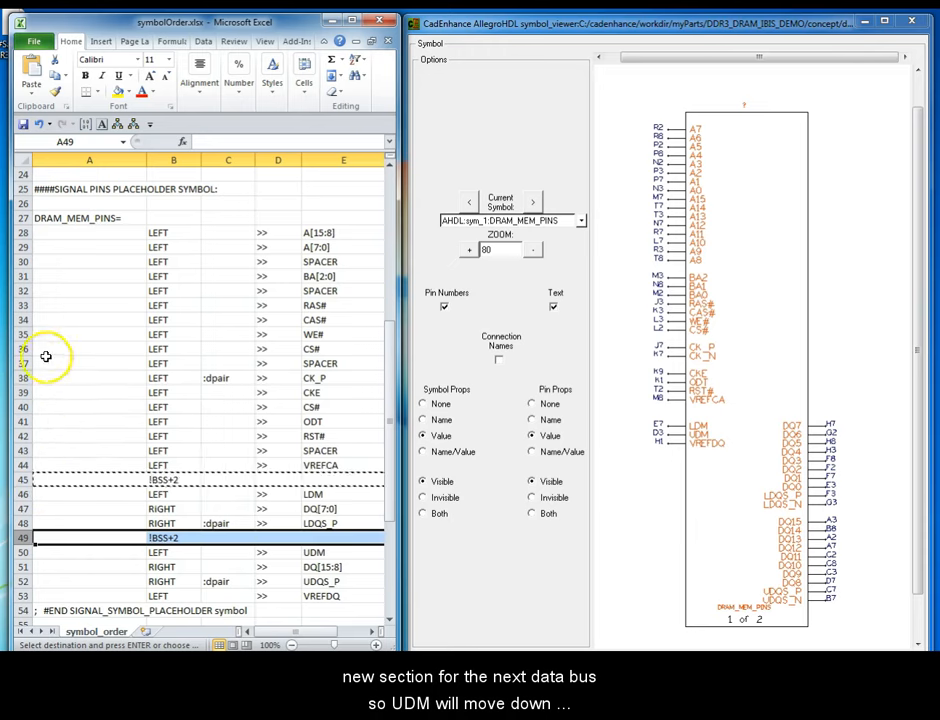
Insert a copy of the SPACER row between DQ[7:0] and LDQS_P and set its side to RIGHT.
click(13, 291)
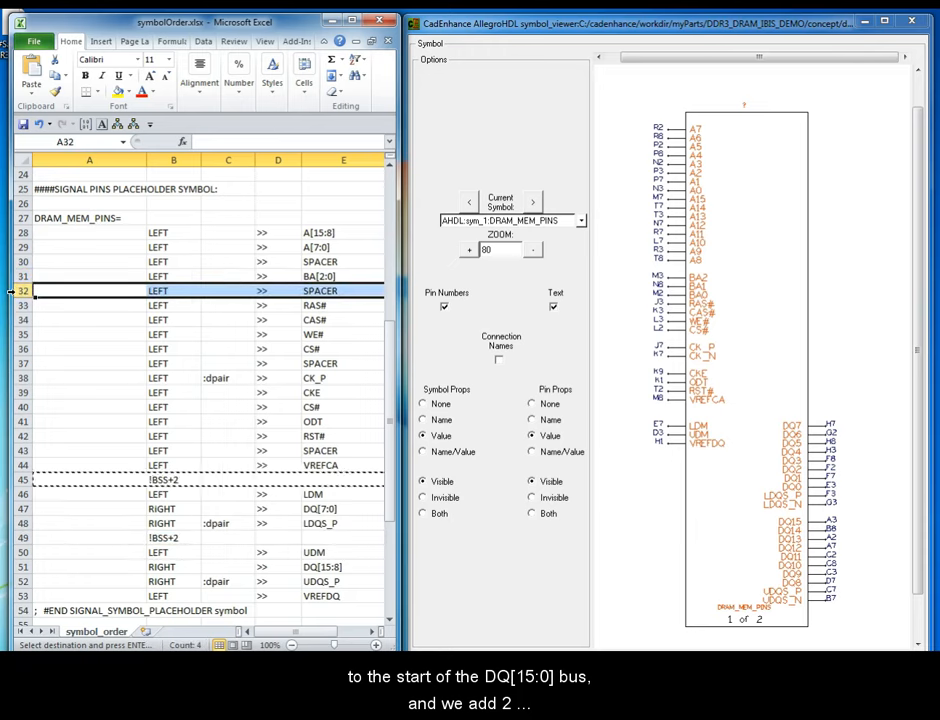
key(ctrl+c)
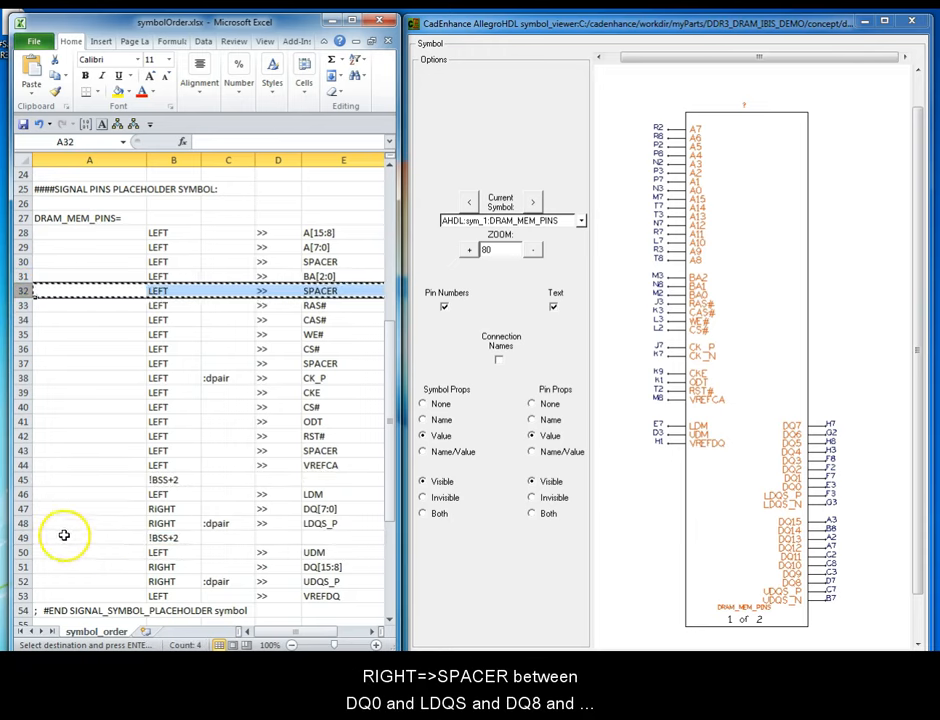
right_click(22, 523)
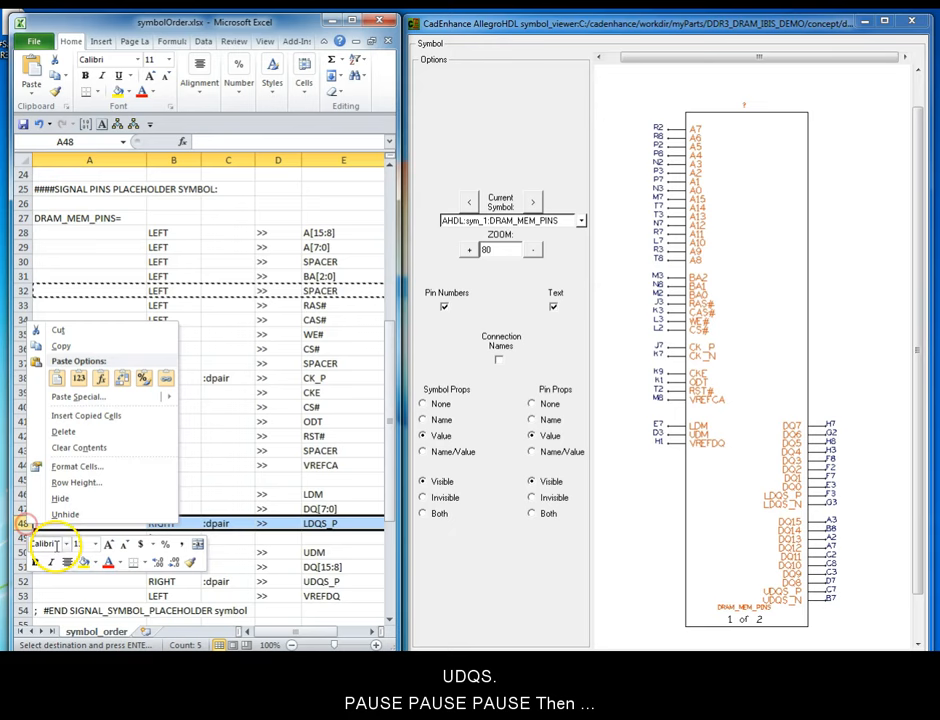
click(108, 415)
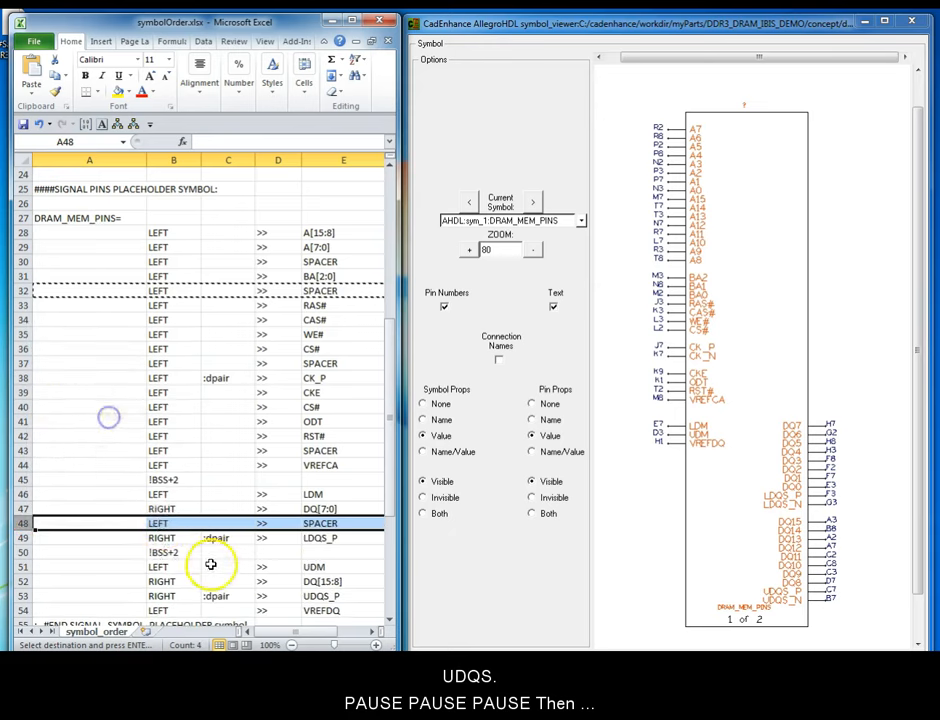
click(180, 523)
text(RIGHT)
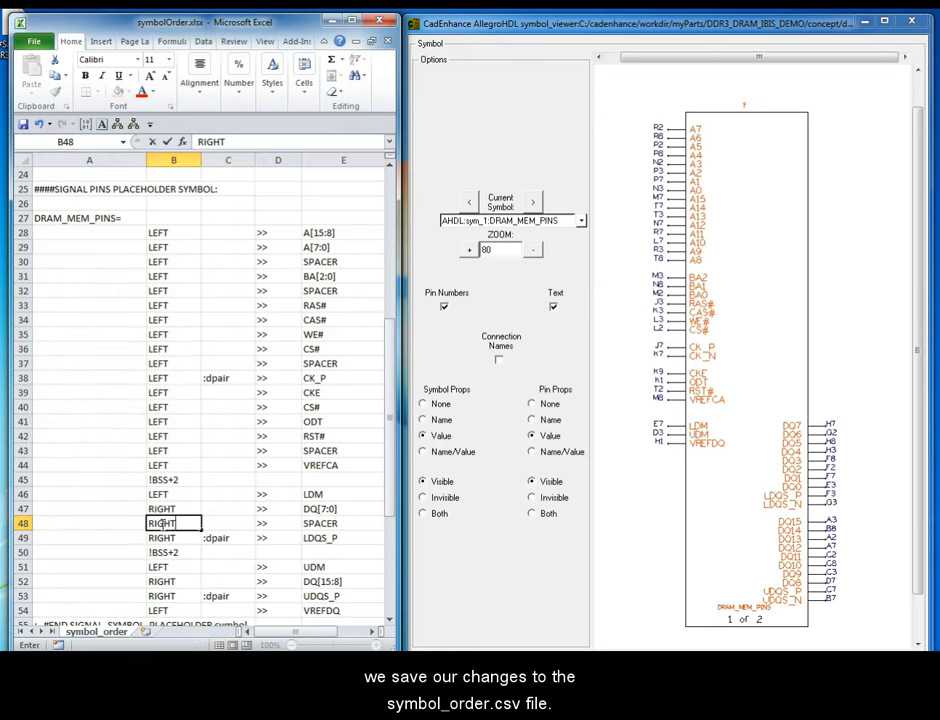
key(Return)
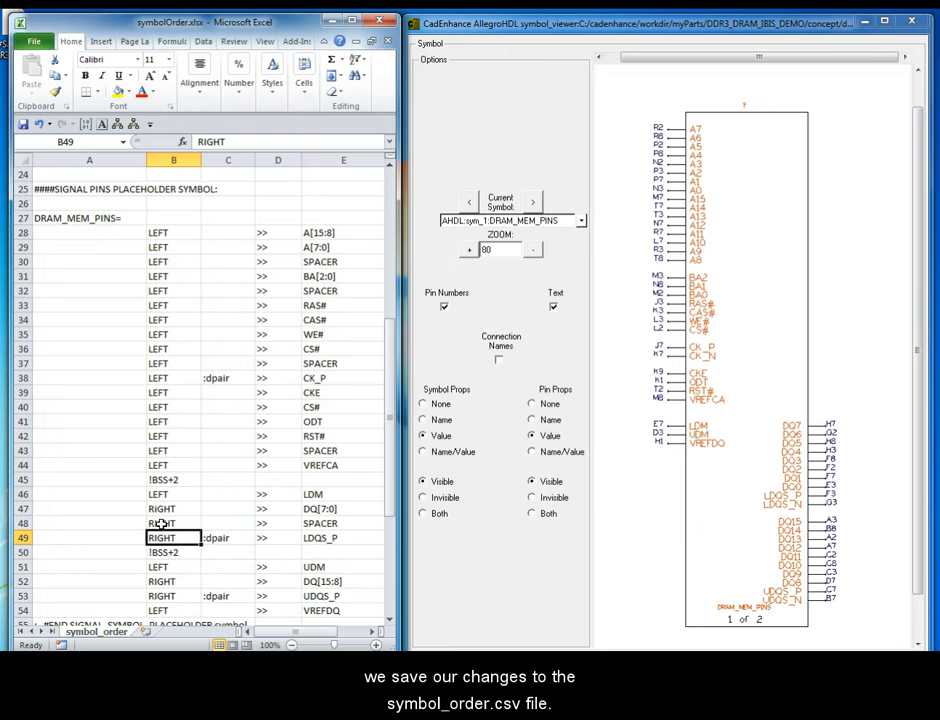
Insert a copy of the RIGHT SPACER row between the DQ[15:8] and UDQS_P rows.
click(23, 524)
key(ctrl+x)
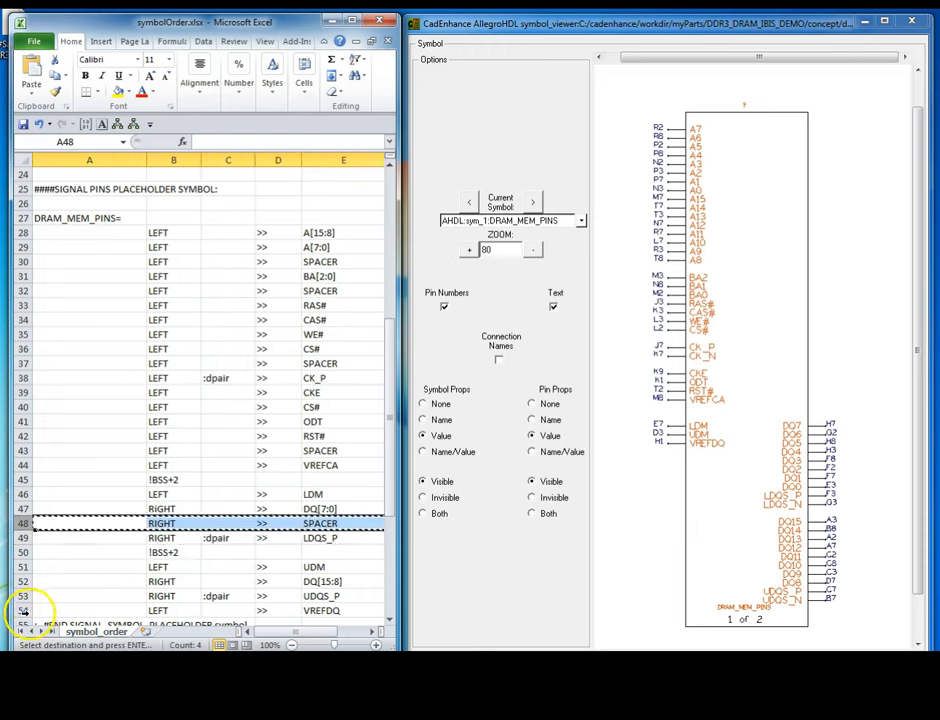
click(23, 610)
right_click(23, 610)
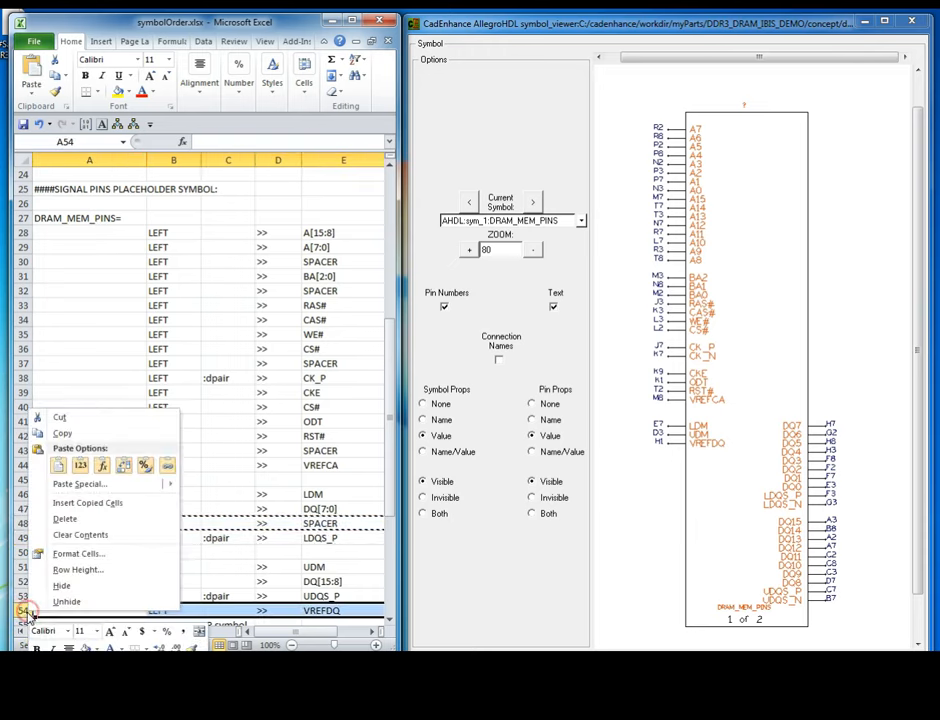
click(88, 503)
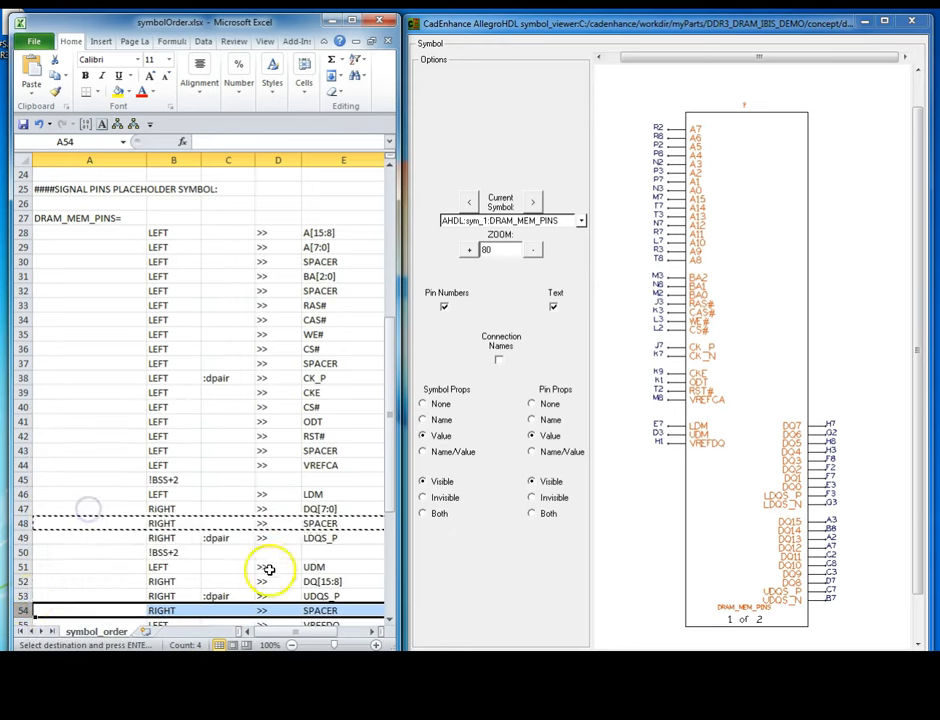
right_click(22, 596)
click(84, 484)
scroll(386, 571, down, 2)
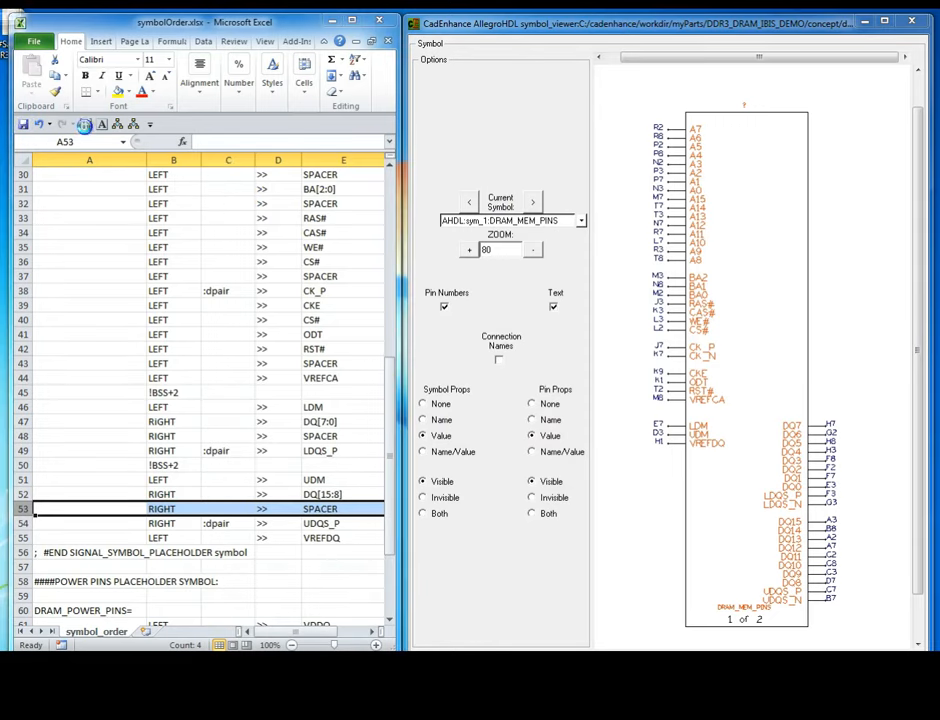
key(ctrl+Home)
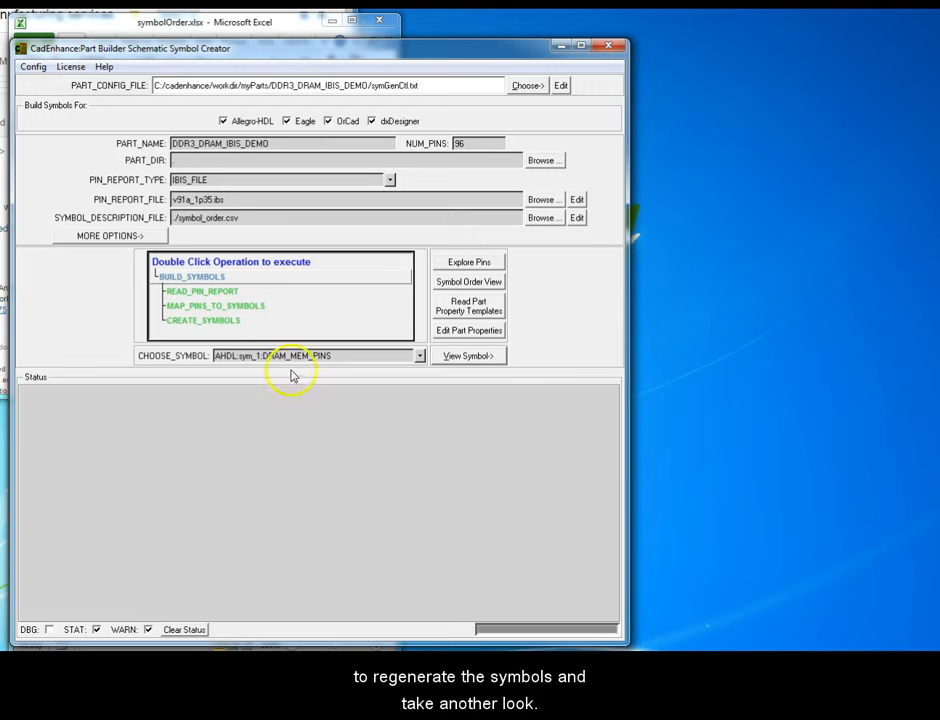
Rebuild all symbols from the updated symbol order and inspect the DRAM_MEM_PINS symbol in the AllegroHDL viewer at 75 zoom.
double_click(216, 277)
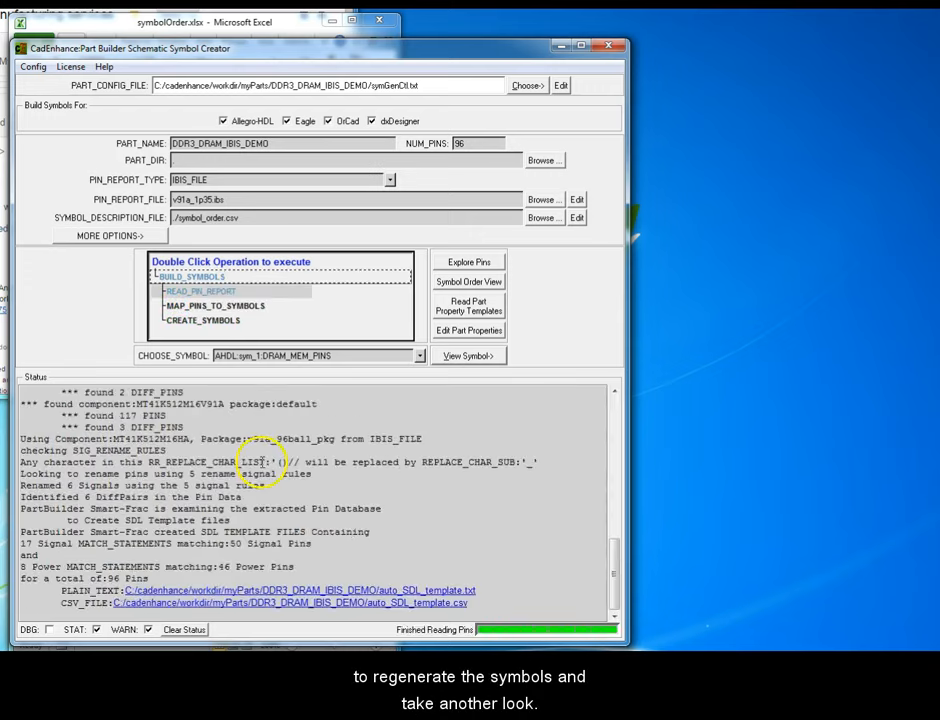
click(468, 356)
click(548, 364)
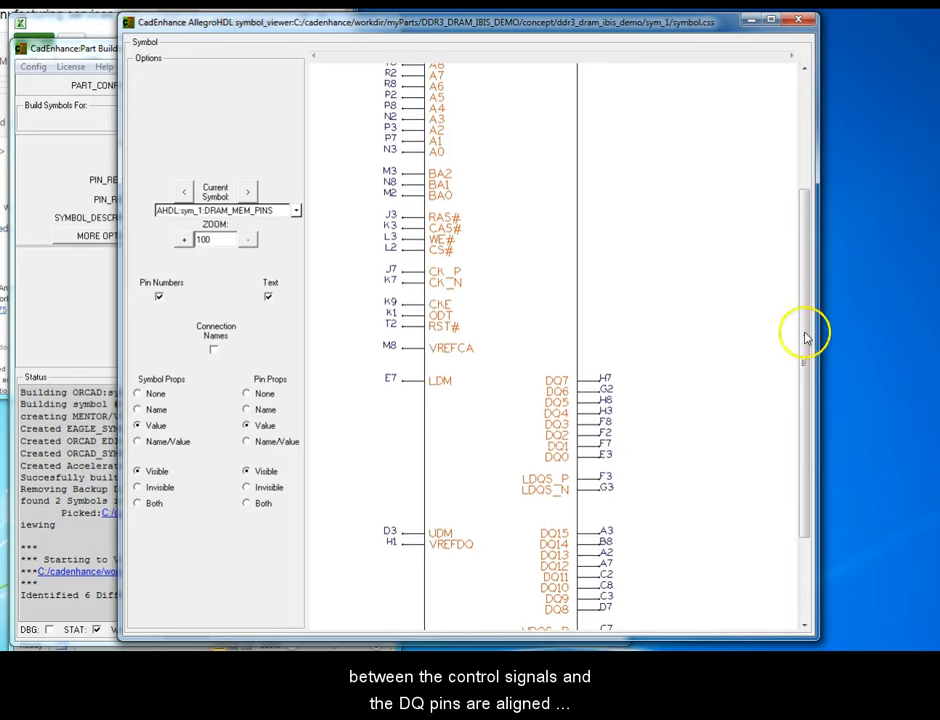
scroll(806, 334, up, 3)
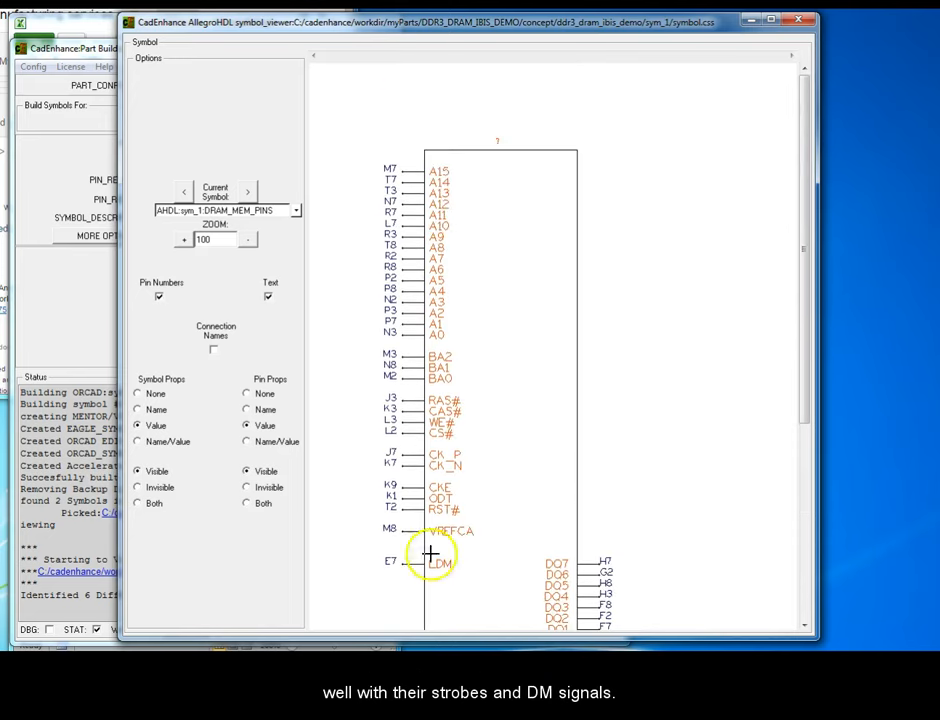
scroll(799, 294, down, 1)
scroll(799, 294, down, 5)
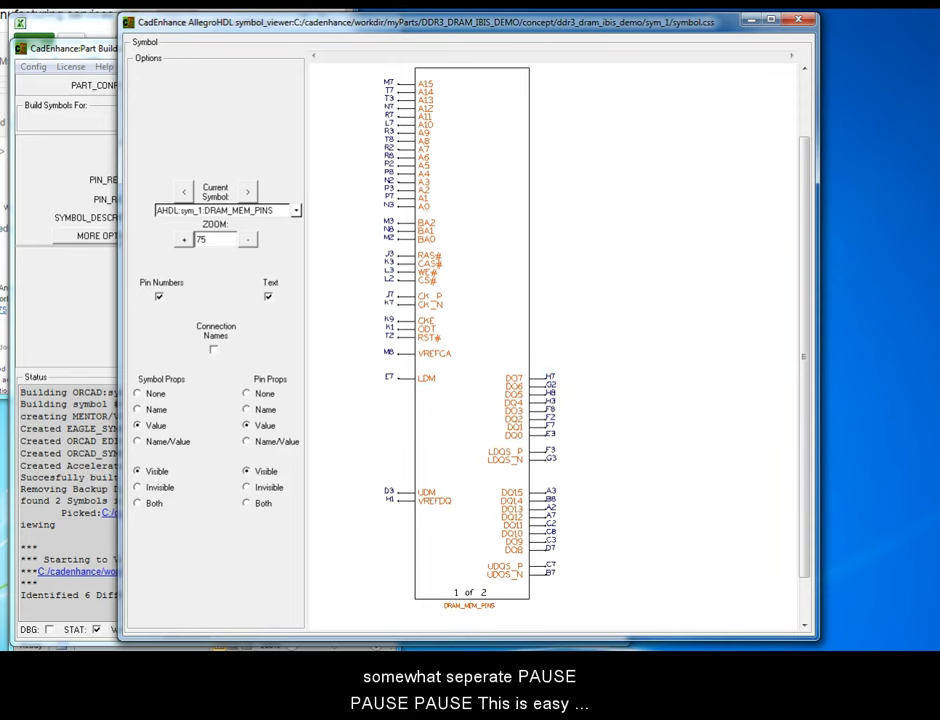
In the symbolOrder.xlsx workbook in Excel, insert a row above the first !BSS+2 row and enter ";" in A45 to end the first symbol.
click(59, 24)
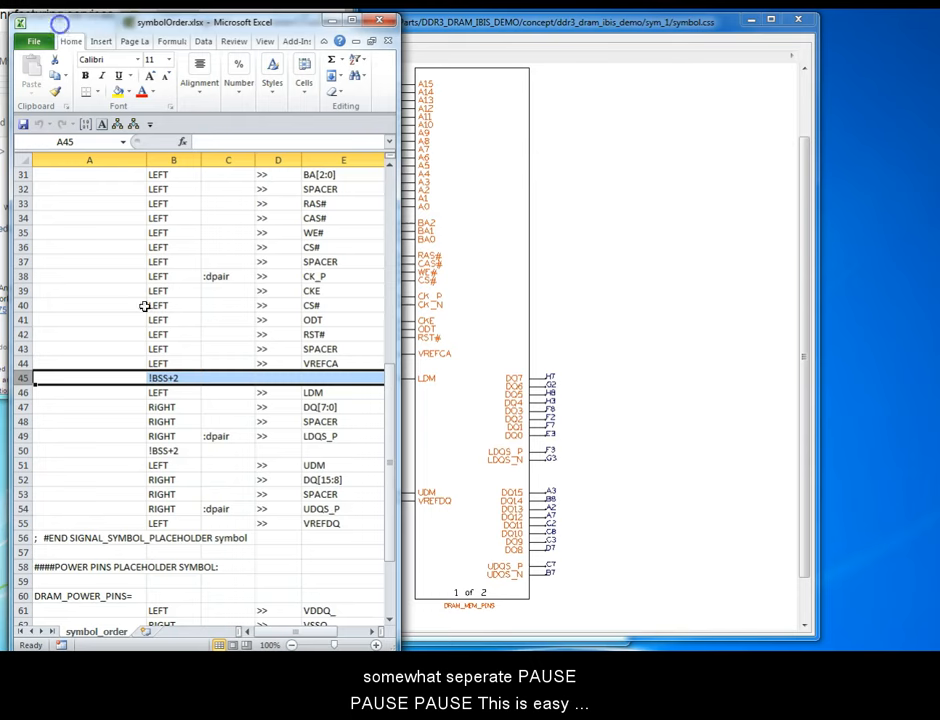
right_click(22, 378)
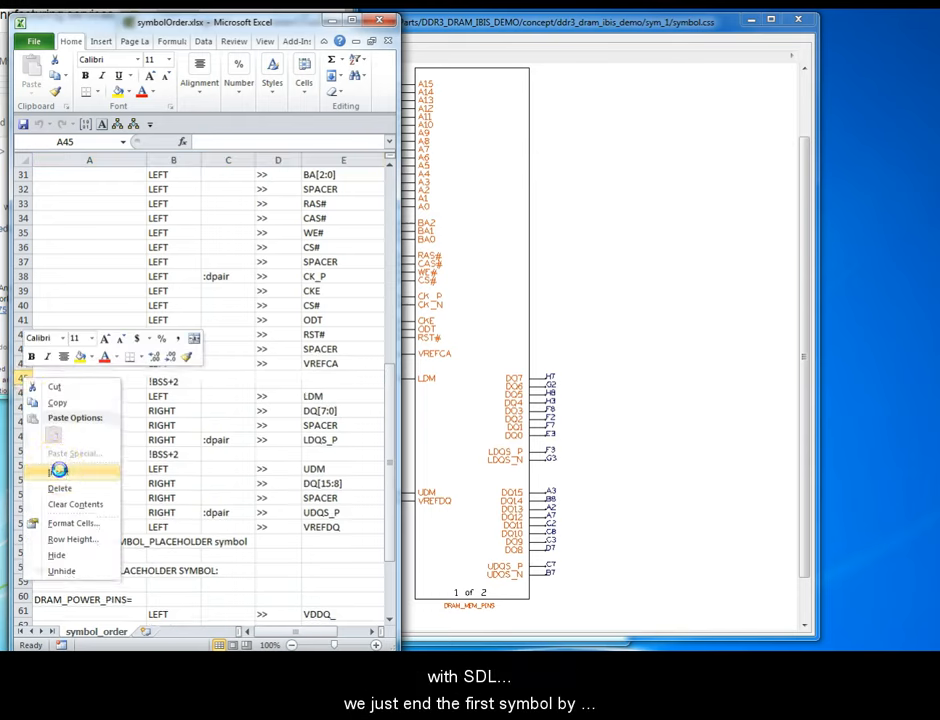
click(55, 466)
click(52, 377)
text(;)
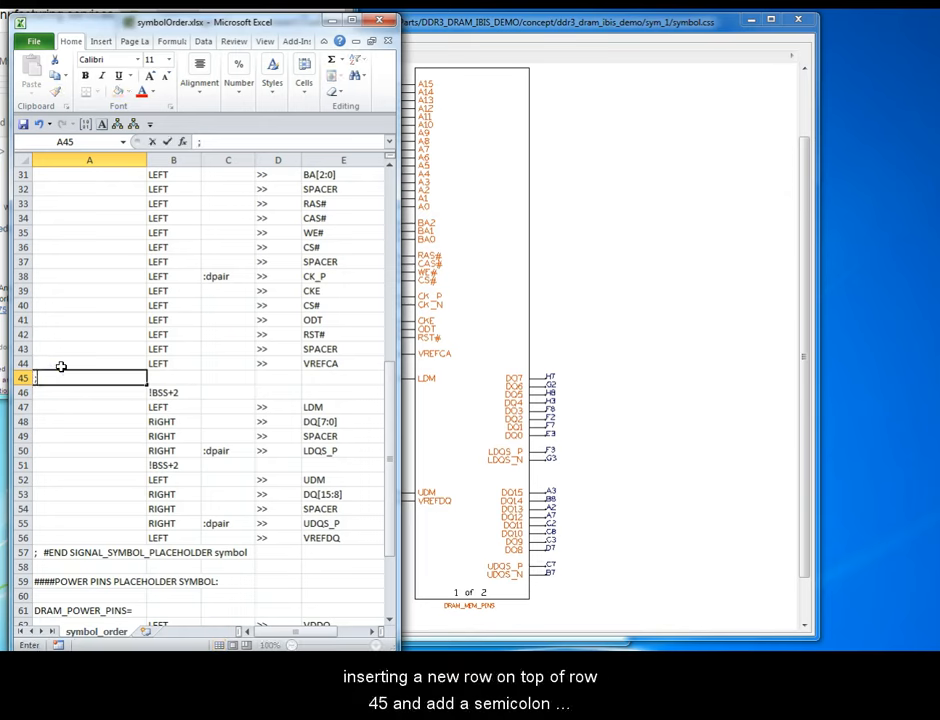
Start the second symbol by entering DRAM_DQ_PINS= in cell A46, beside the first !BSS+2.
right_click(22, 392)
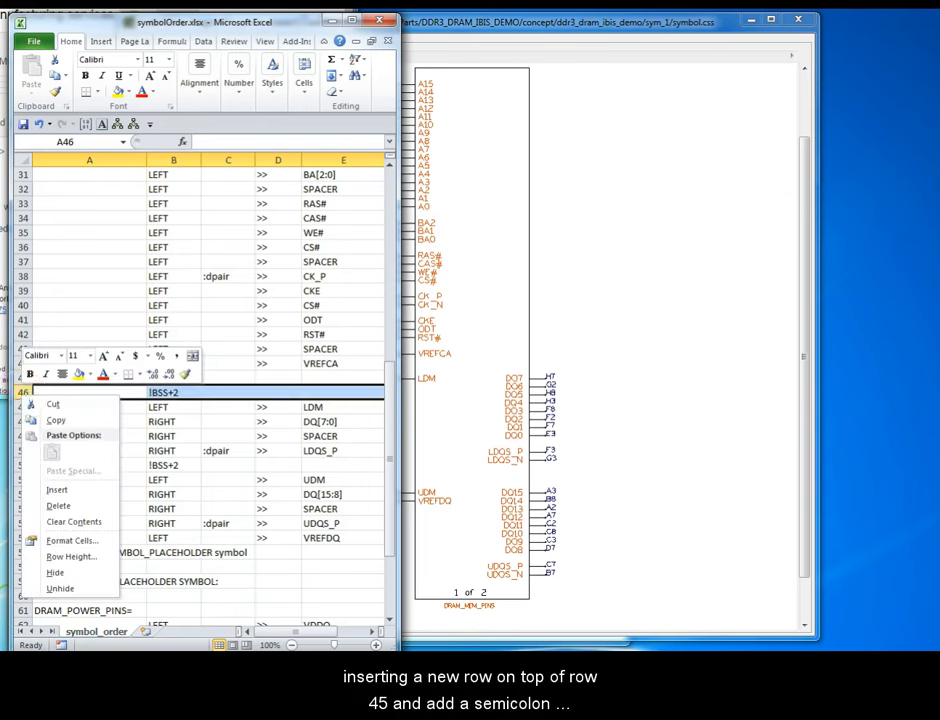
click(118, 392)
text(DRAM_DQ_PIN)
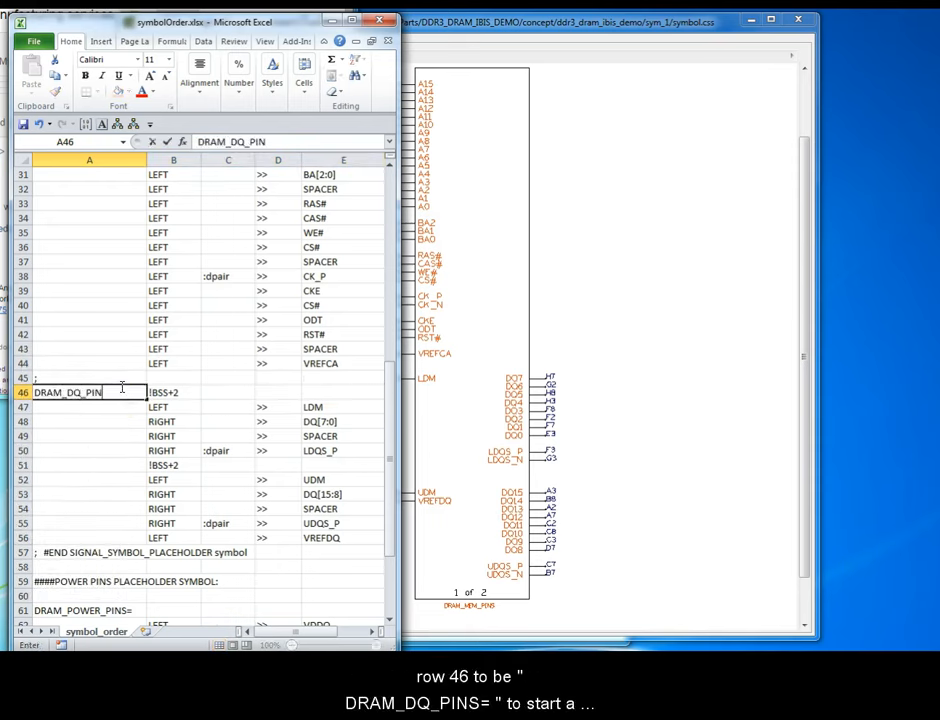
text(S)
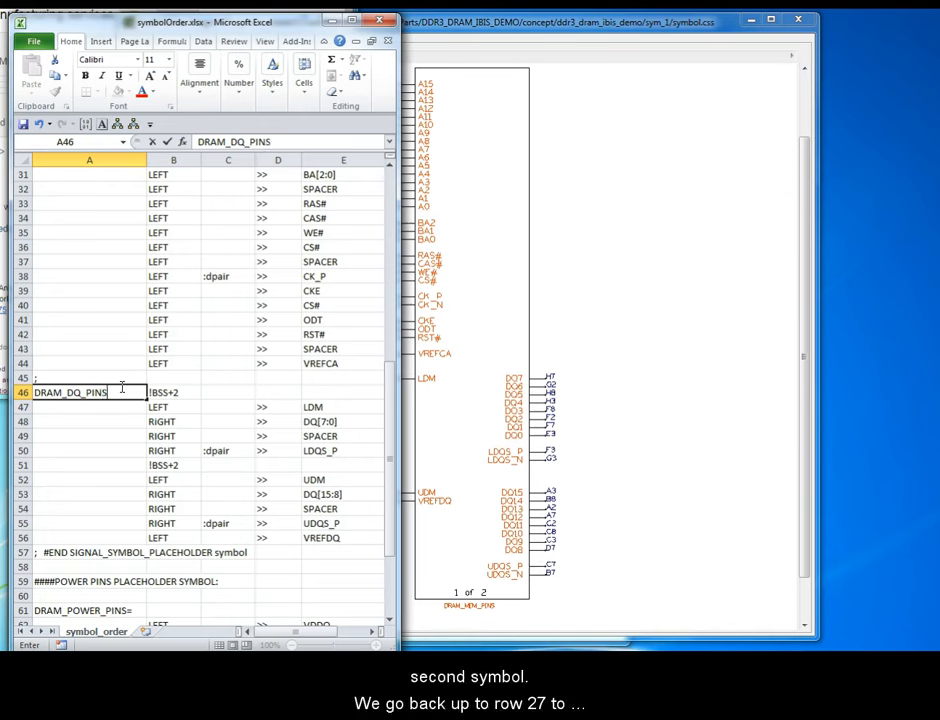
Rename the first symbol in A27 to DRAM_ACTL_PINS= and export the sheet as symbol_order.csv in the DDR3_DRAM_IBIS_DEMO folder.
scroll(86, 299, up, 2)
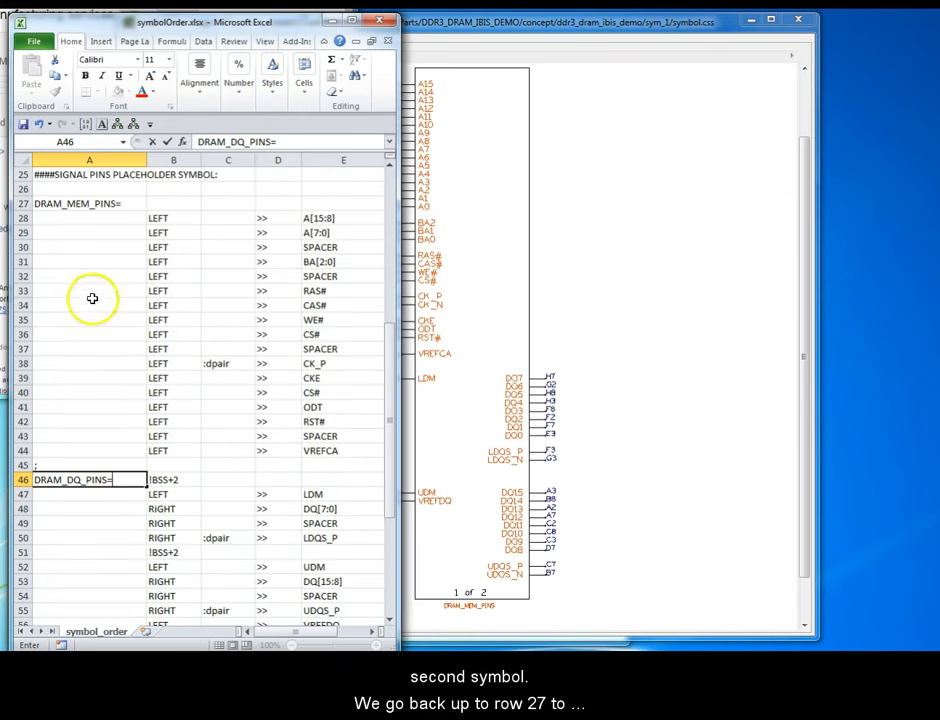
click(90, 204)
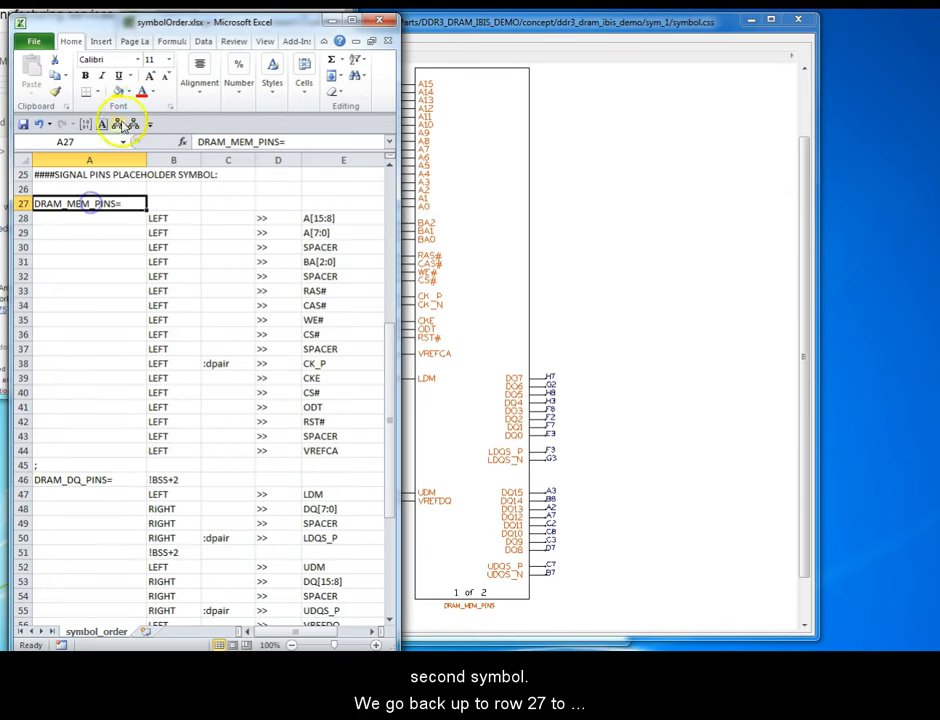
click(255, 143)
key(BackSpace)
text(ACTL)
key(Return)
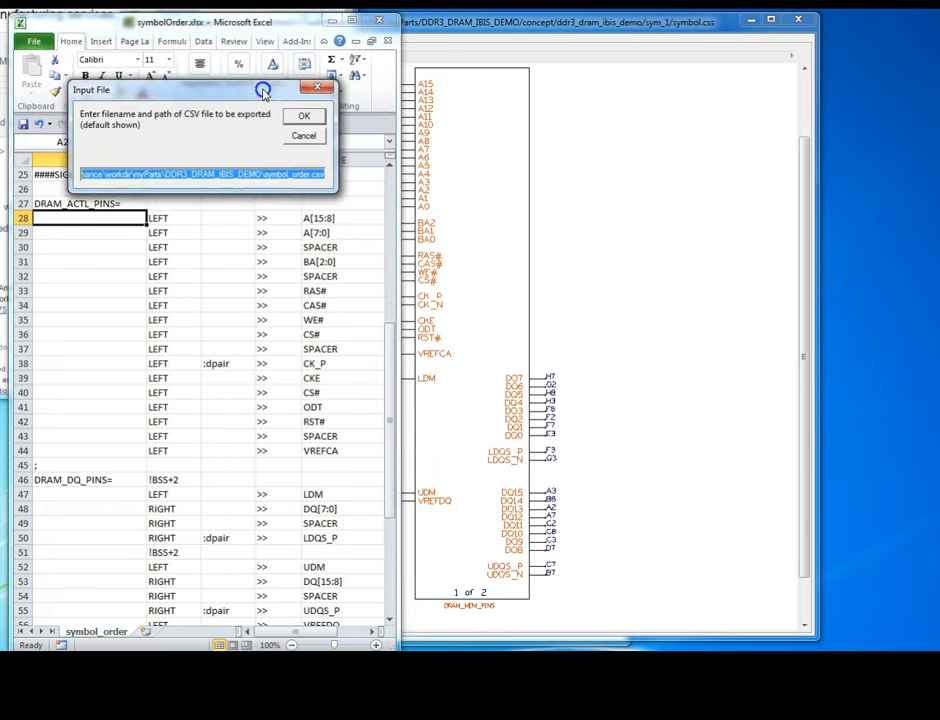
click(307, 177)
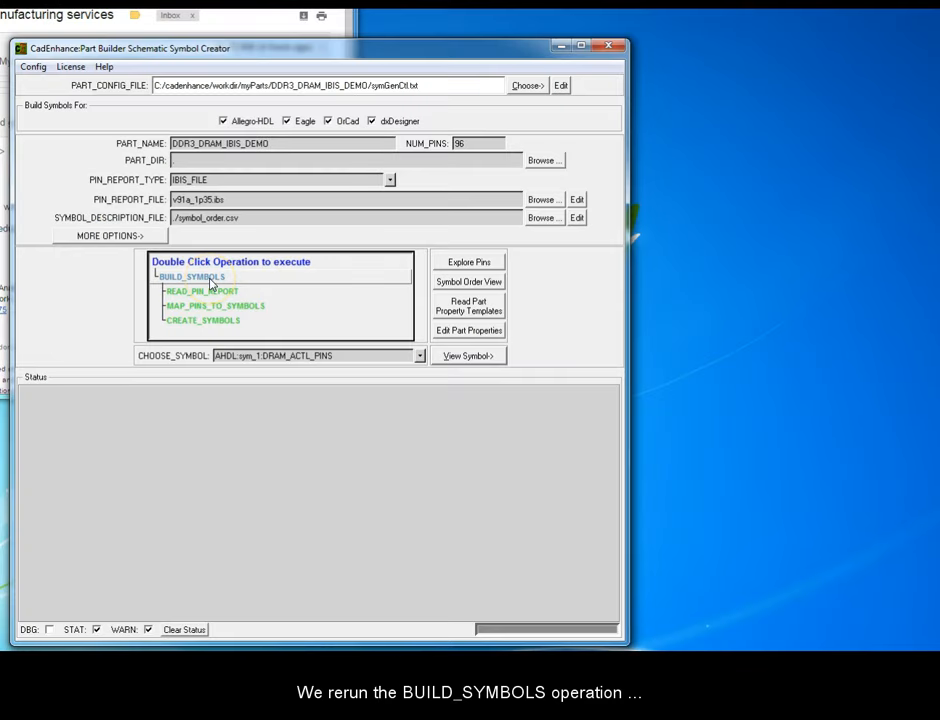
Rebuild all symbols in Part Builder and view the DRAM_ACTL_PINS, DRAM_DQ_PINS and DRAM_POWER_PINS symbols in the AllegroHDL viewer.
double_click(210, 278)
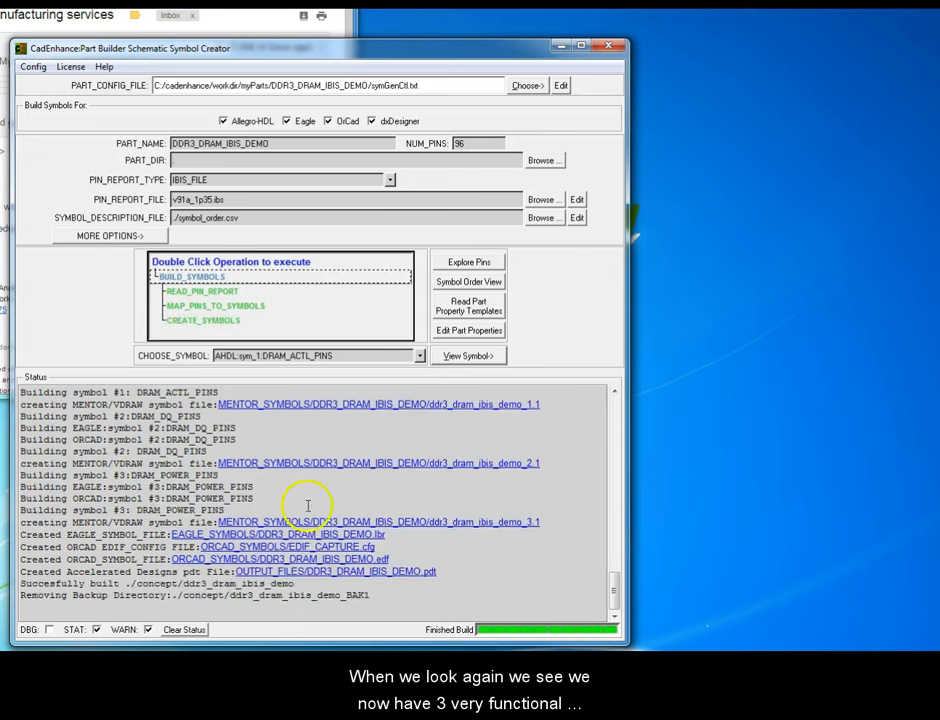
drag(606, 593, 616, 545)
click(470, 358)
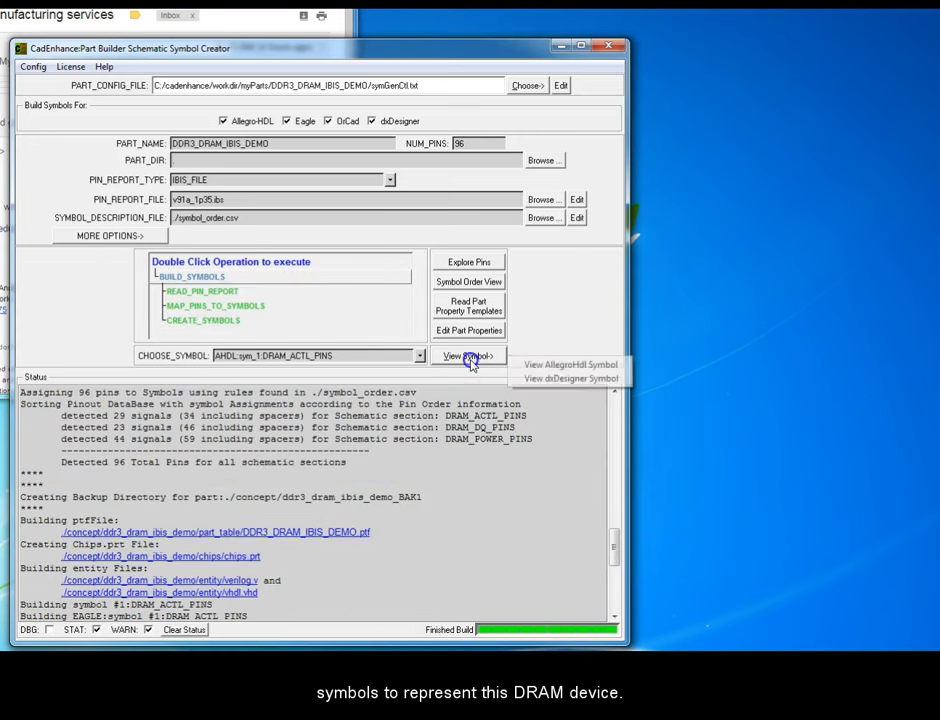
click(554, 365)
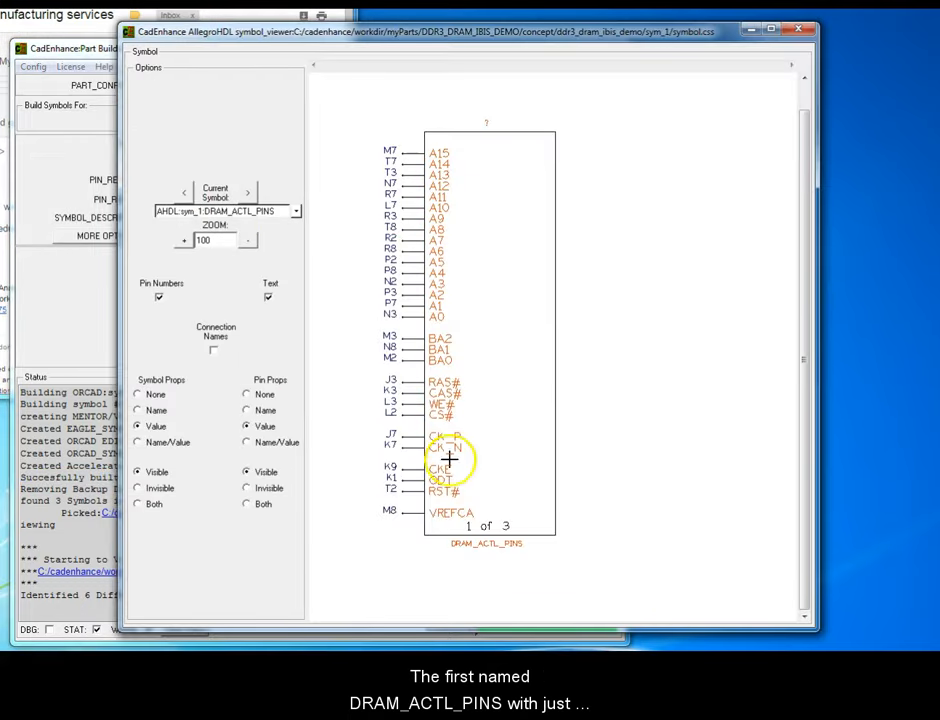
click(246, 193)
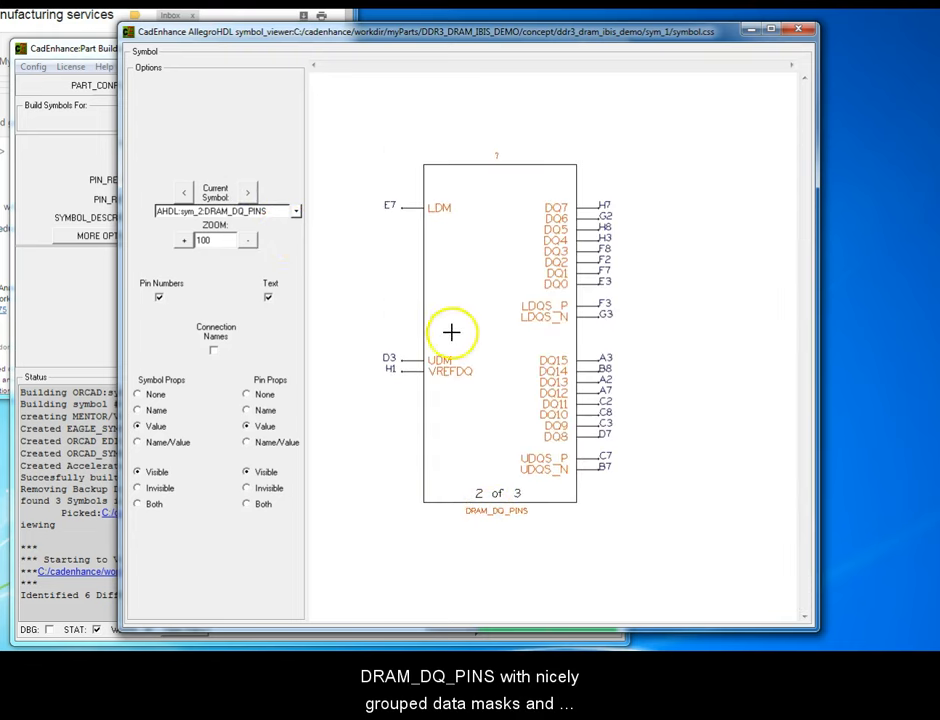
click(250, 196)
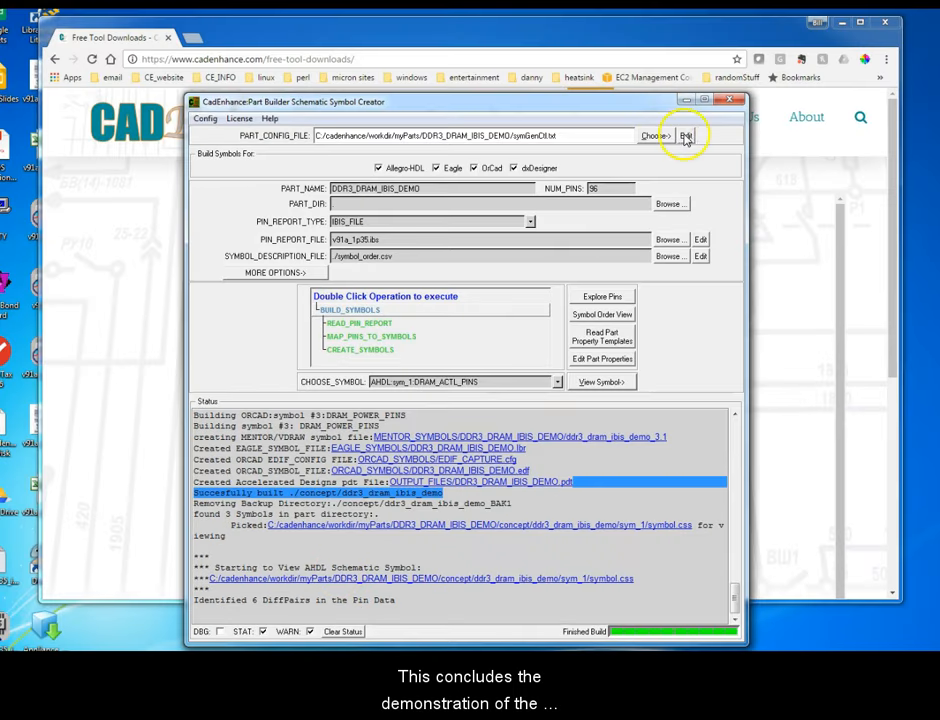
Minimize Part Builder to bring up the CadEnhance free tool downloads page in the browser.
click(684, 101)
mouse_move(604, 170)
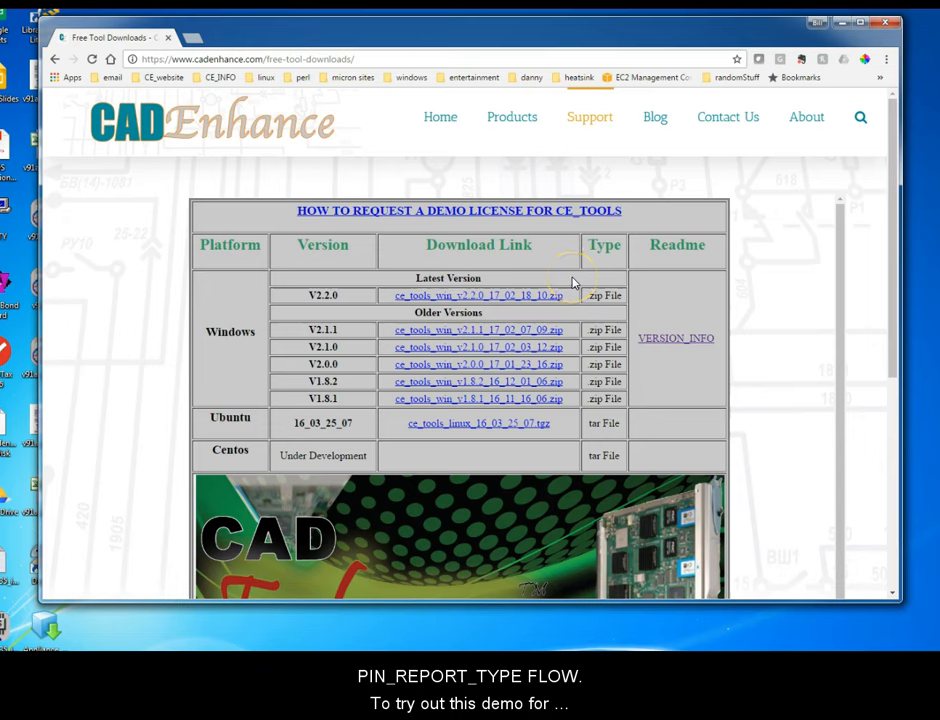